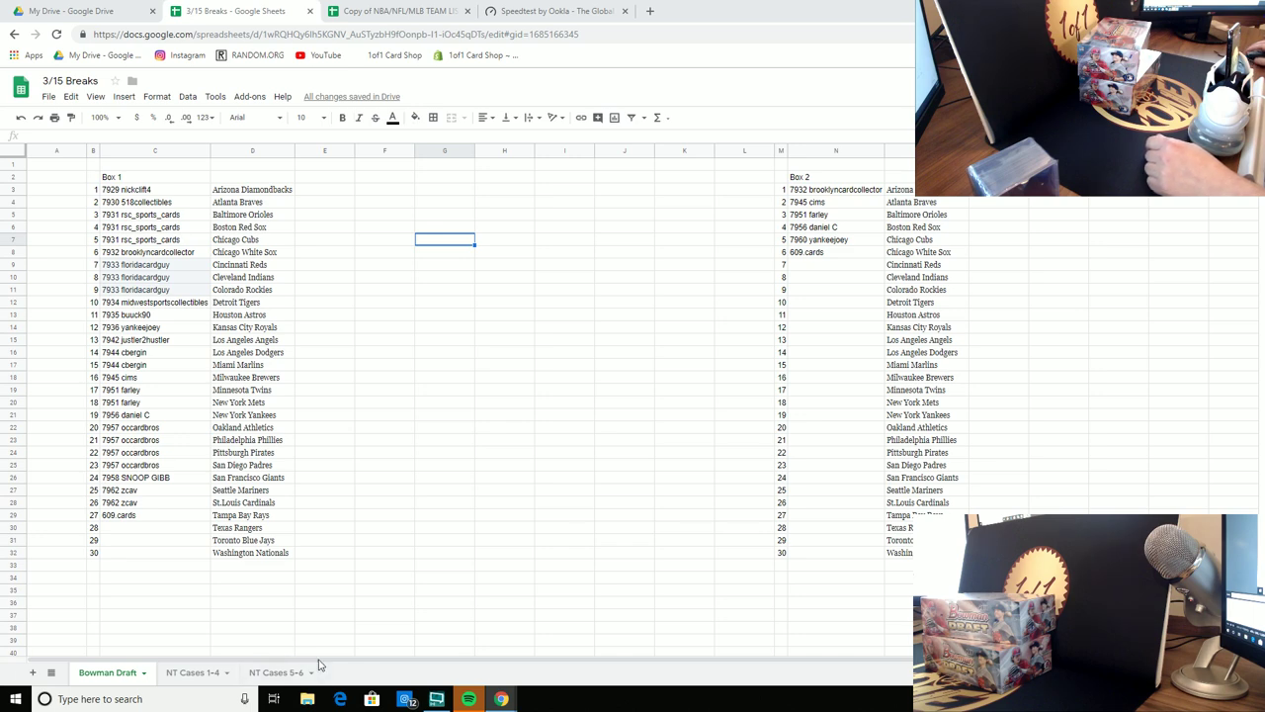
Step: Enter 781.cards in E30, beside Box 1 spot 28, Texas Rangers
click(333, 531)
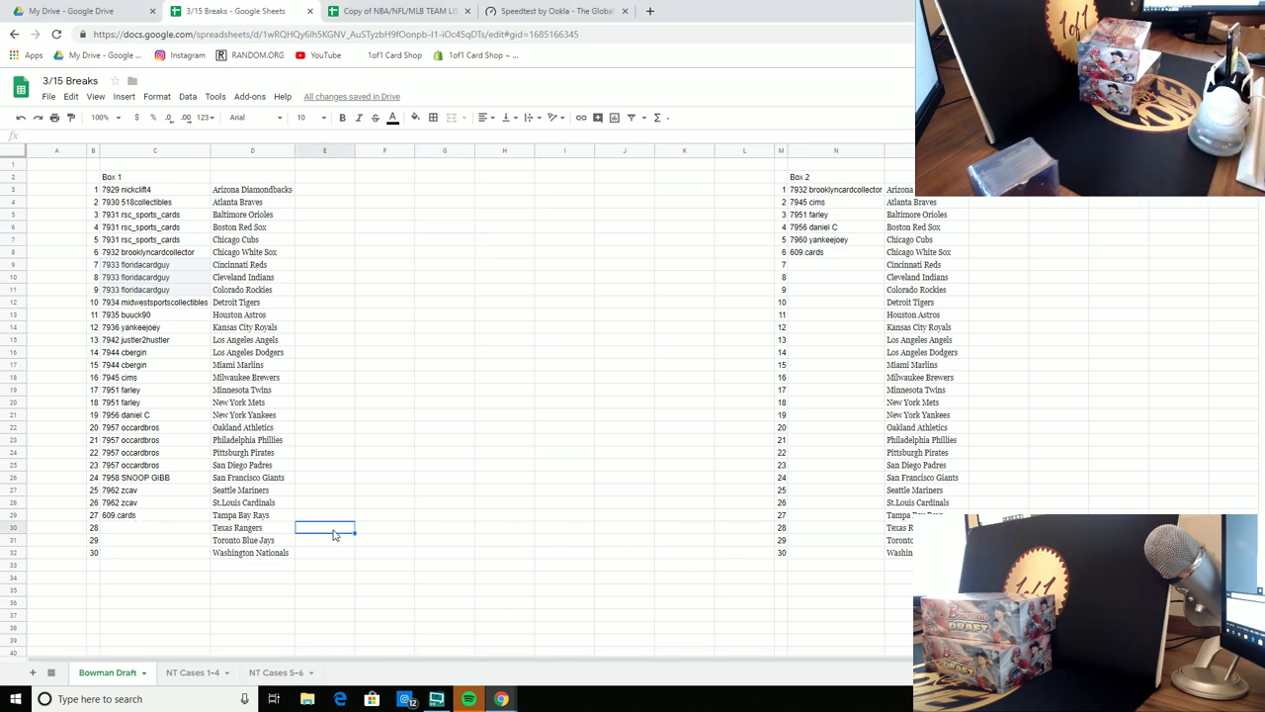
text(781.c)
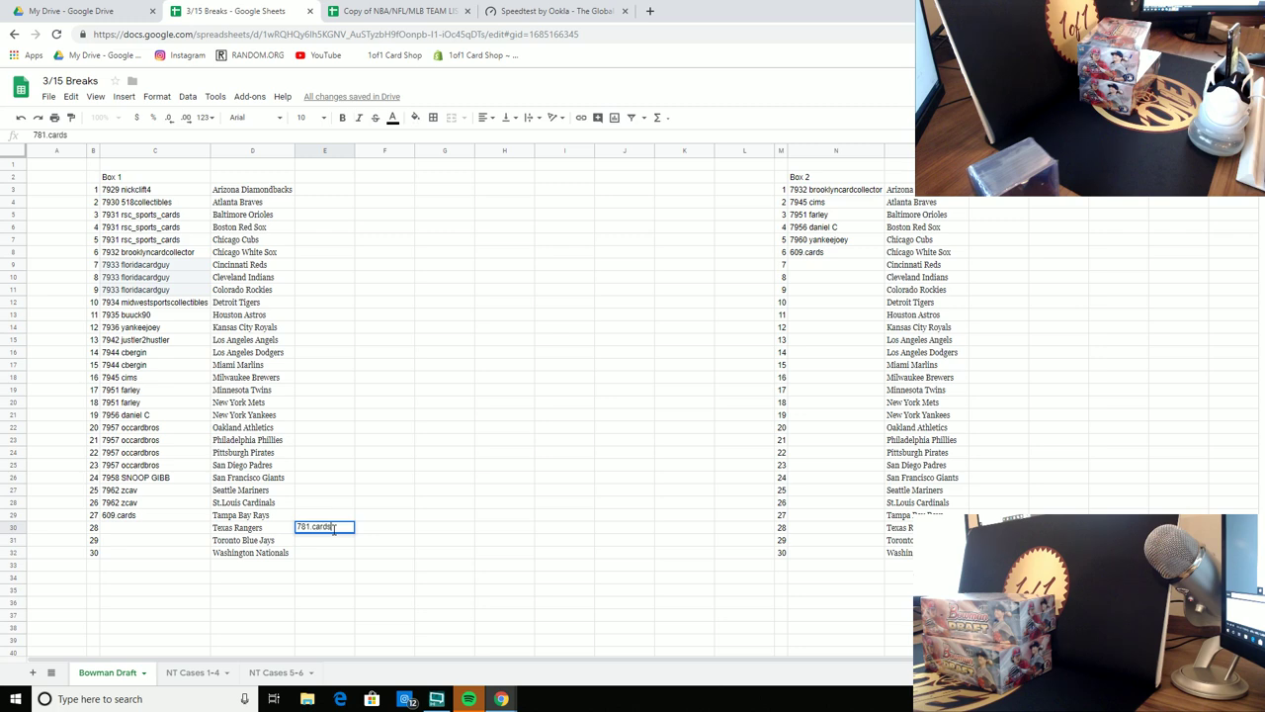
text(ards)
key(Return)
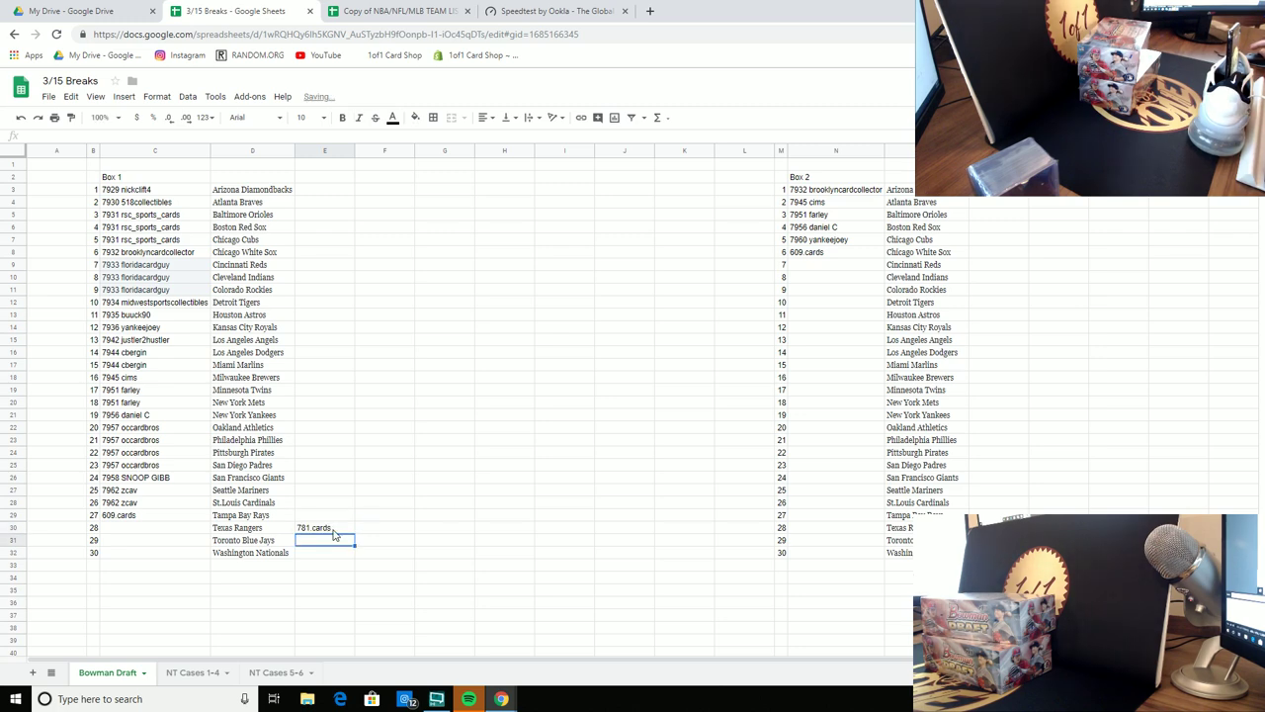
click(333, 531)
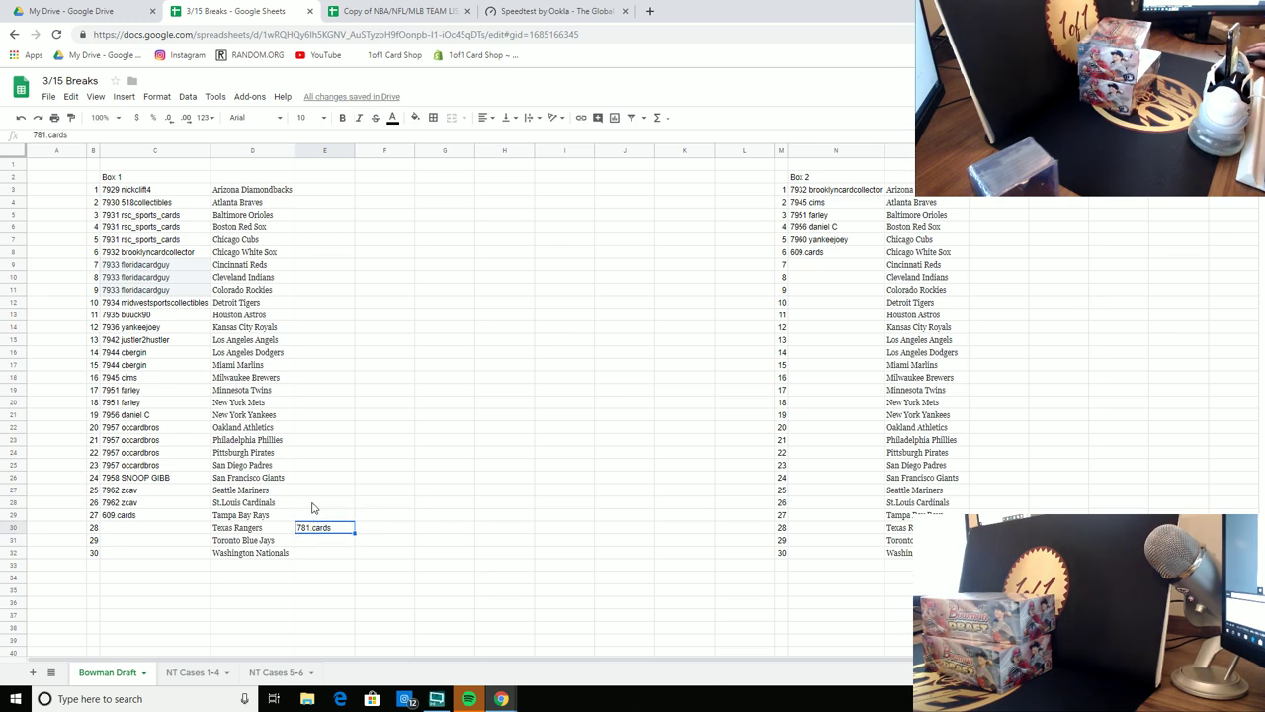
drag(321, 516, 326, 275)
click(441, 267)
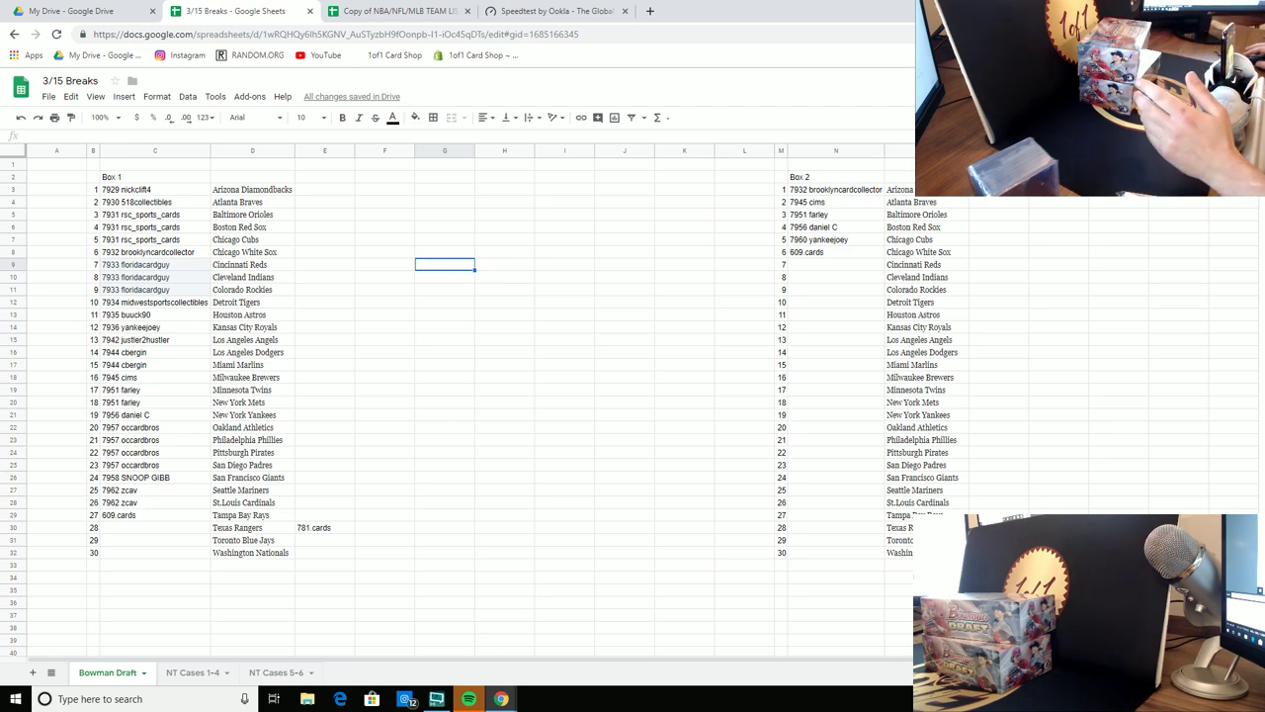
Step: Enter cksportscards in E31 and E32 beside the Blue Jays and Nationals, then copy it
click(183, 541)
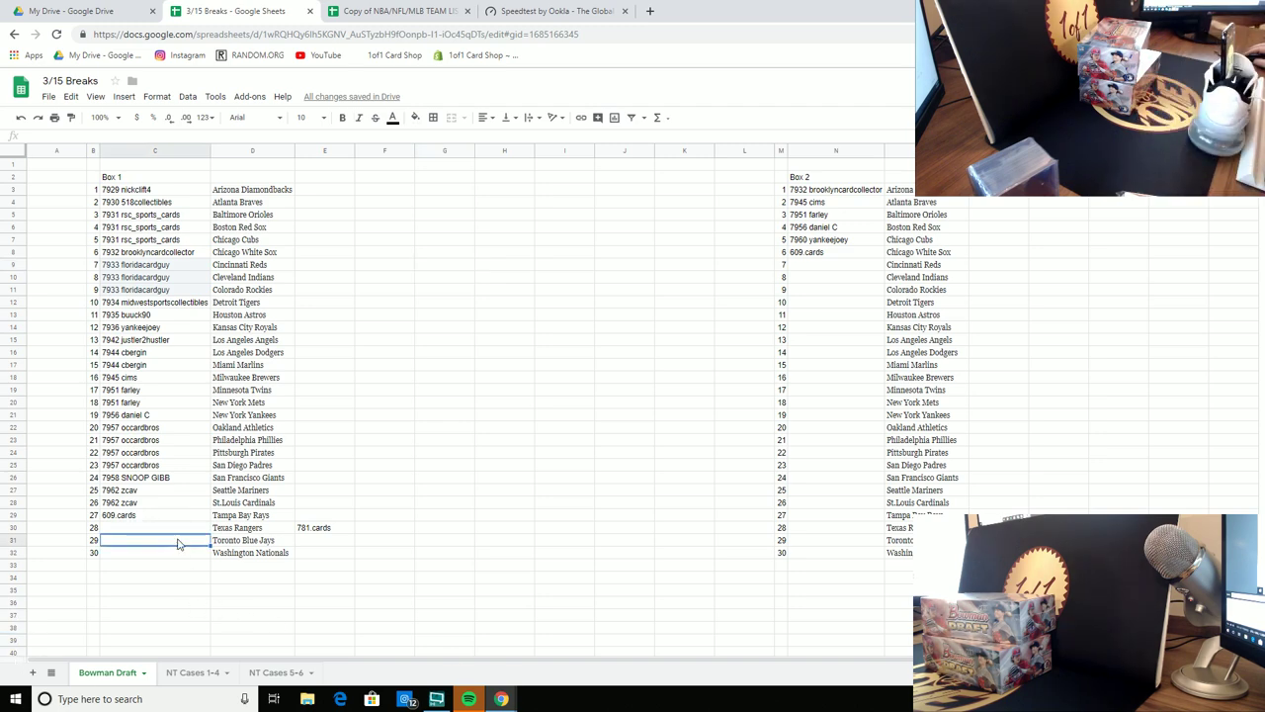
text(c)
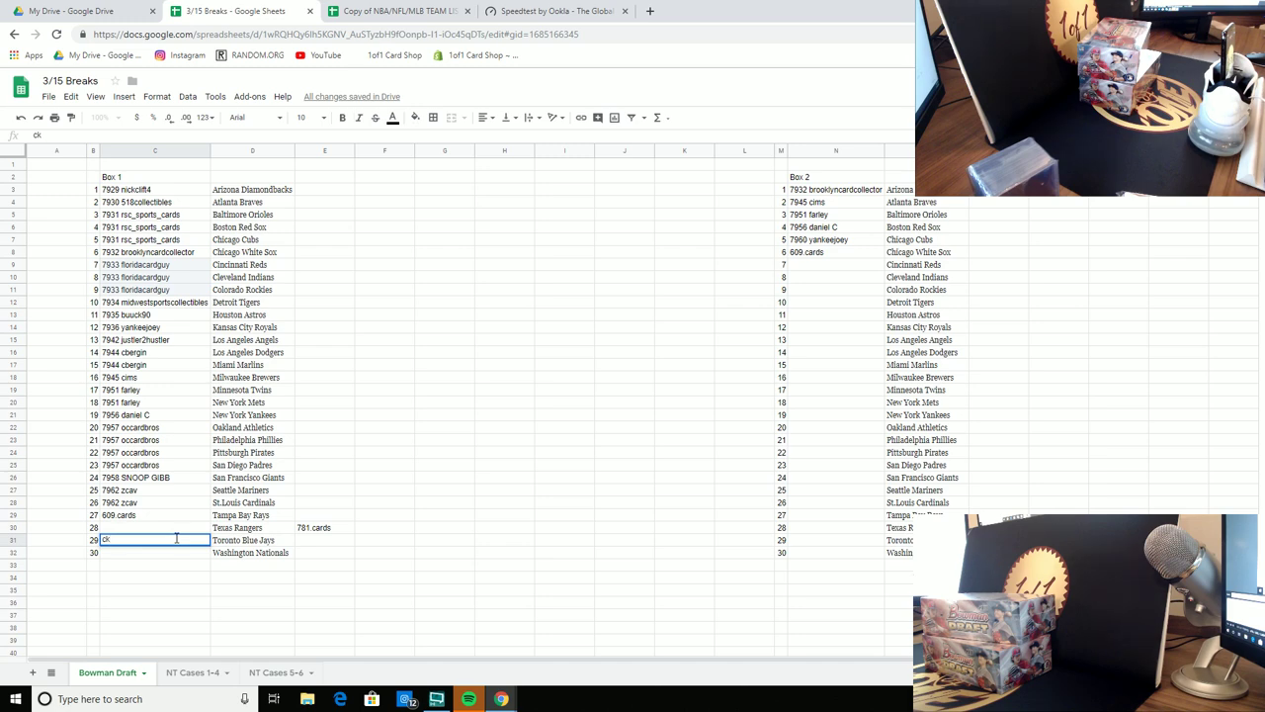
click(302, 541)
text(cksp)
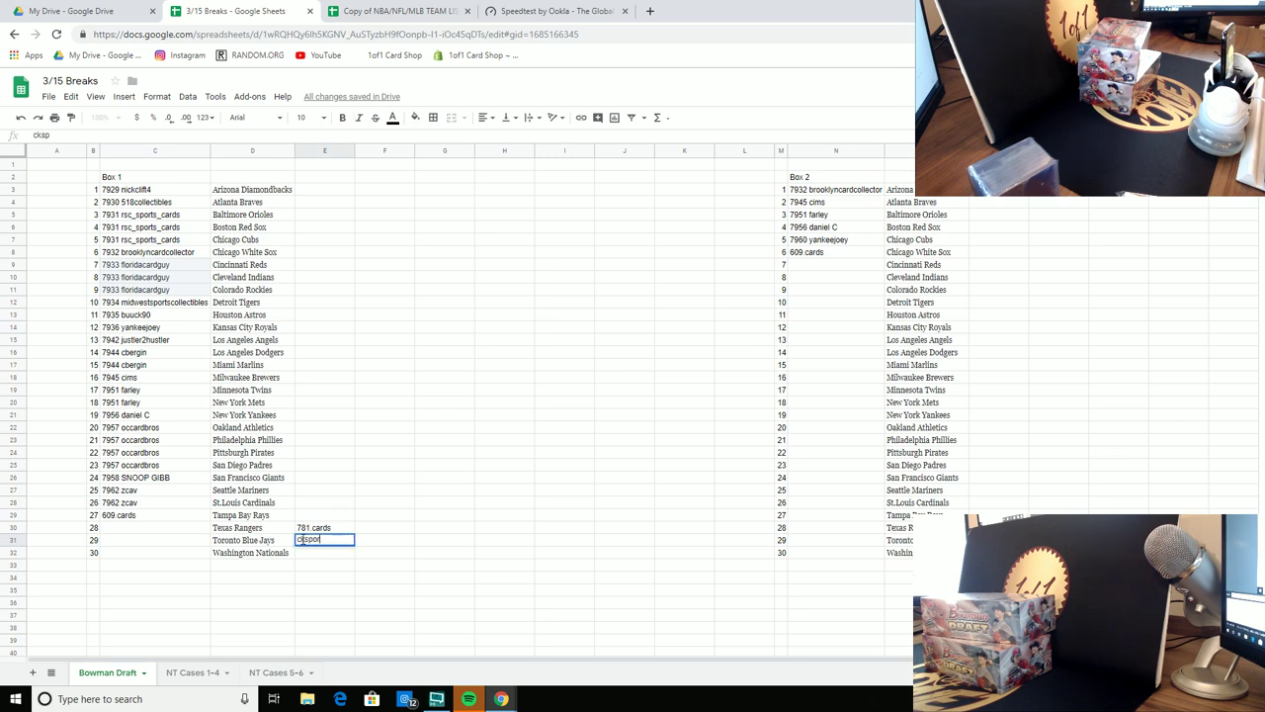
text(ortscards)
key(Return)
text(cksportscards)
key(Return)
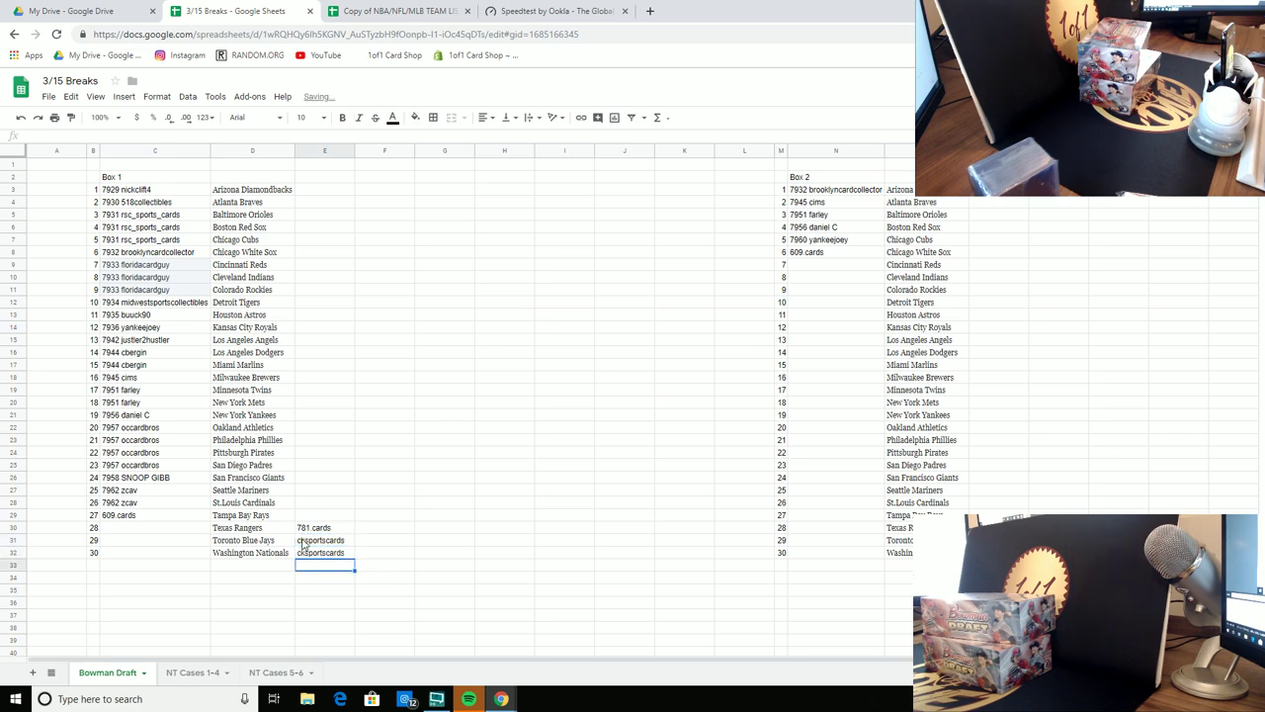
click(348, 540)
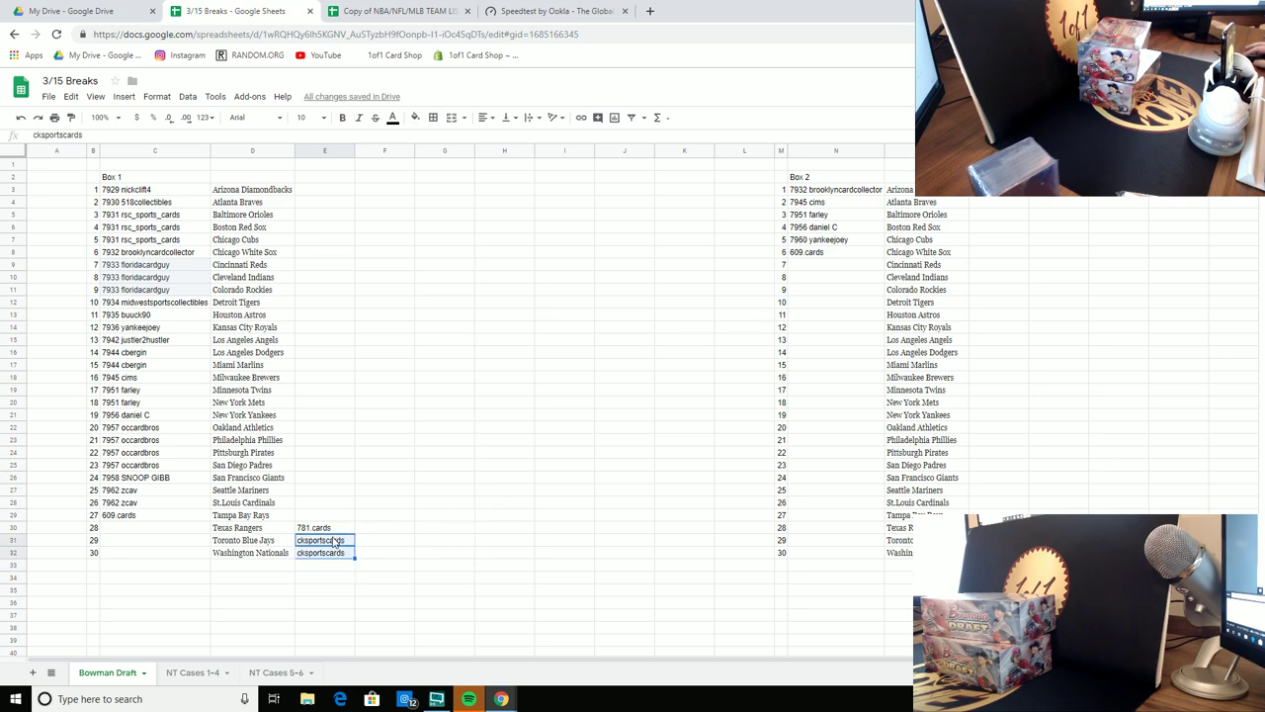
key(shift+Up)
drag(336, 535, 763, 265)
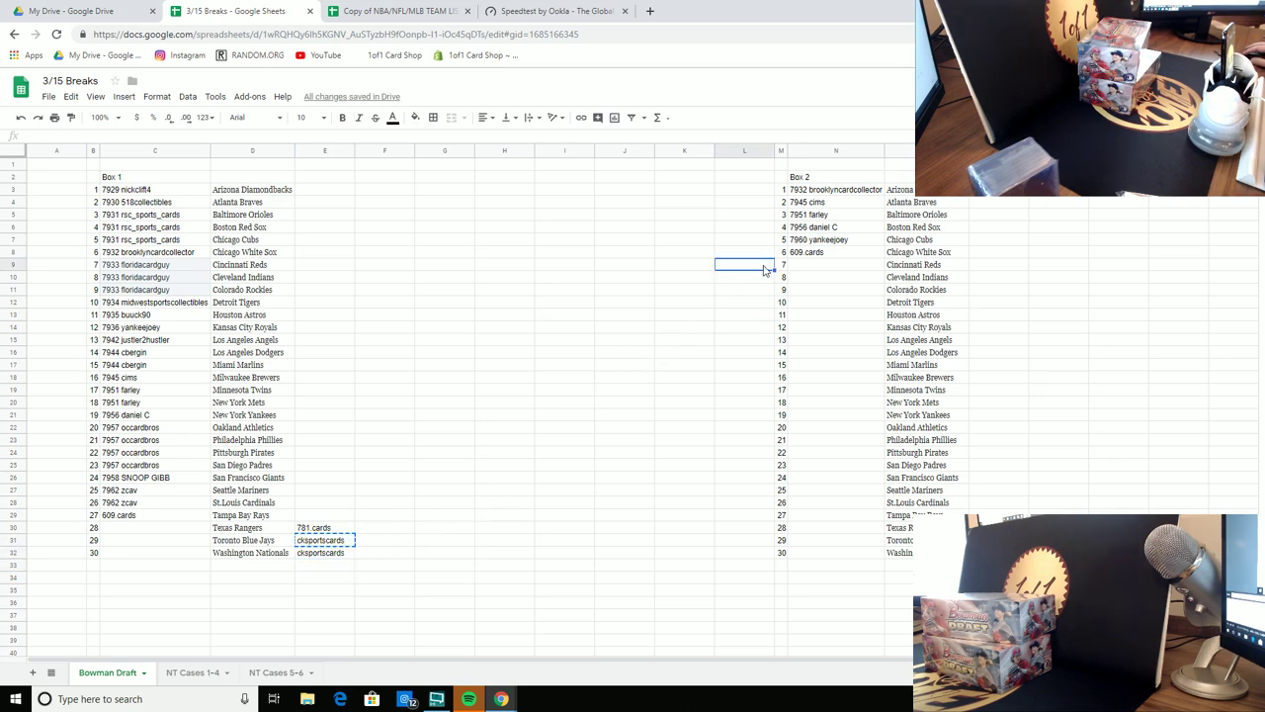
click(1103, 265)
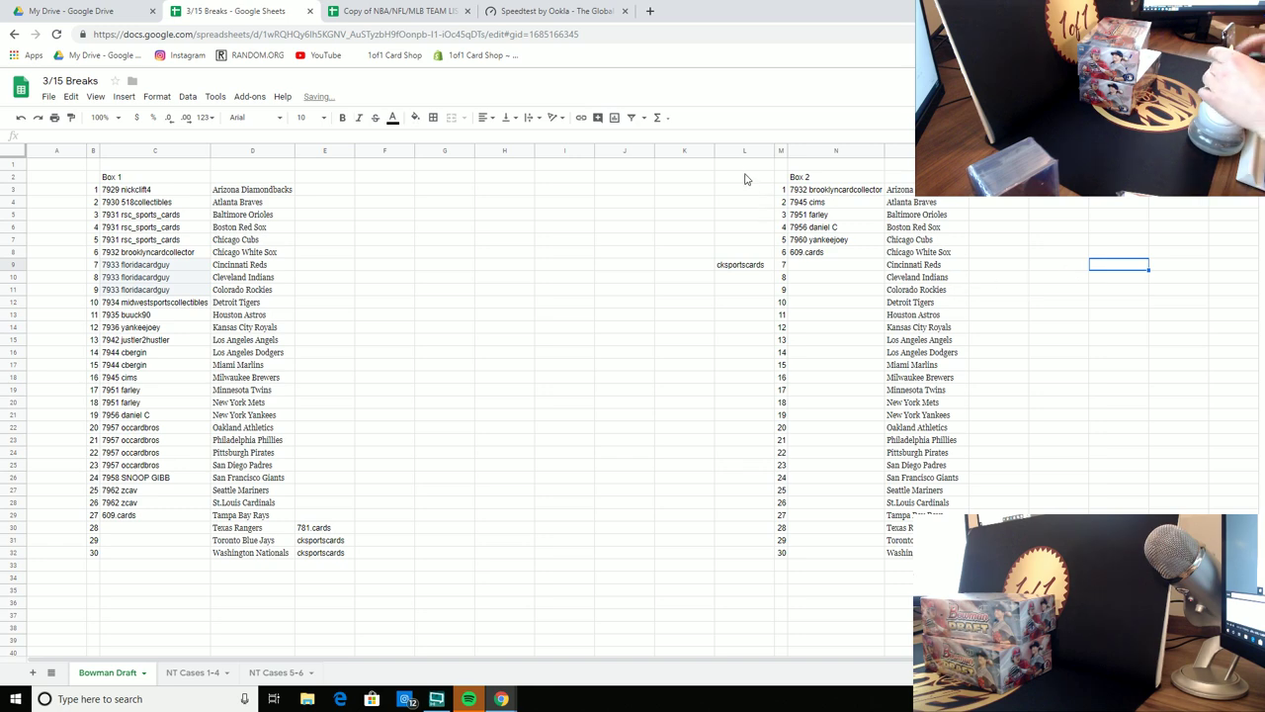
double_click(753, 275)
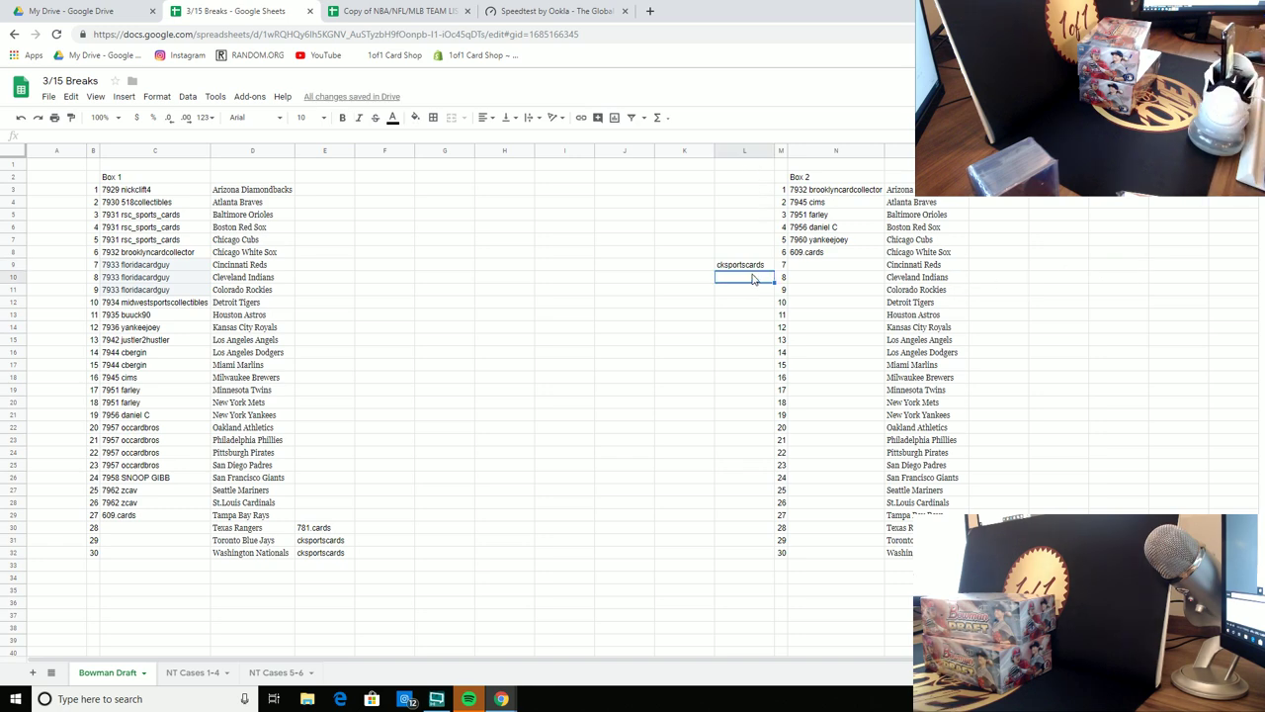
text(the)
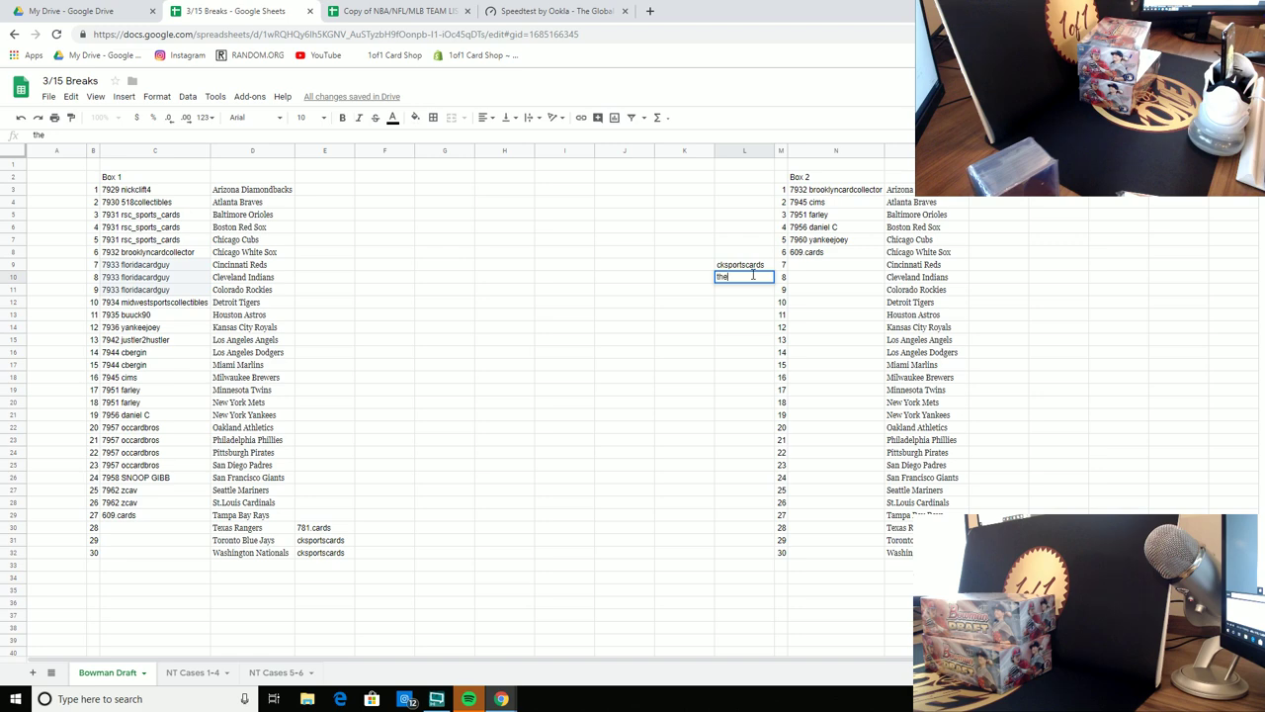
text(_)
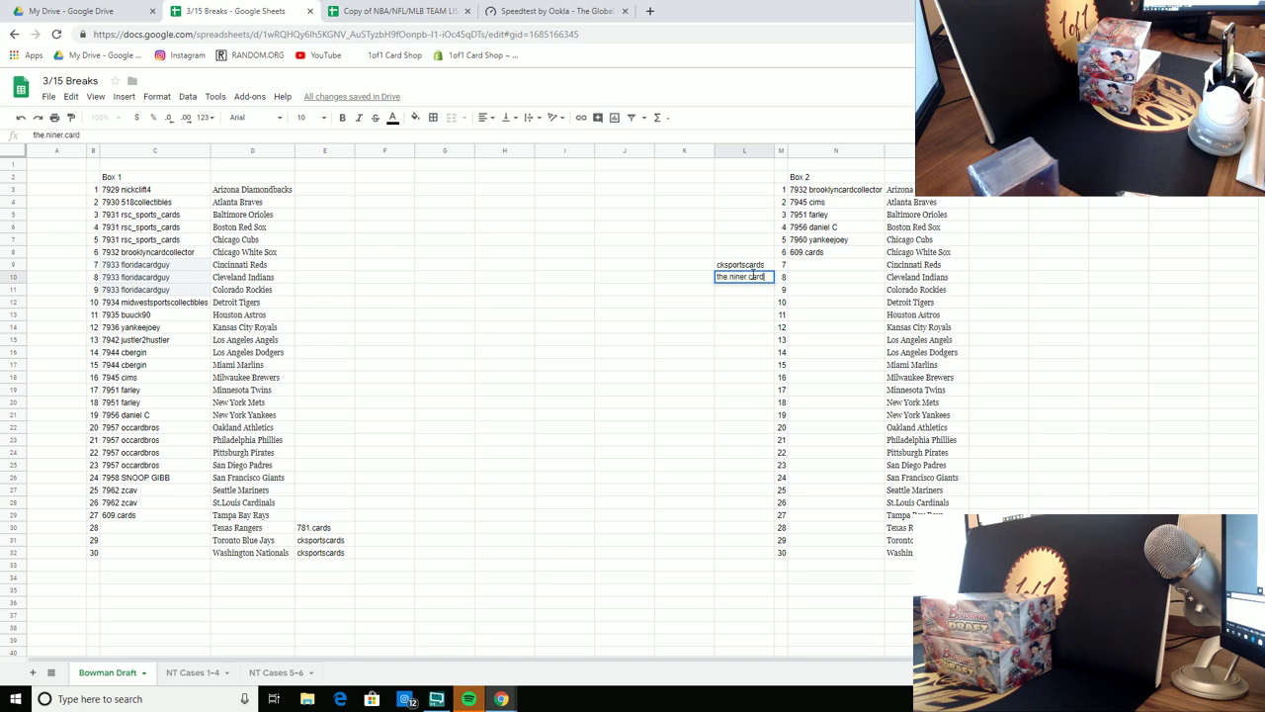
text(niner.card.collector)
key(Return)
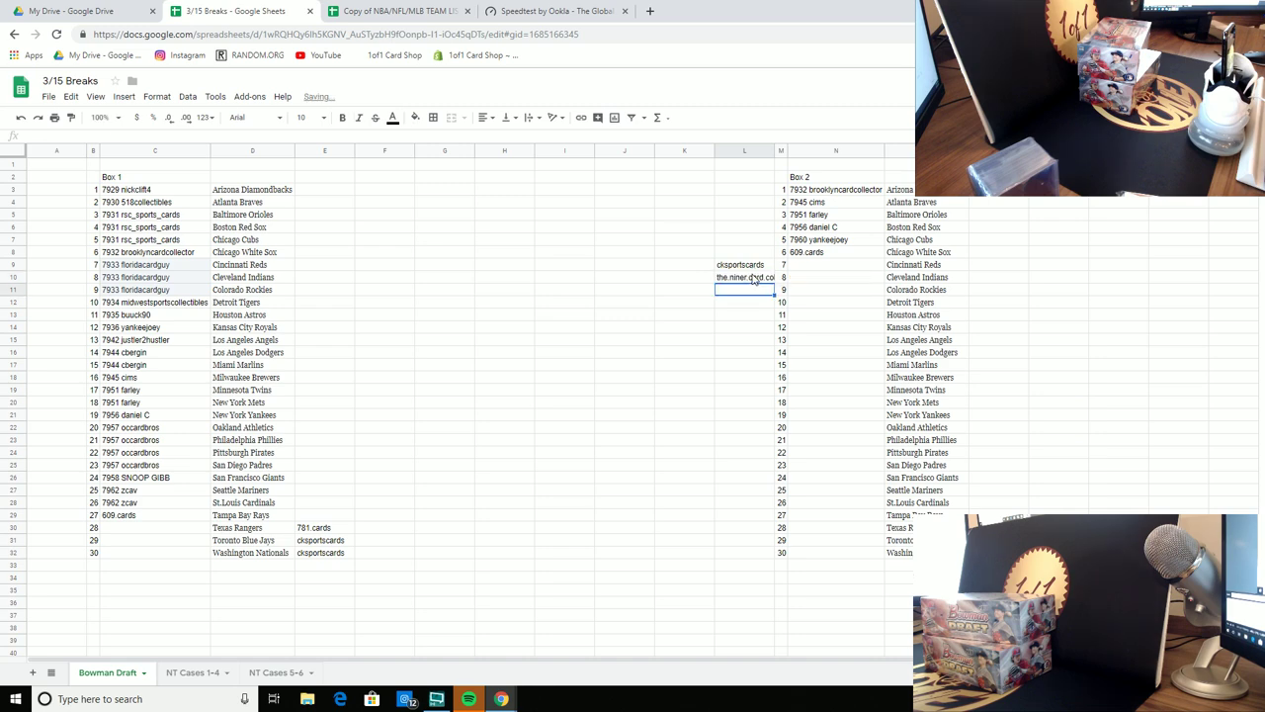
drag(774, 150, 796, 149)
click(796, 279)
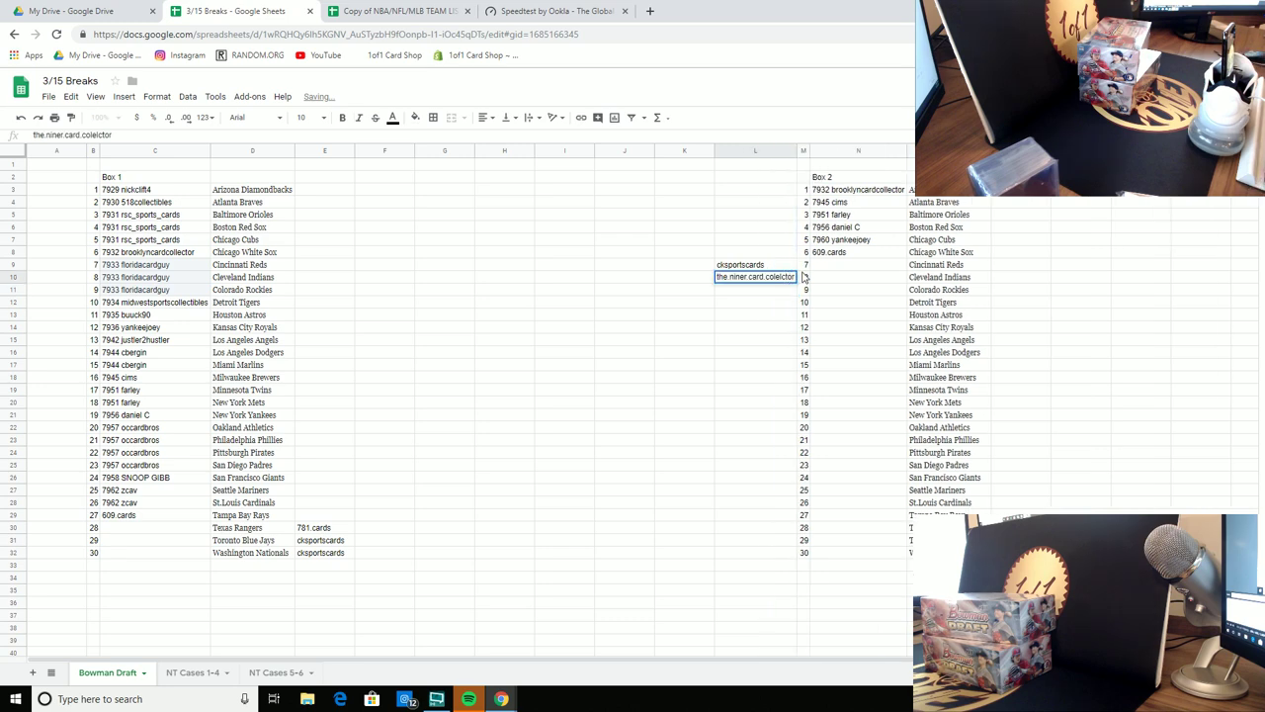
key(ctrl+c)
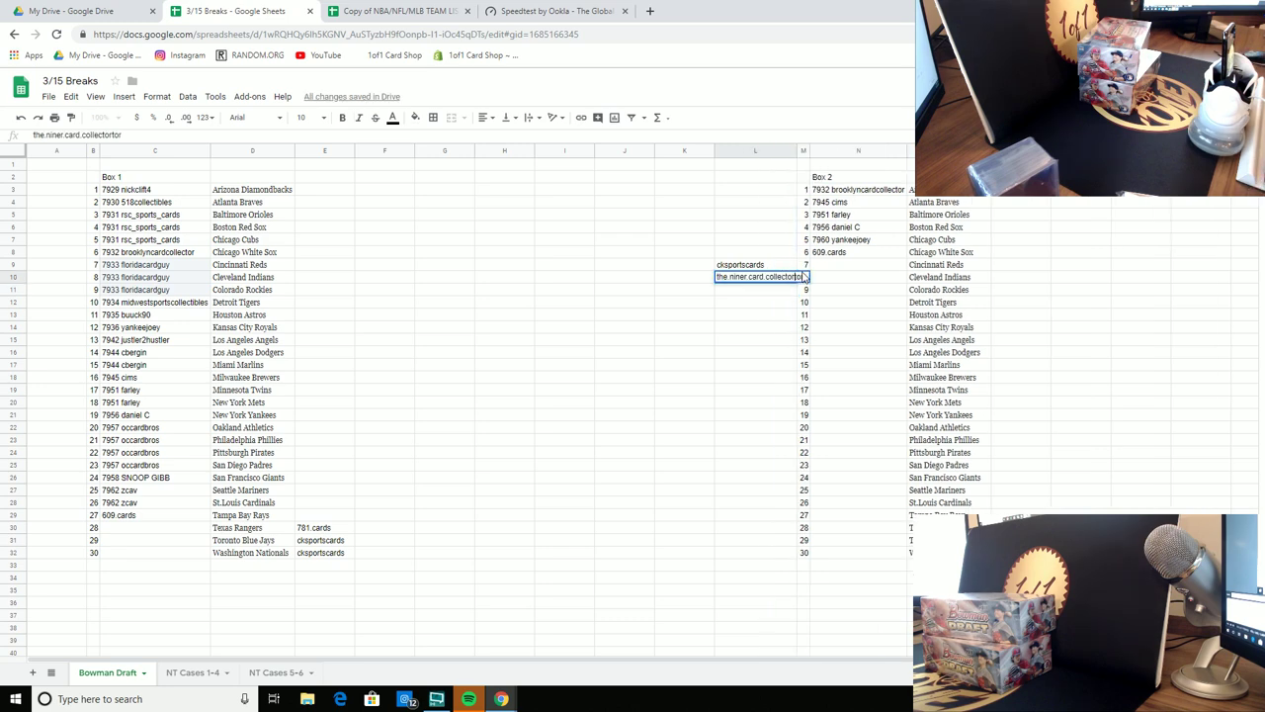
key(Down)
key(ctrl+v)
key(Down)
key(ctrl+v)
key(Down)
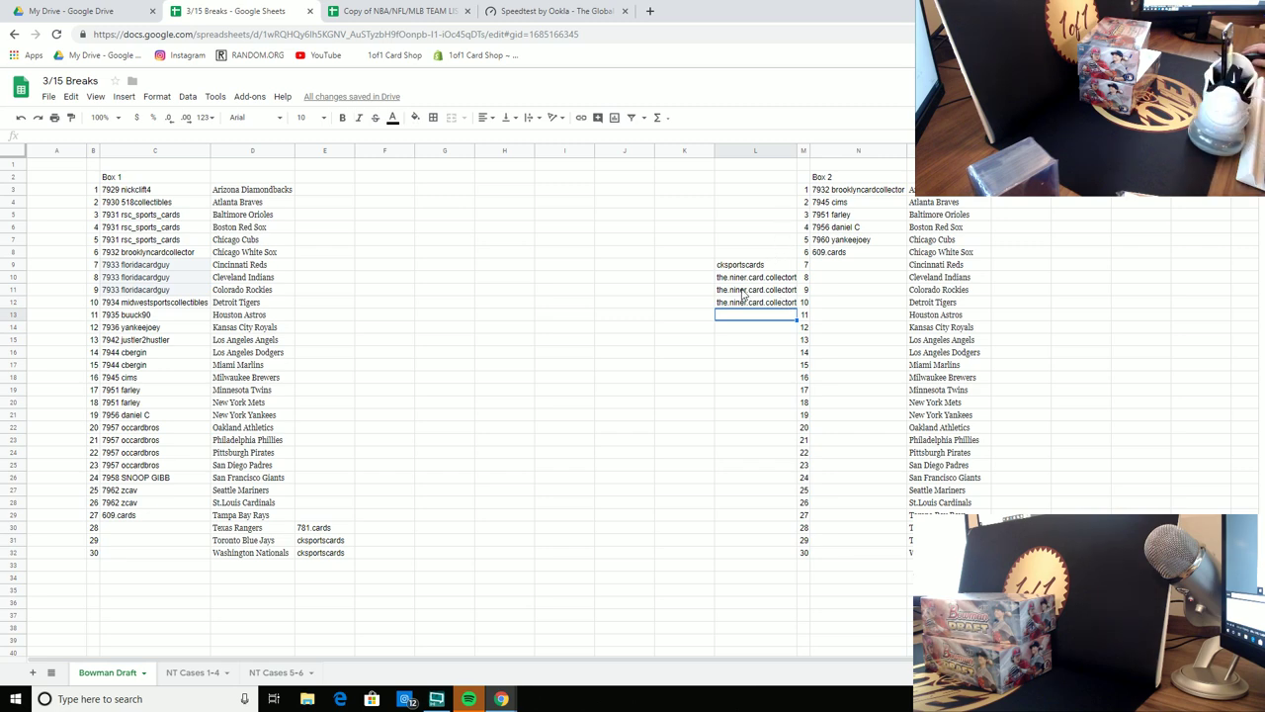
Step: Enter sneaker beside Box 2 spots 11, 12 and 13
text(sn)
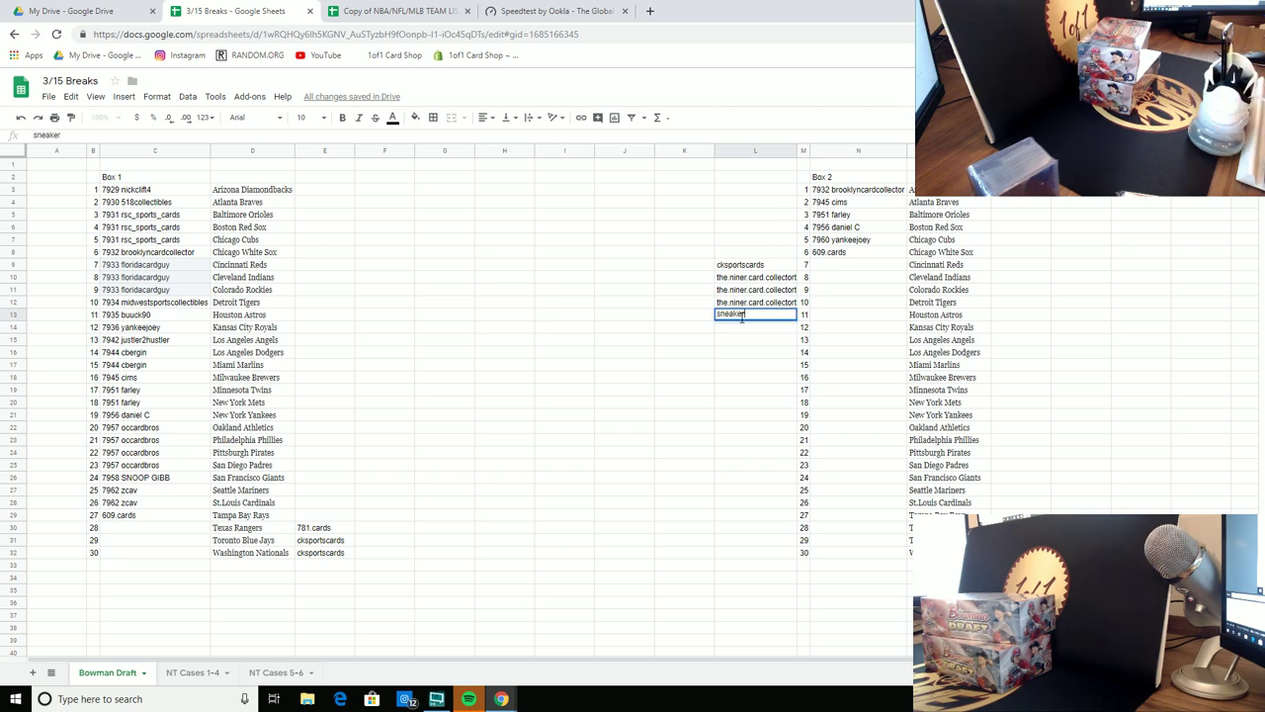
text(eaker)
key(Return)
key(ctrl+v)
key(Down)
key(ctrl+v)
key(Down)
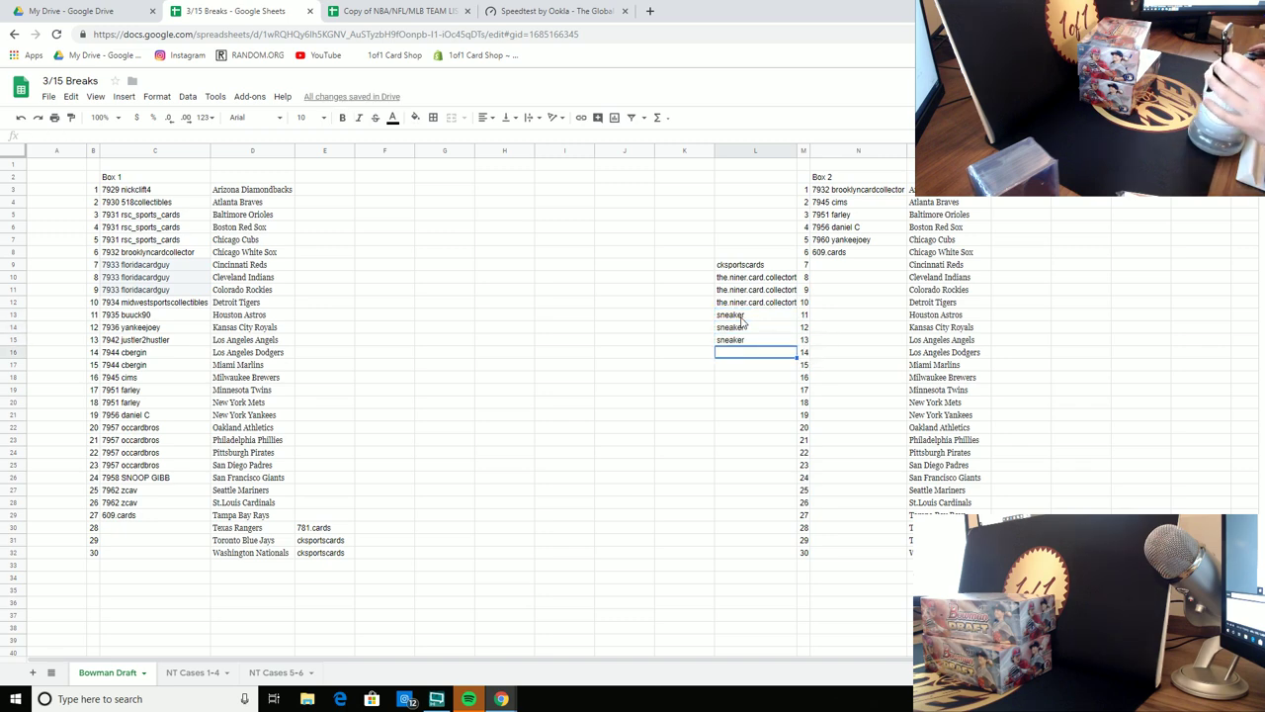
Step: Copy cksportscards from L9 into L16 and L17, beside Box 2 spots 14 and 15
click(745, 267)
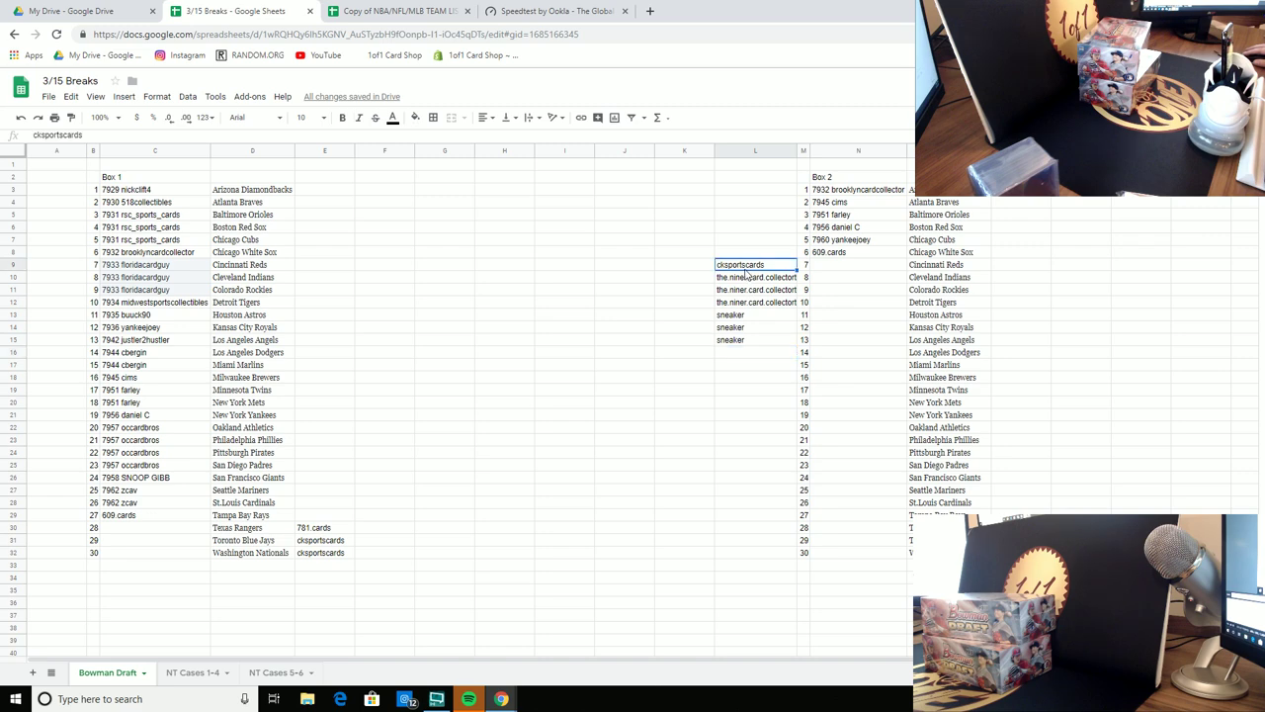
key(ctrl+c)
click(740, 353)
key(ctrl+v)
key(Down)
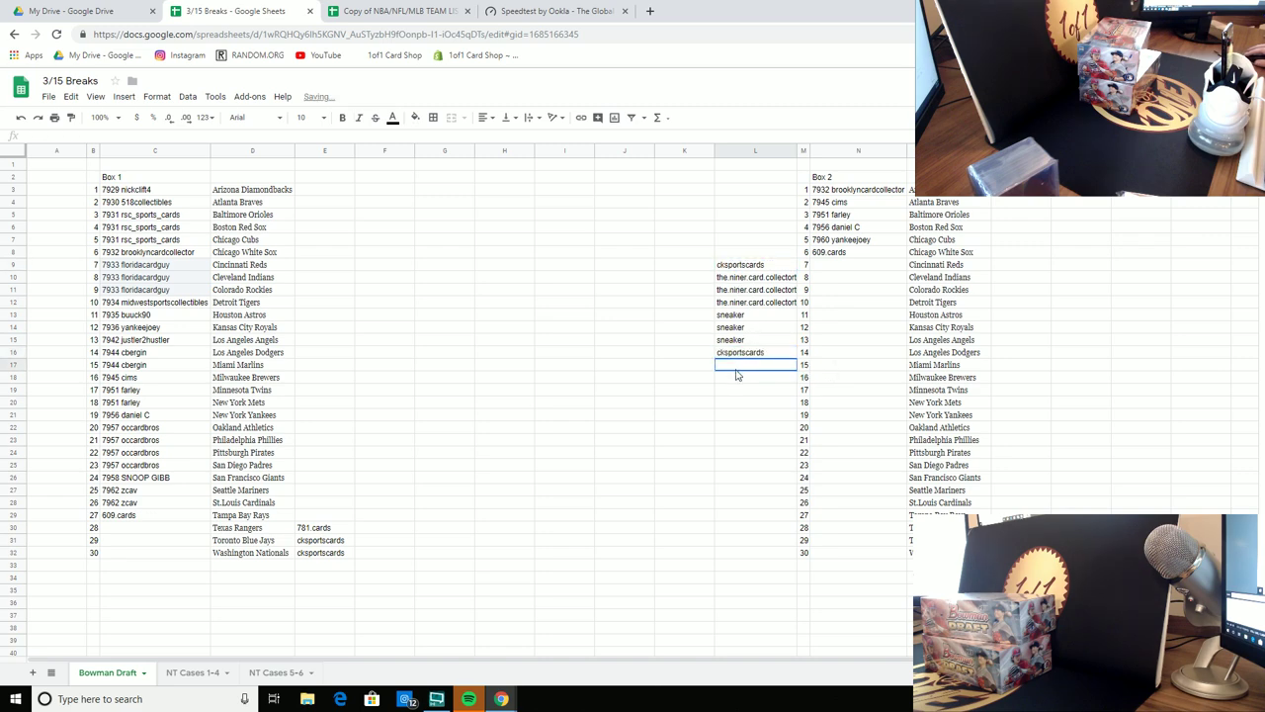
key(ctrl+v)
click(726, 405)
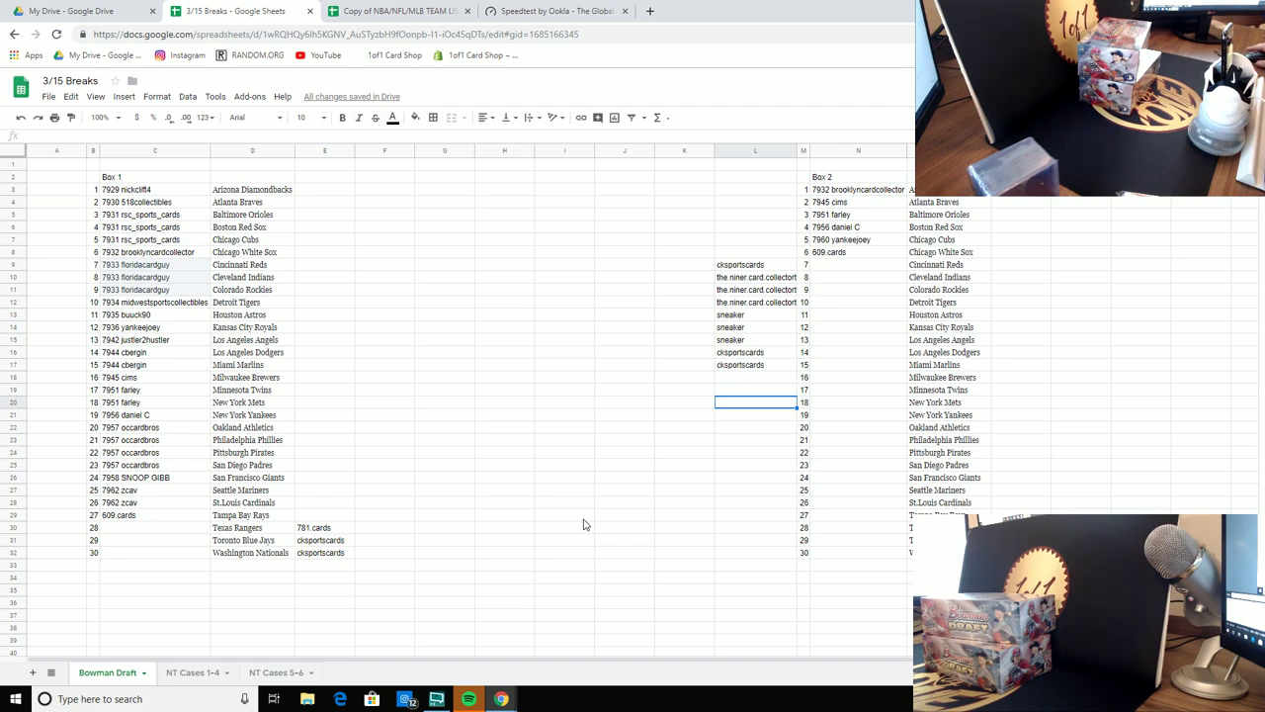
click(741, 378)
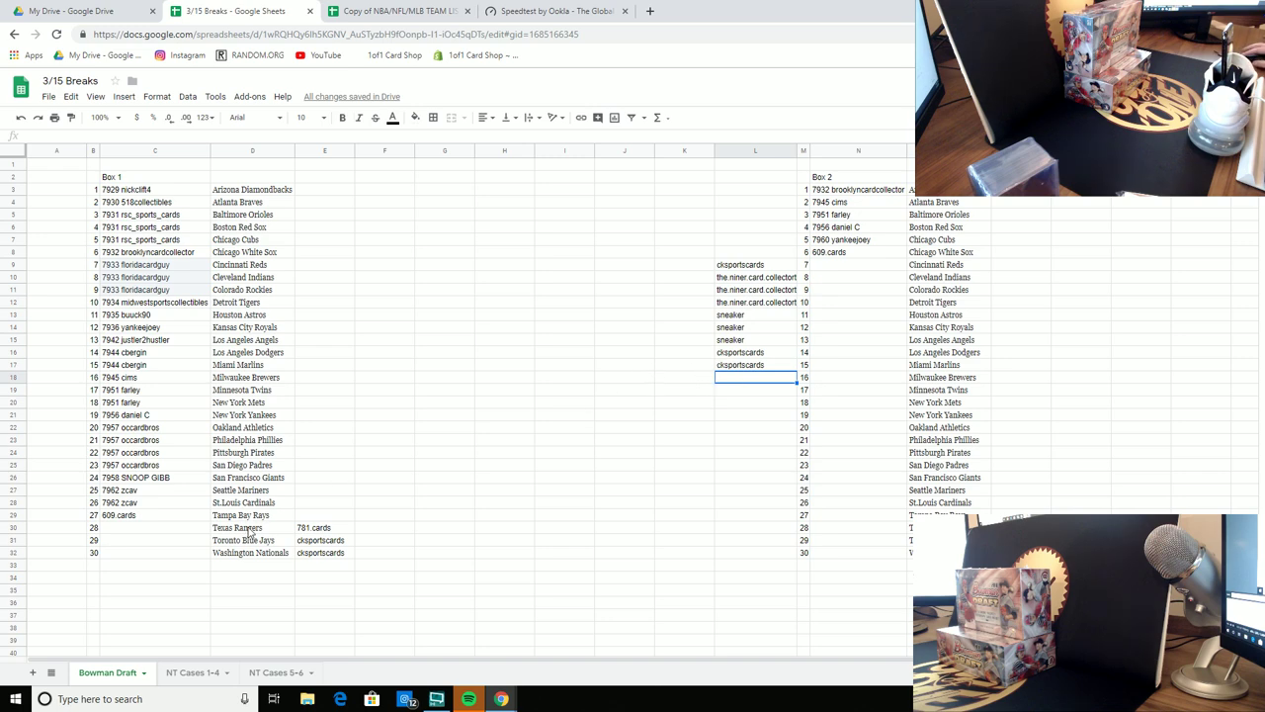
Step: Move 781.cards from E30 into Box 1 slot 28 and widen column L slightly
click(321, 529)
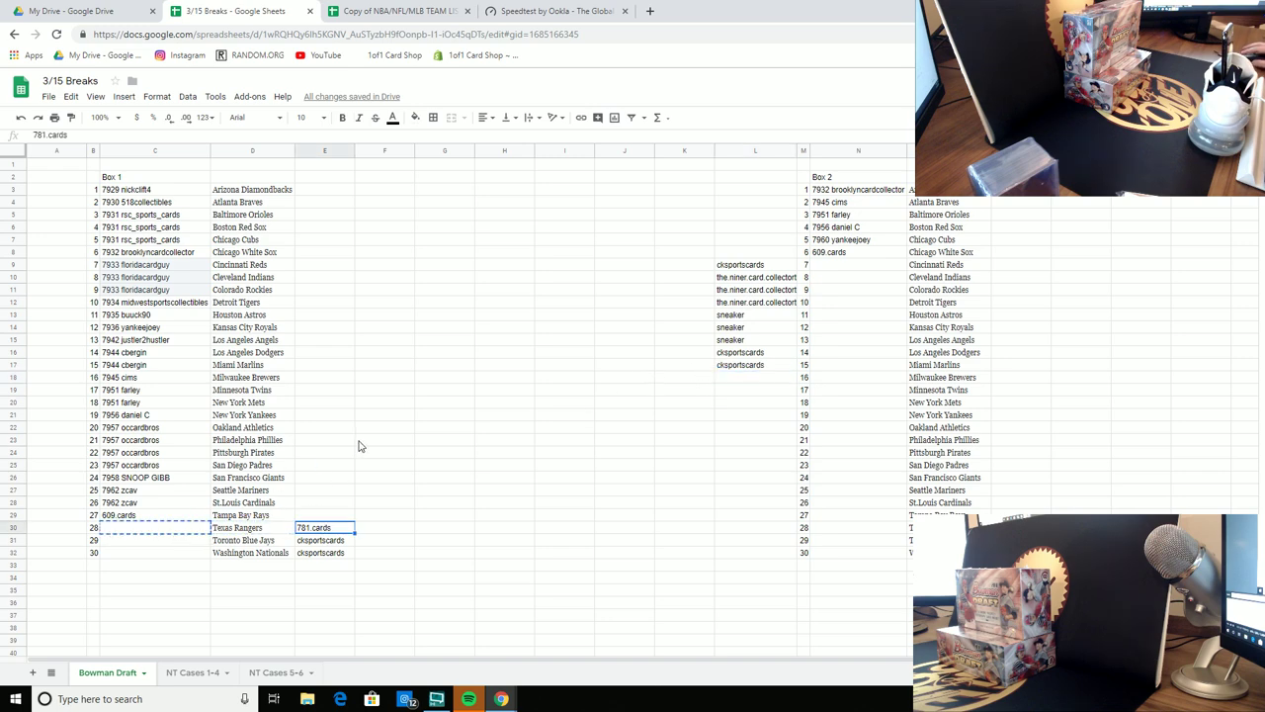
click(359, 444)
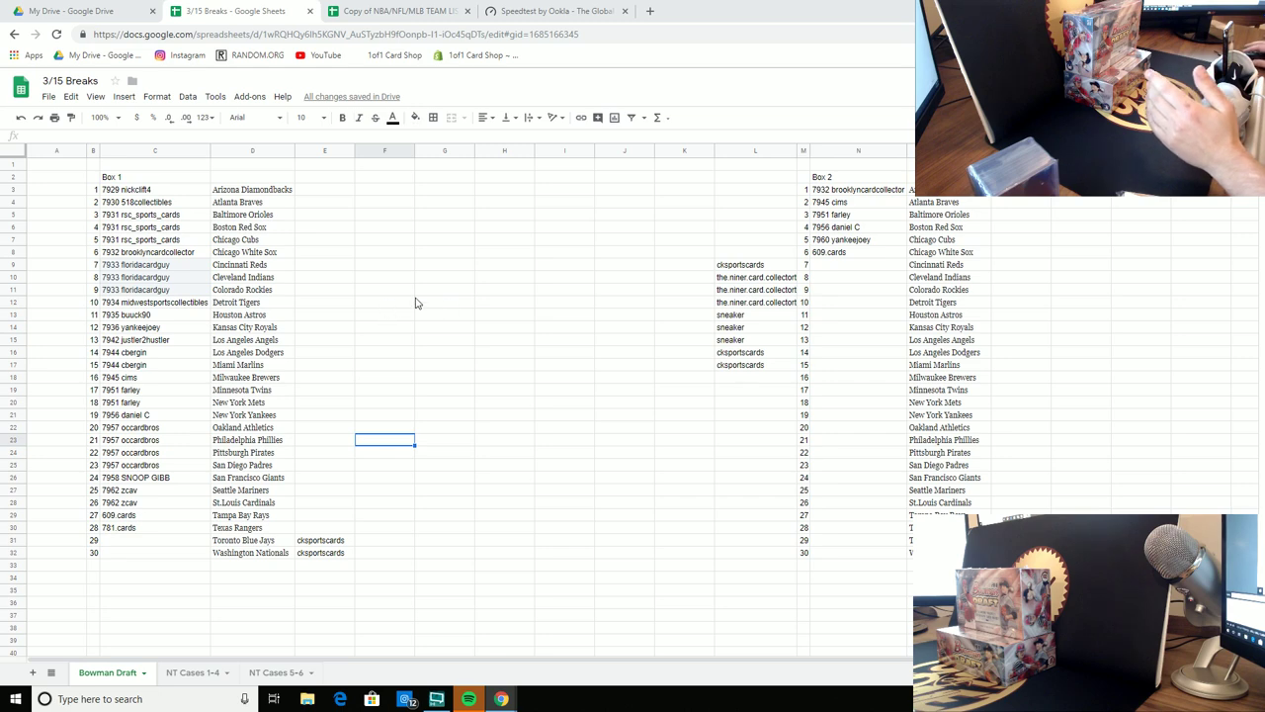
drag(800, 156, 806, 156)
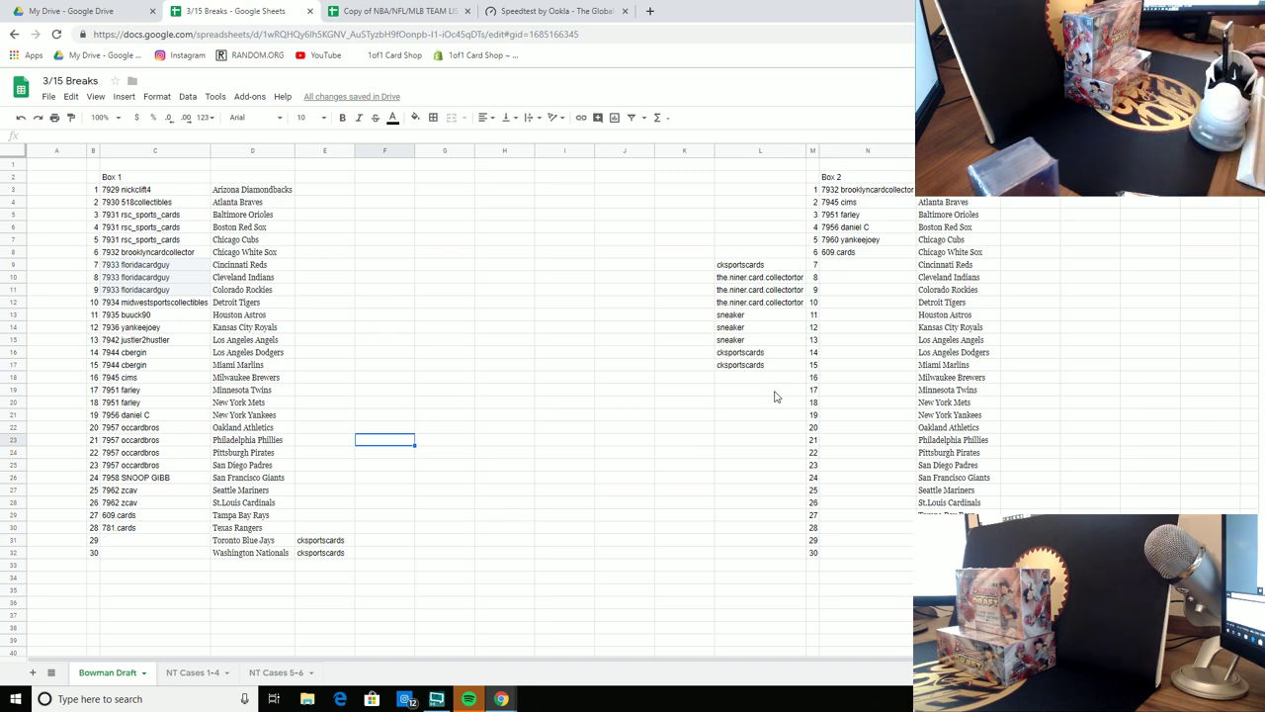
Step: Fill Box 2 slots 16–18 with columbus_cards_005 and move L10:L12 into slots 8–10
click(832, 383)
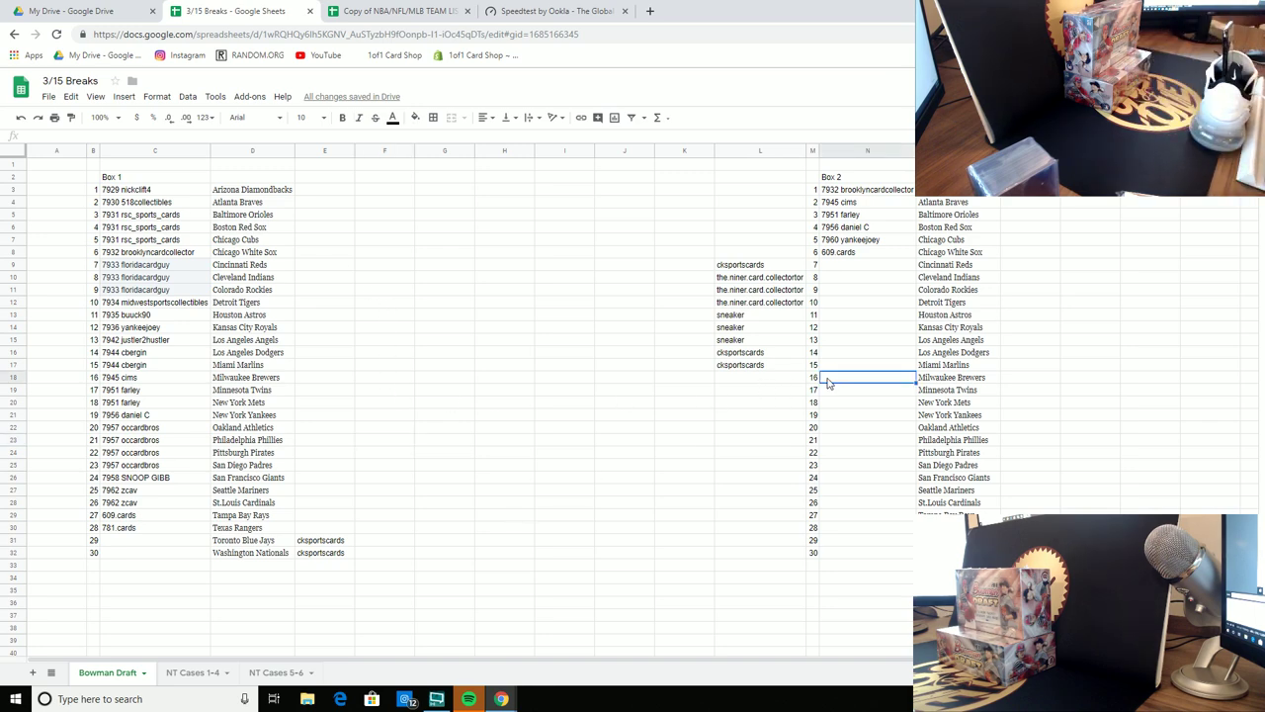
text(the)
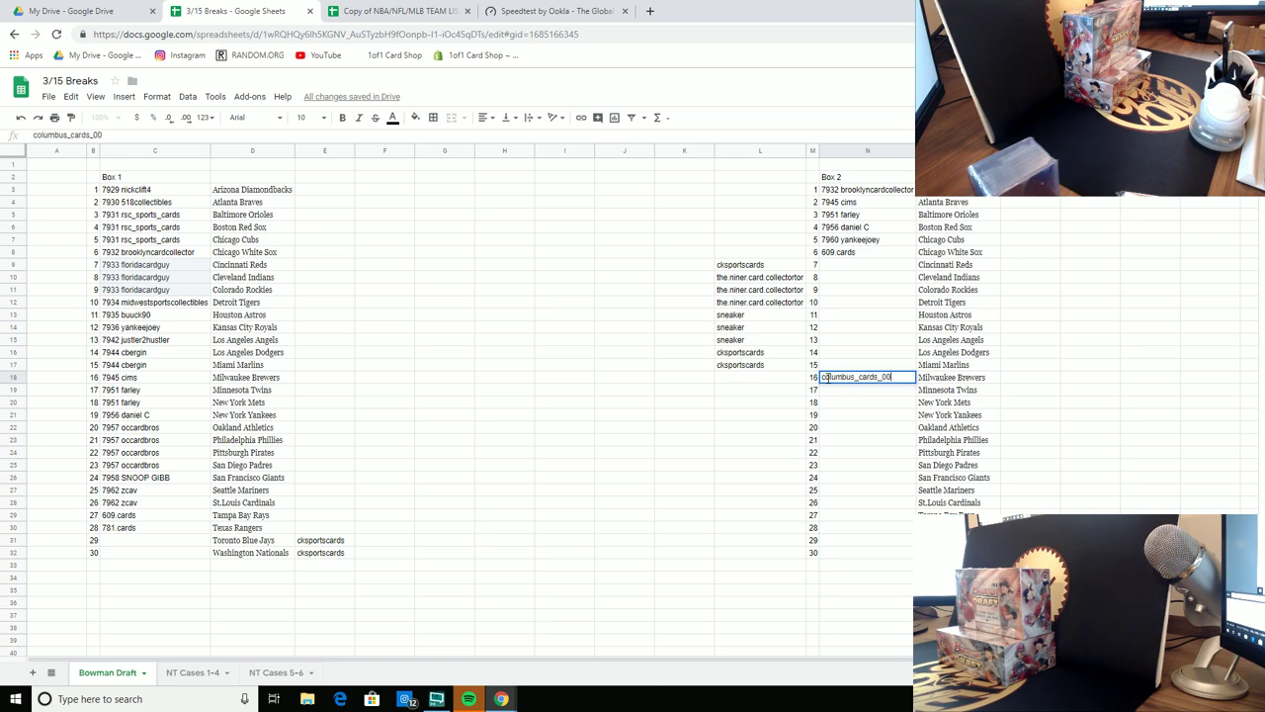
text(5)
key(Return)
click(827, 381)
key(ctrl+c)
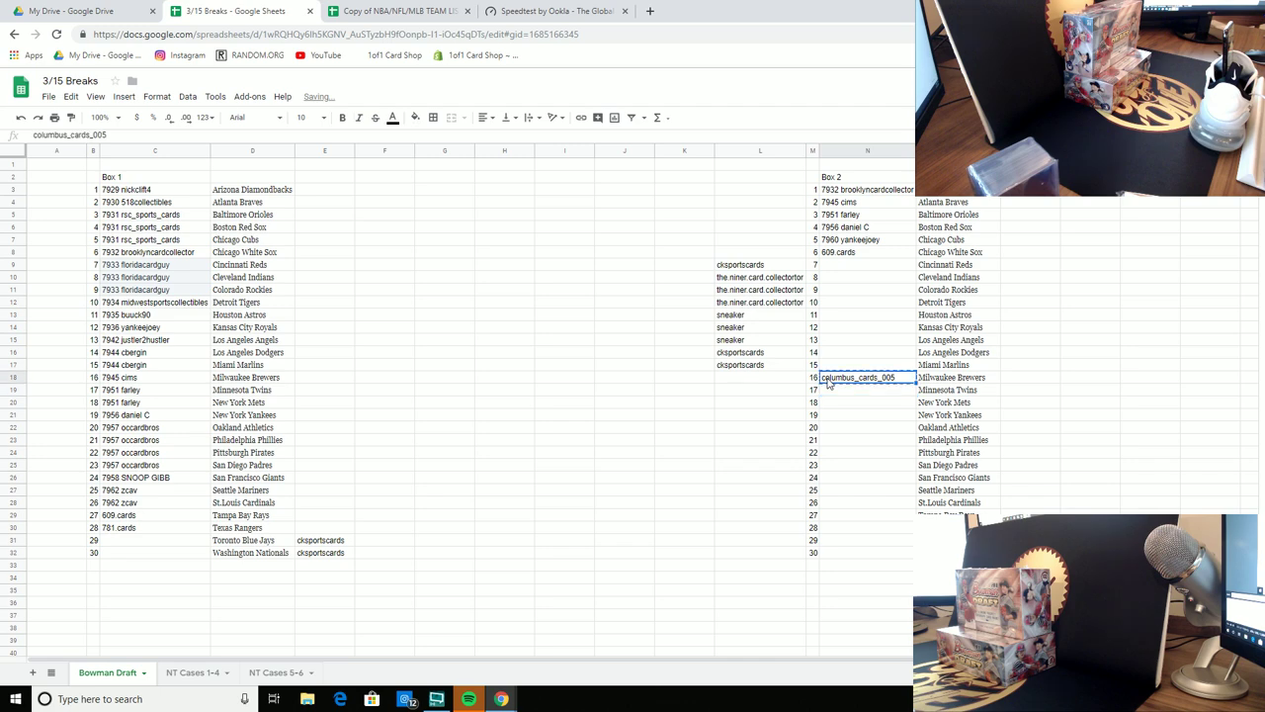
key(Down)
key(ctrl+v)
key(Down)
key(ctrl+v)
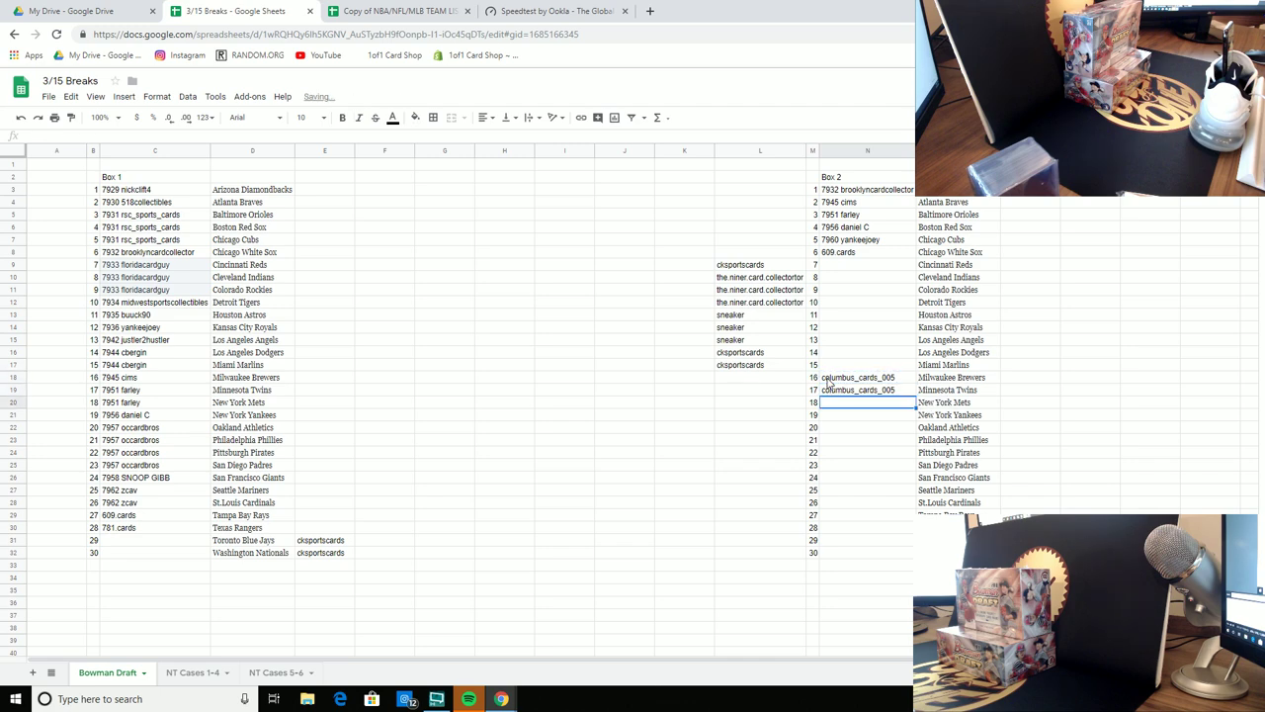
key(Down)
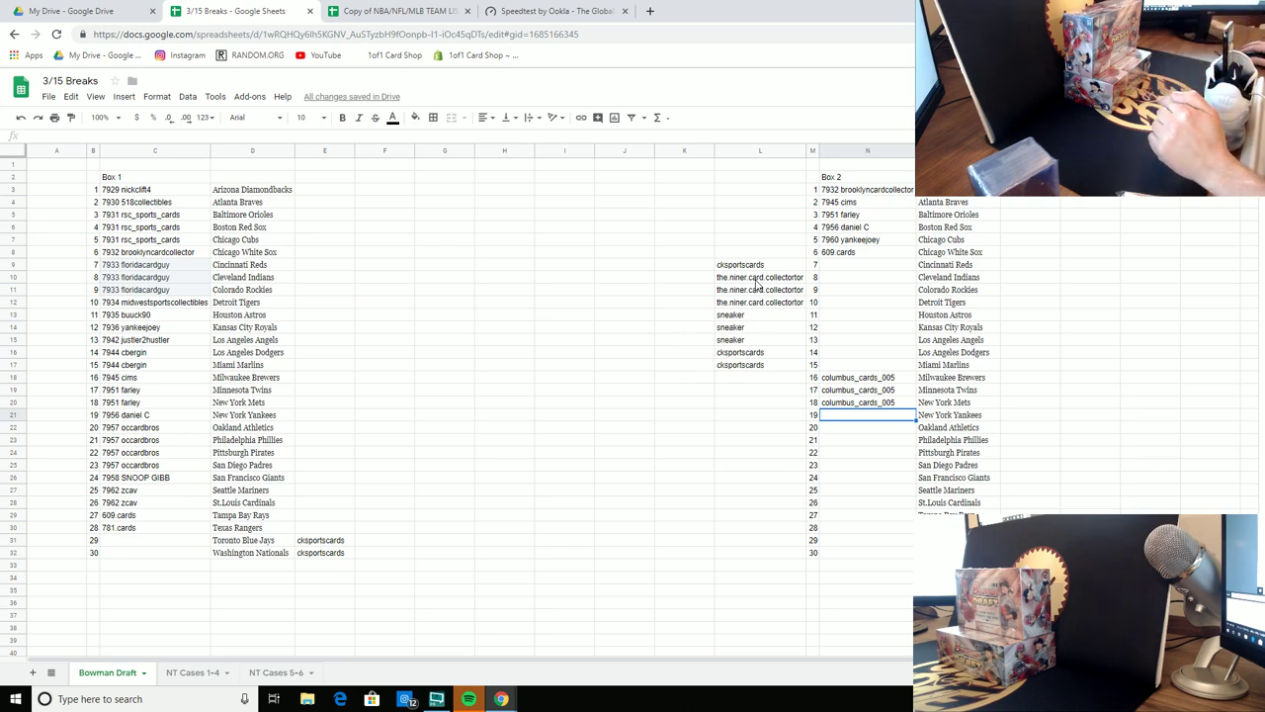
drag(756, 277, 850, 306)
click(1090, 264)
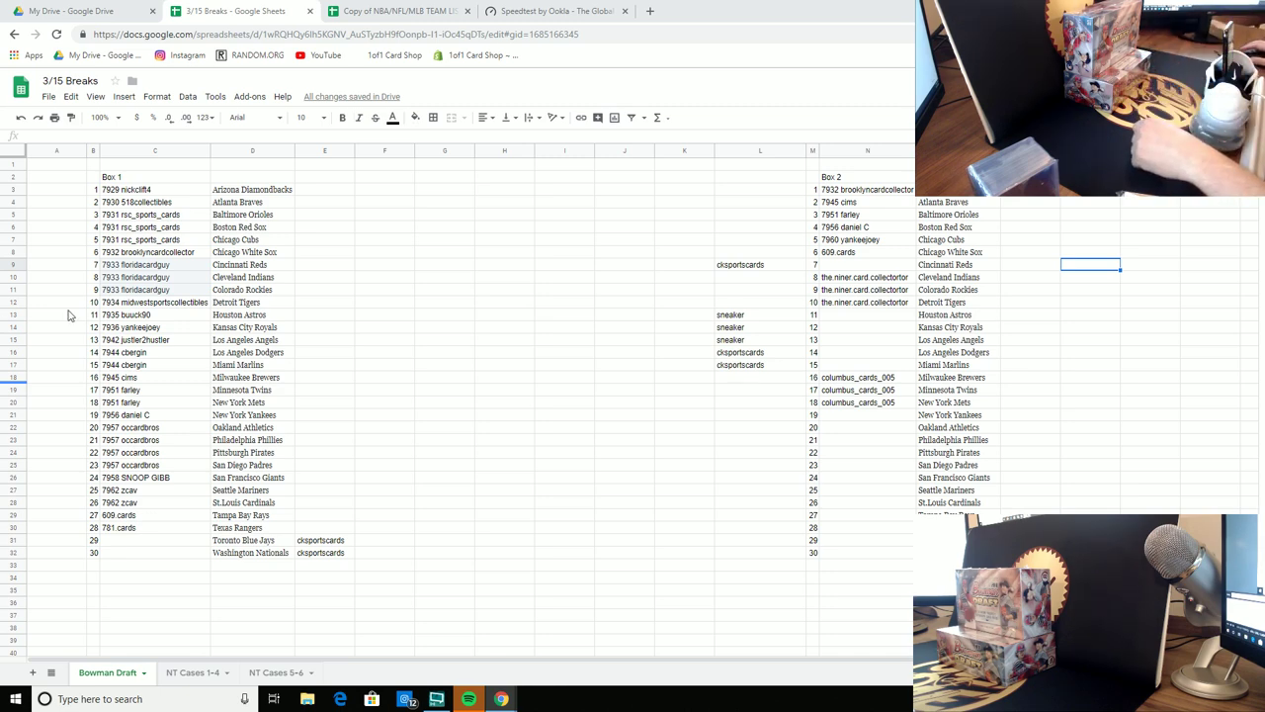
Step: Move the staged usernames into Box 2 slot 7, Box 1 slots 29–30 and Box 2 slots 14–15
click(761, 265)
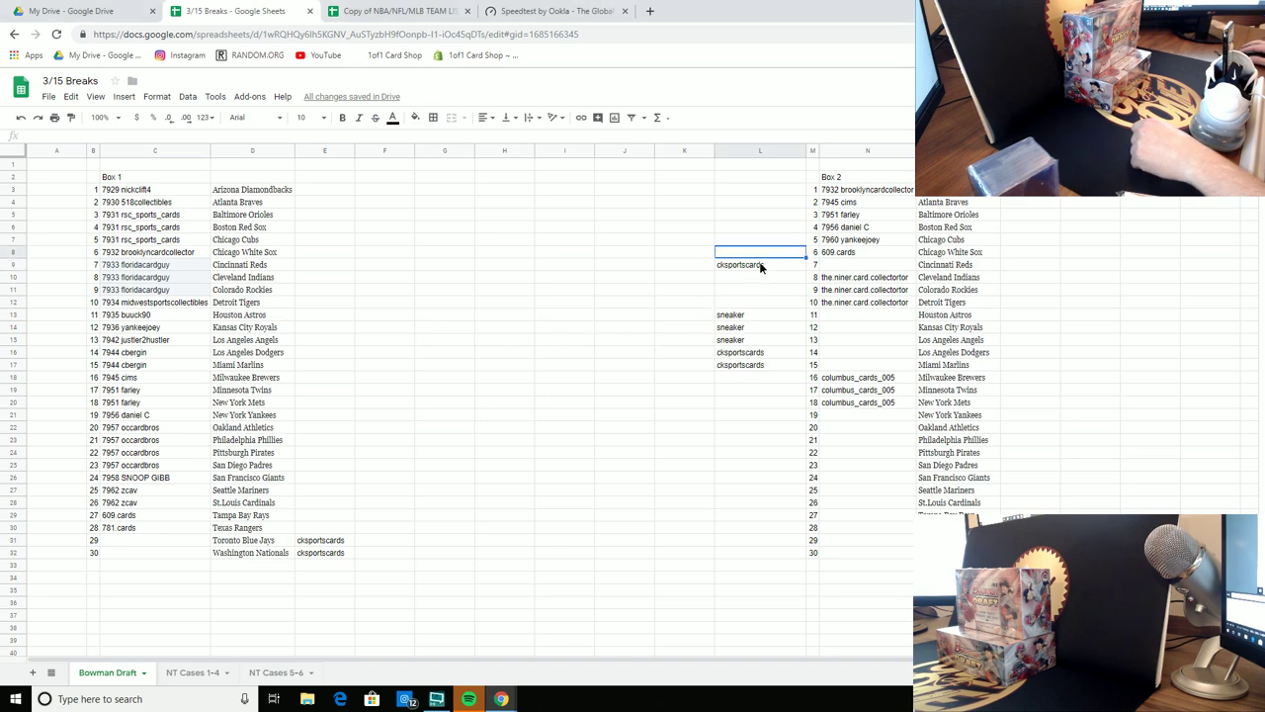
drag(763, 271, 830, 271)
click(339, 561)
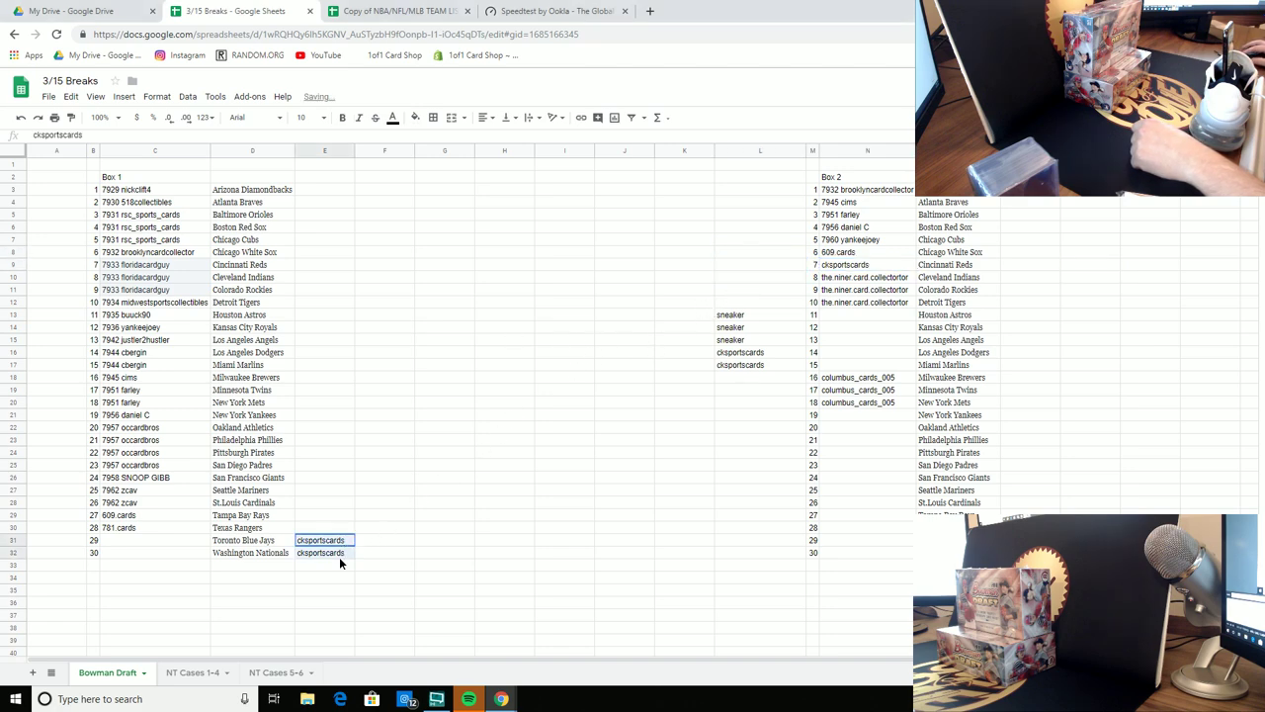
drag(325, 547, 192, 559)
click(687, 412)
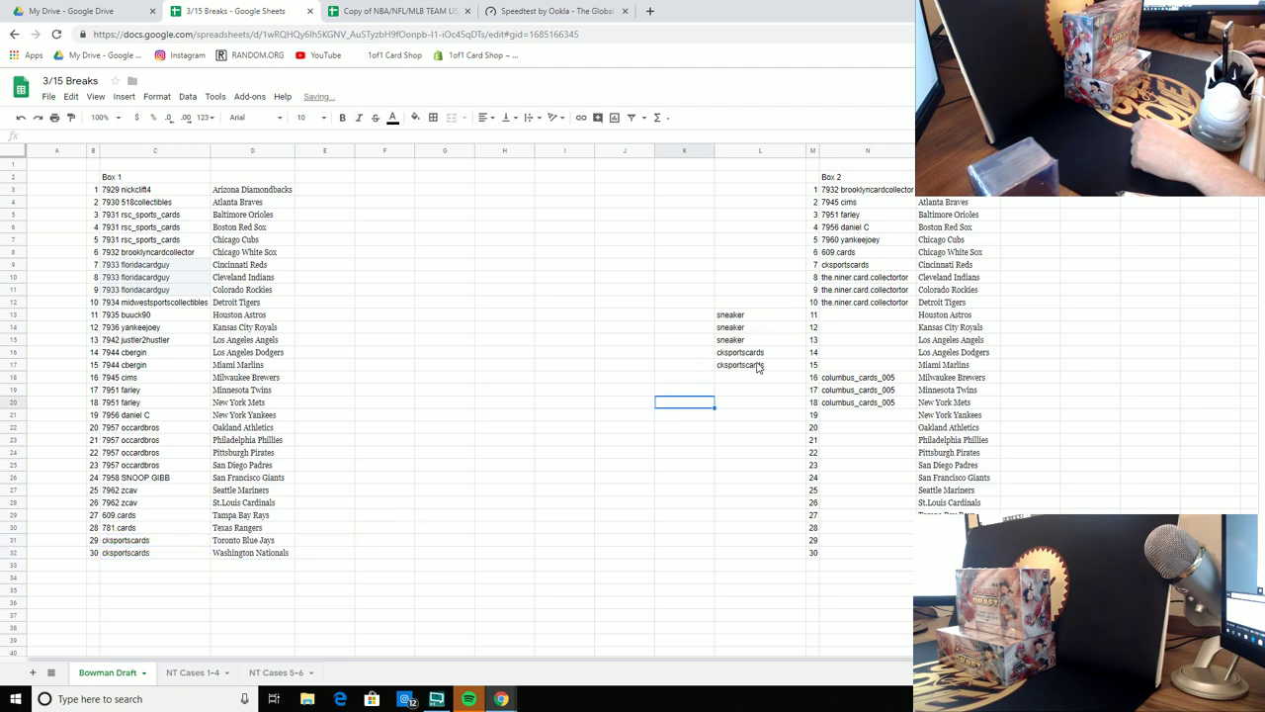
click(759, 365)
click(761, 356)
drag(761, 364, 868, 366)
click(1058, 353)
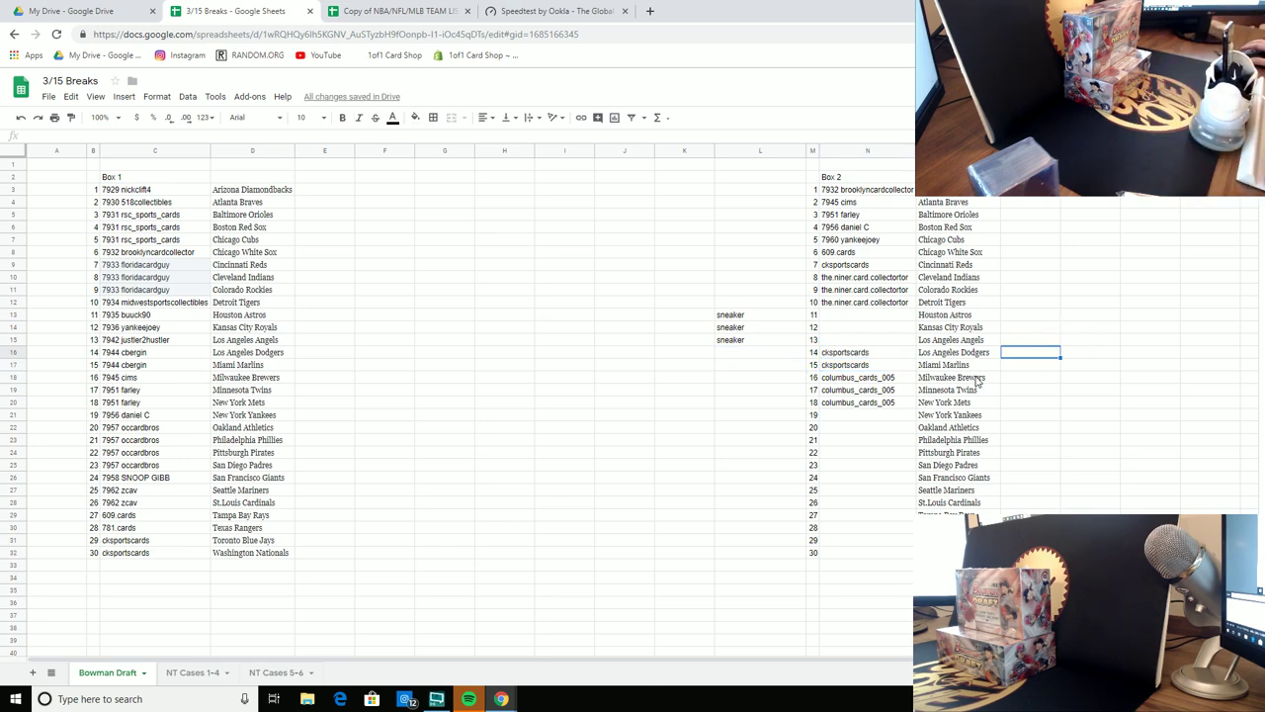
Step: Enter a new buyer's username in L21 and L22, beside Box 2 spots 19–20
click(790, 419)
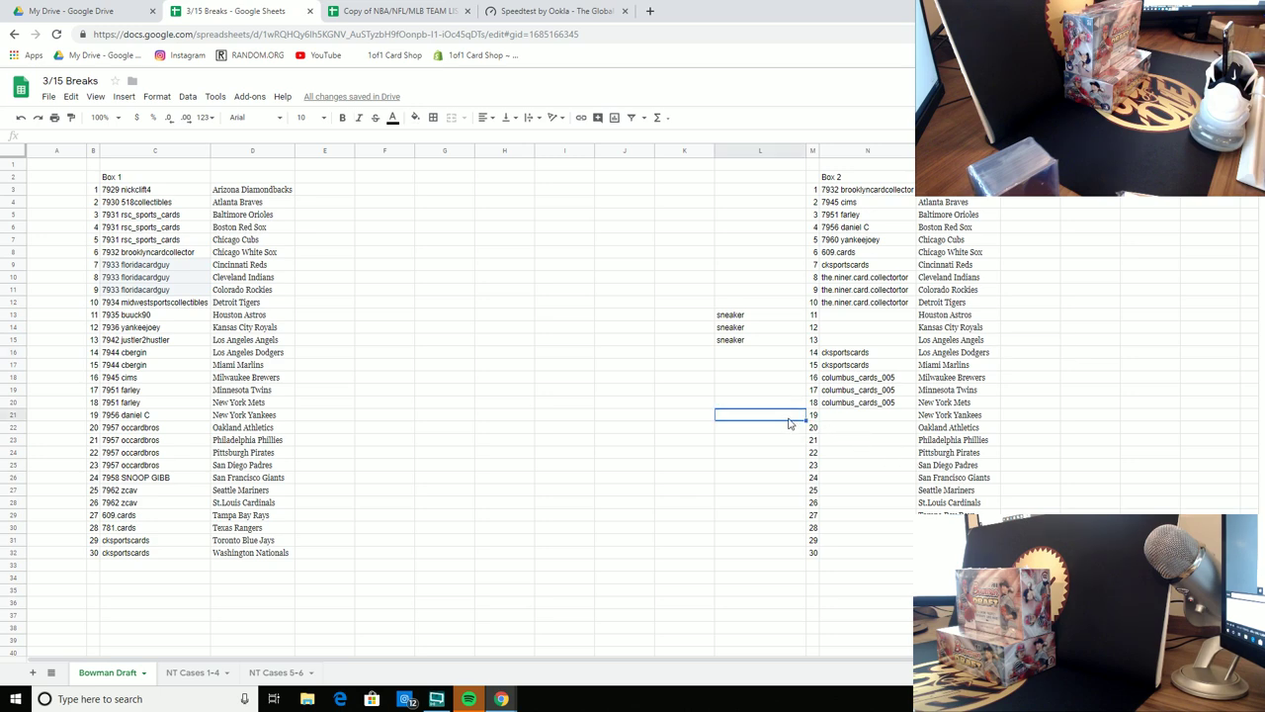
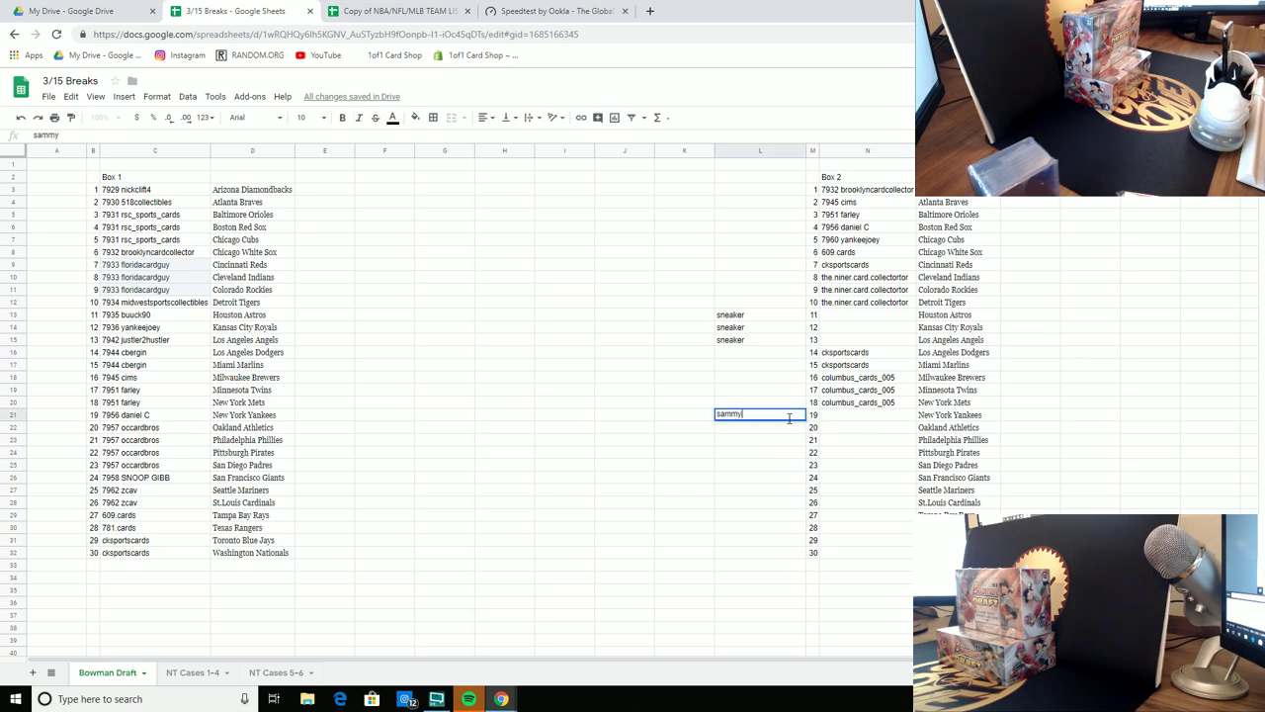
key(Return)
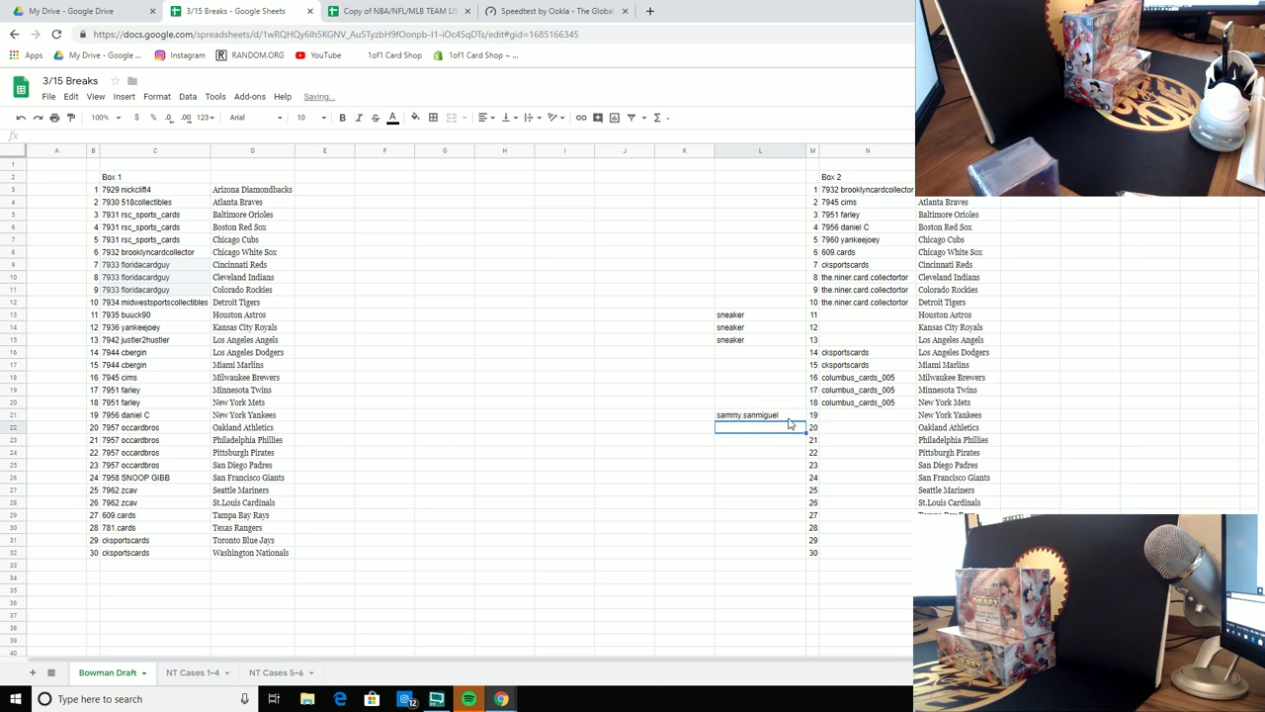
text(sa)
key(Return)
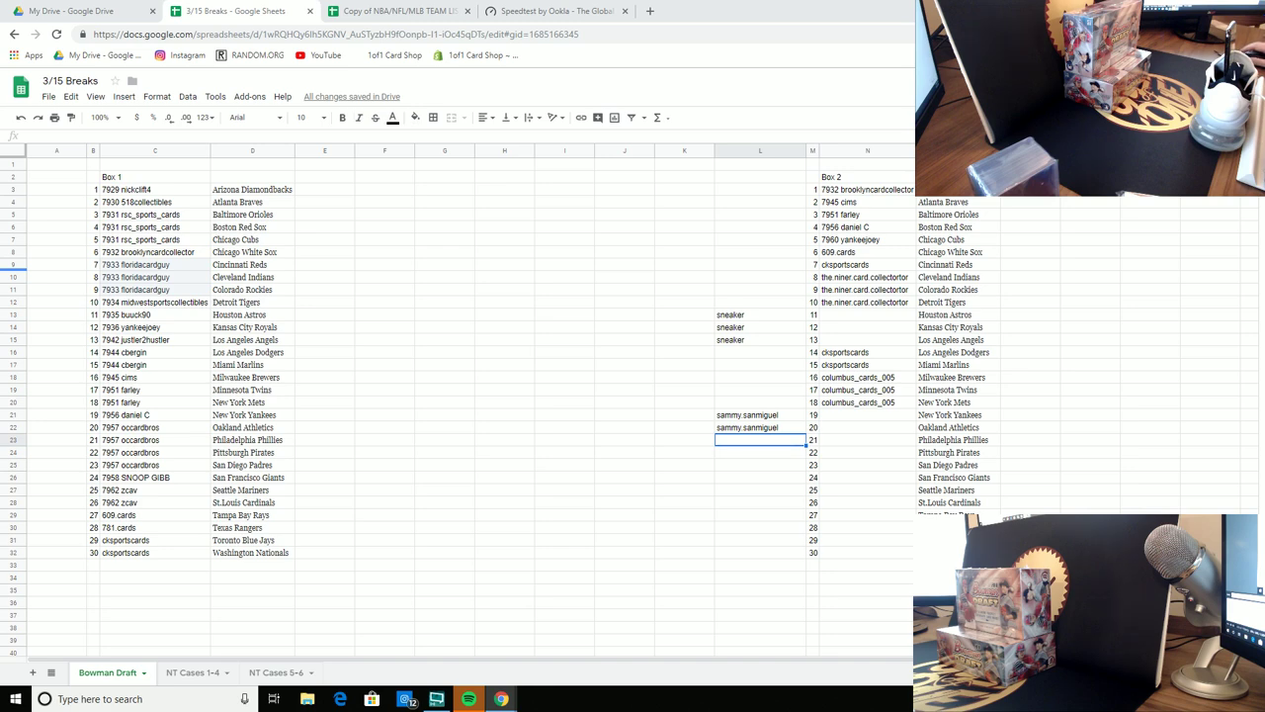
Step: Sort range C3:C32 of Box 1 usernames A to Z
drag(126, 554, 127, 198)
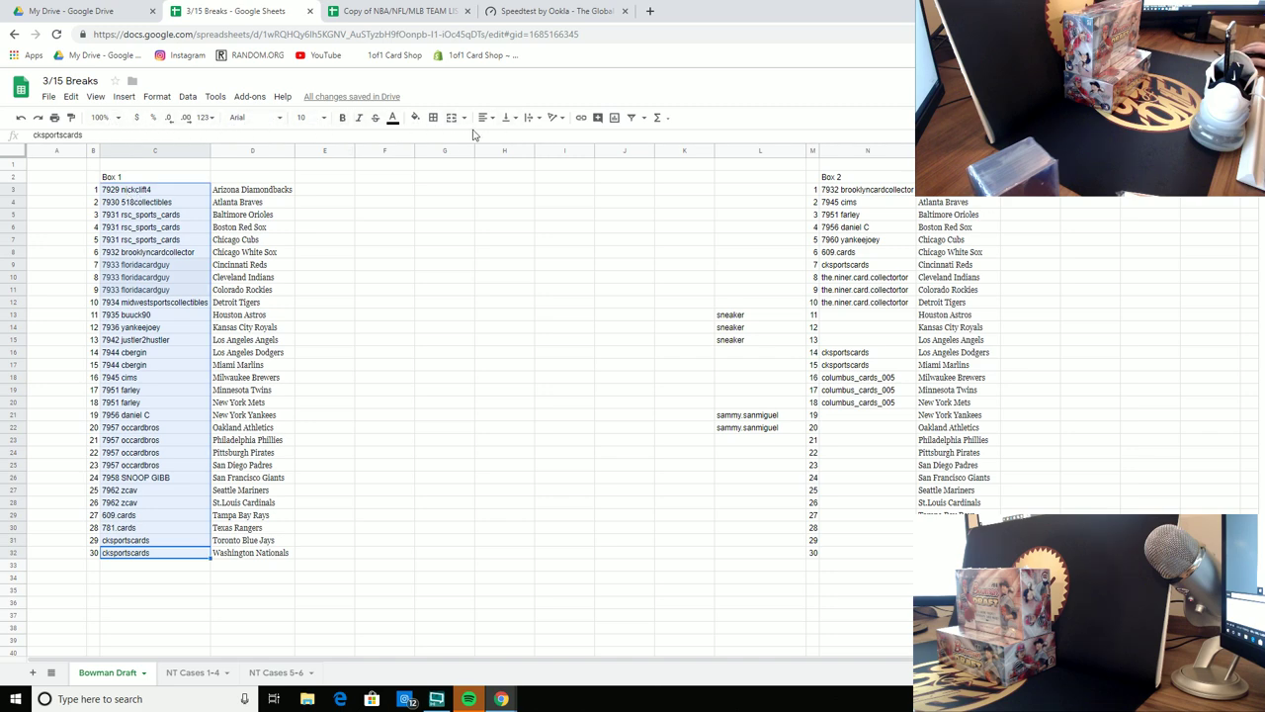
right_click(155, 240)
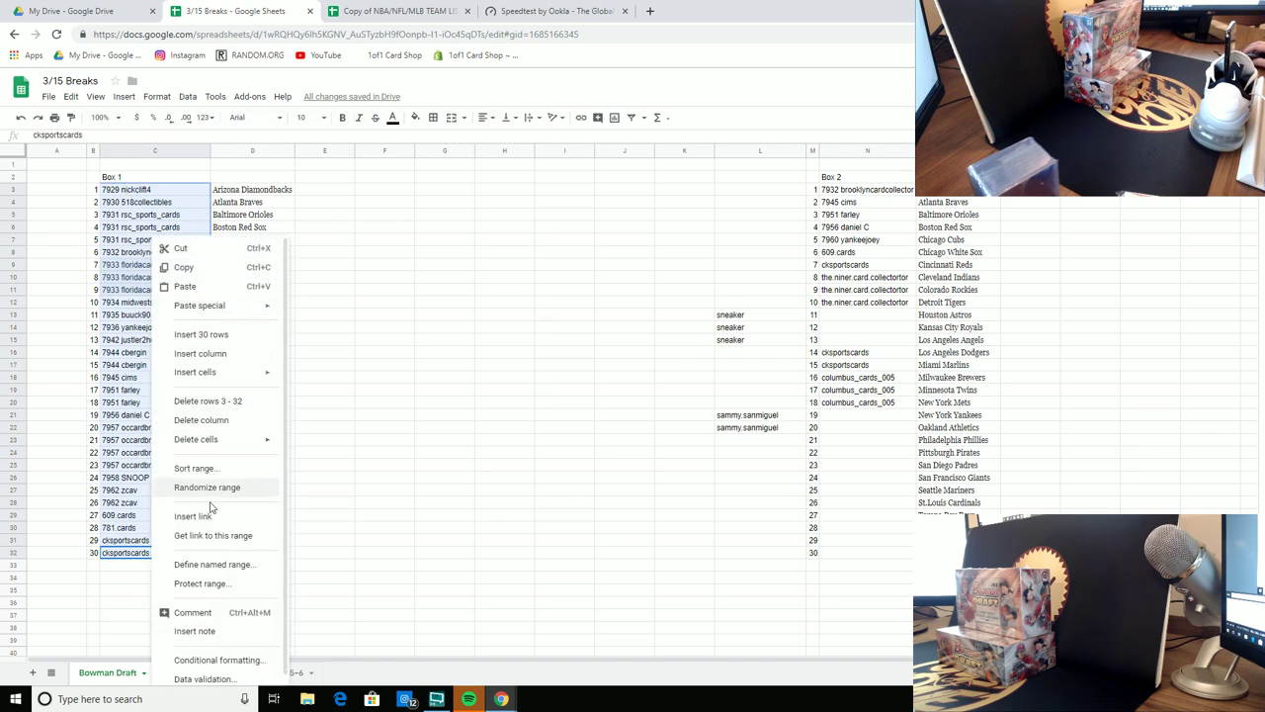
click(272, 468)
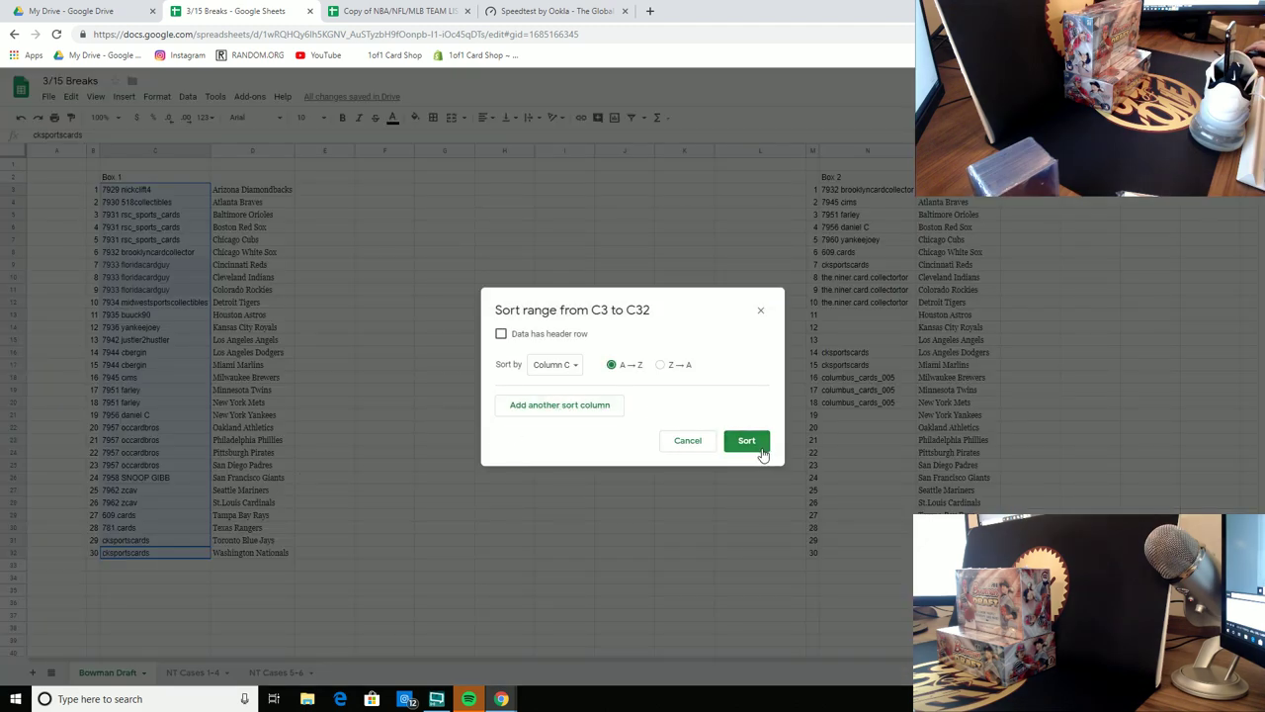
click(751, 441)
click(564, 477)
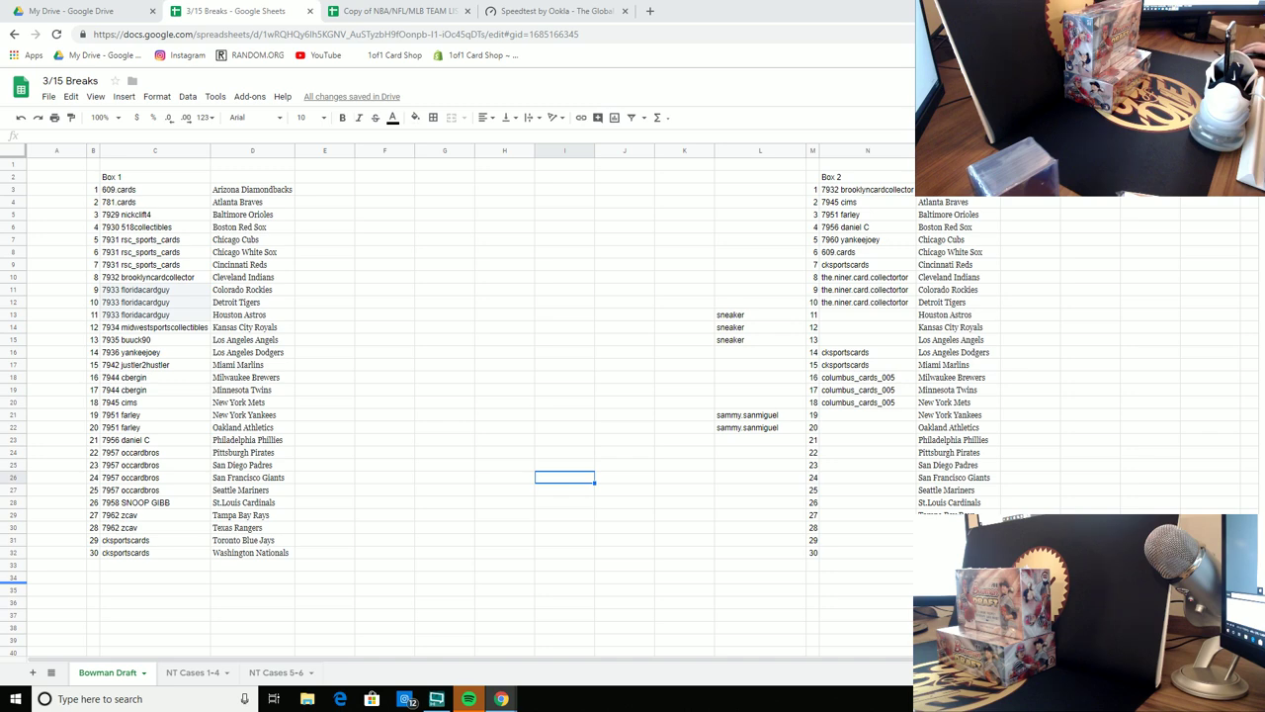
double_click(839, 442)
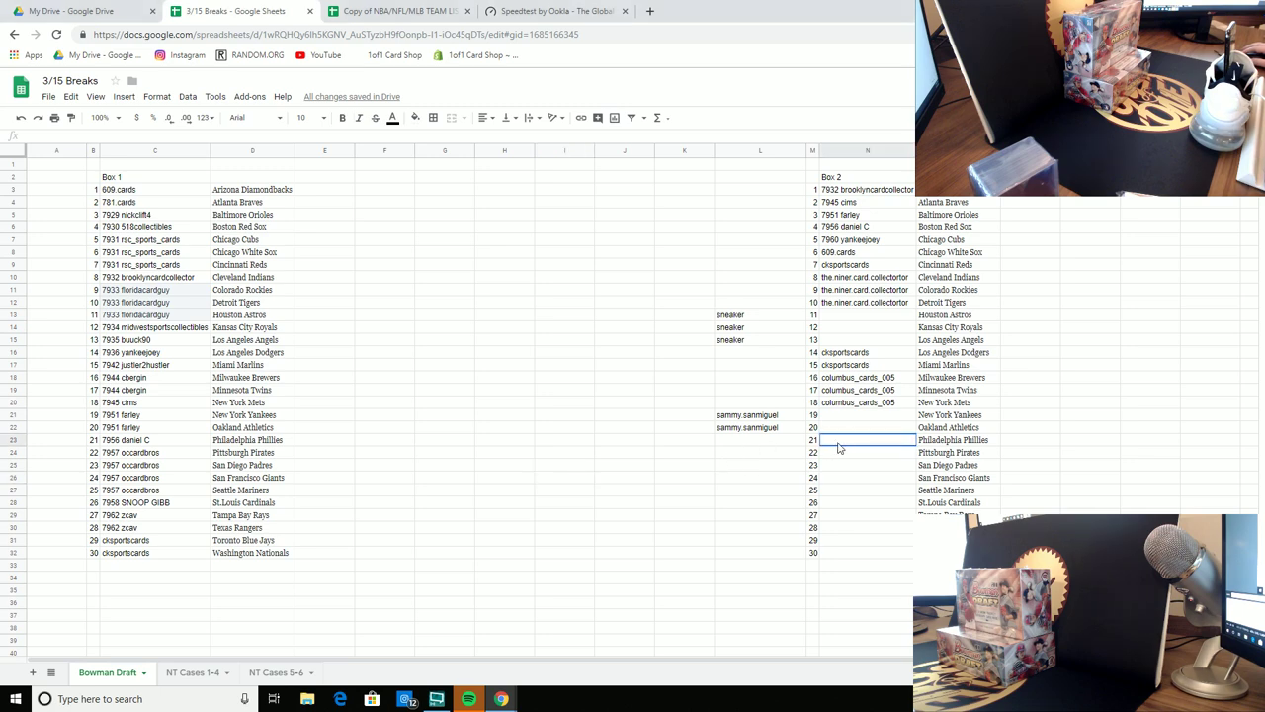
text(7966 stendn)
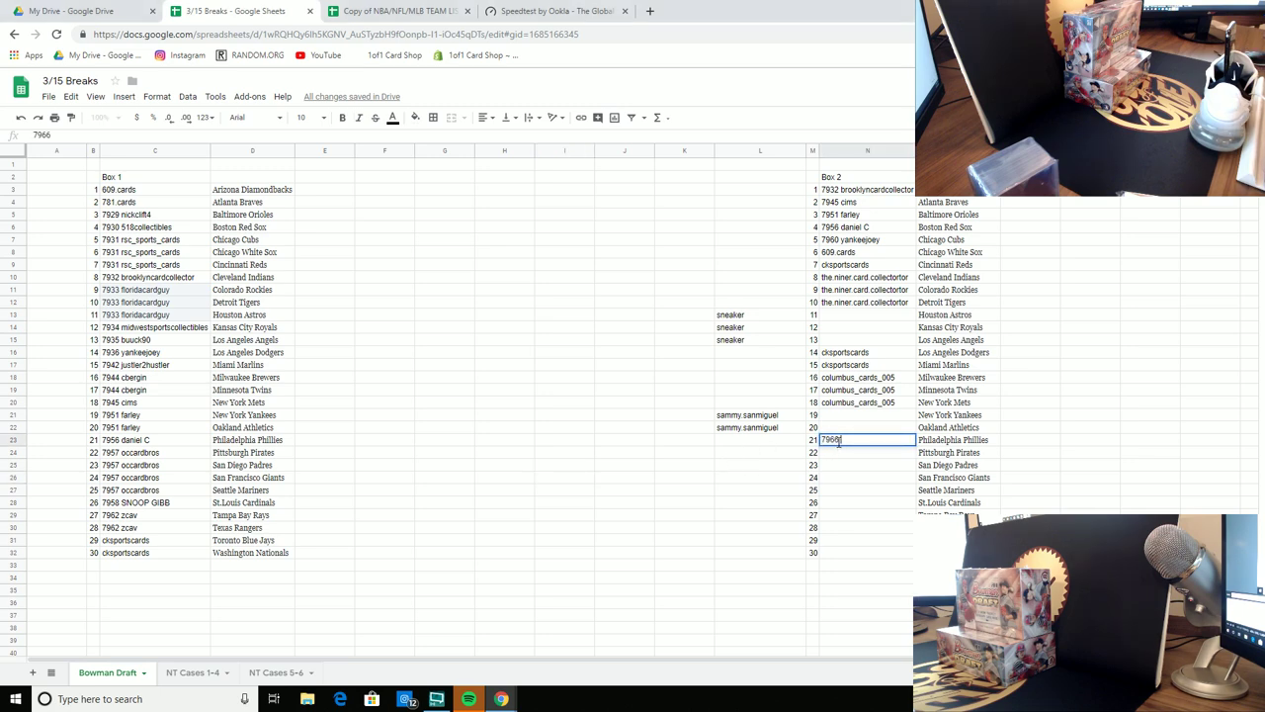
key(Return)
text(7966 stendn)
key(Return)
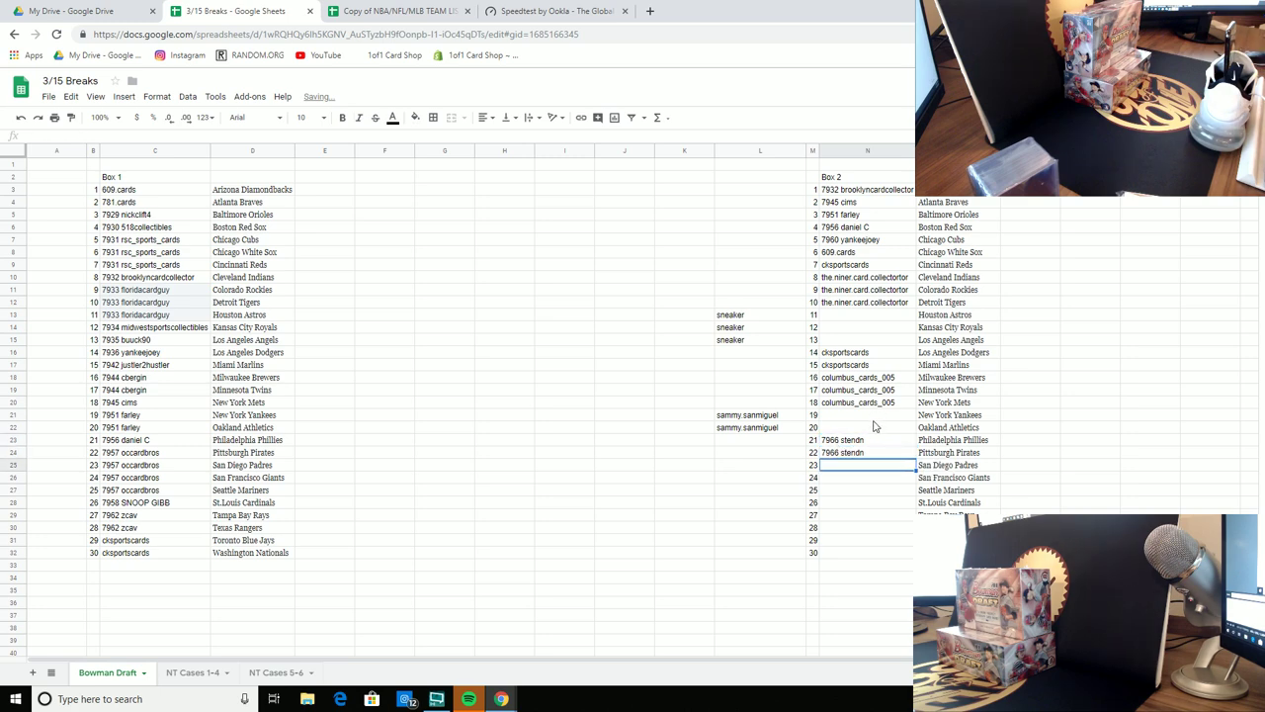
text(7966 stendn 7966 stendn)
key(Down)
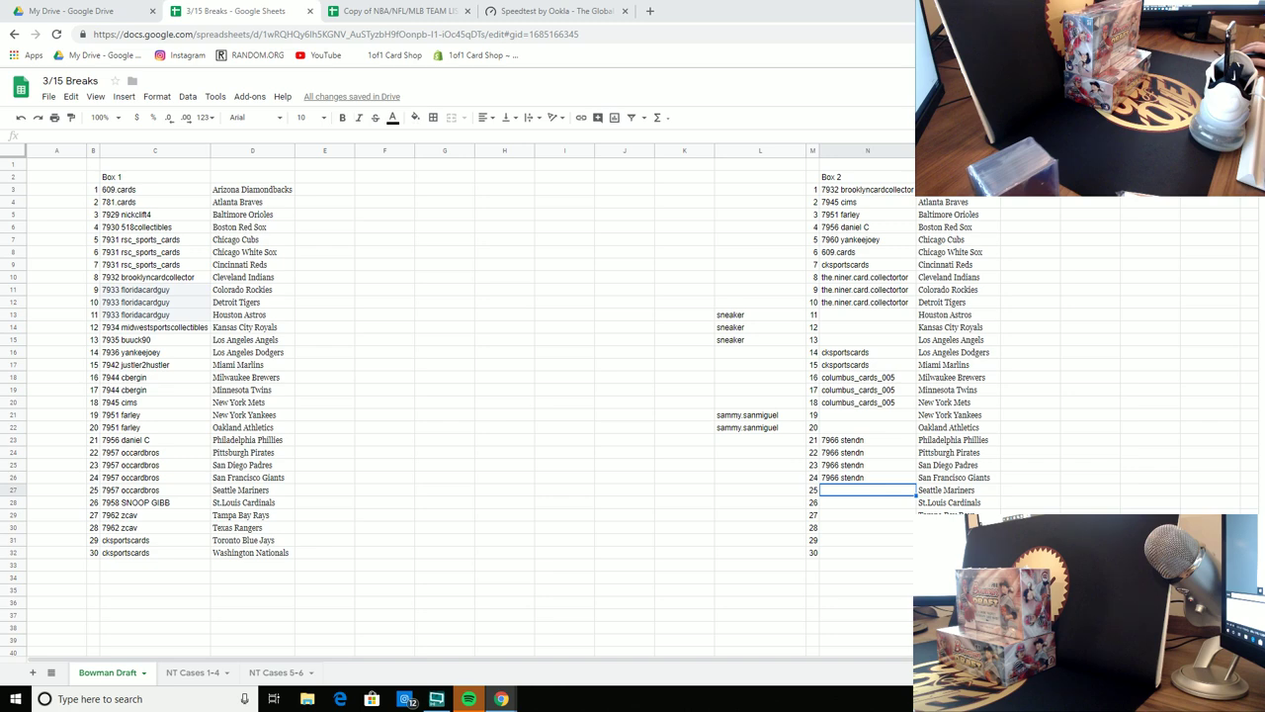
double_click(842, 490)
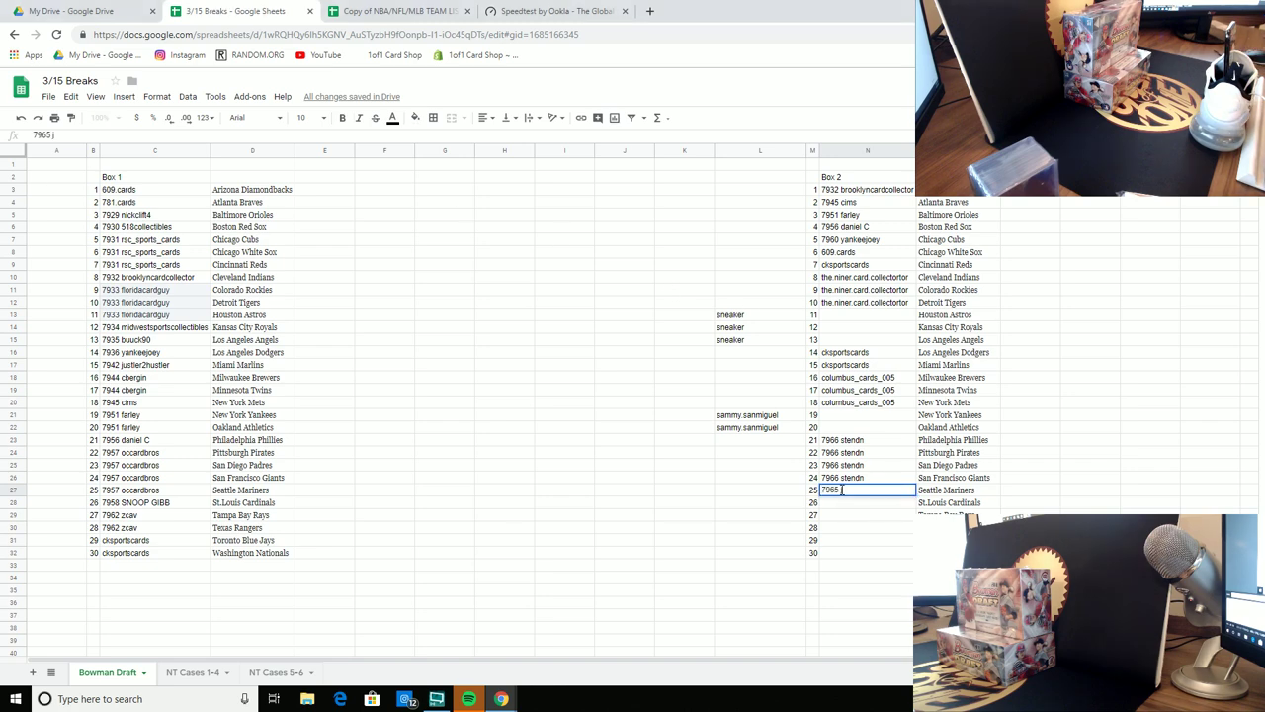
key(Return)
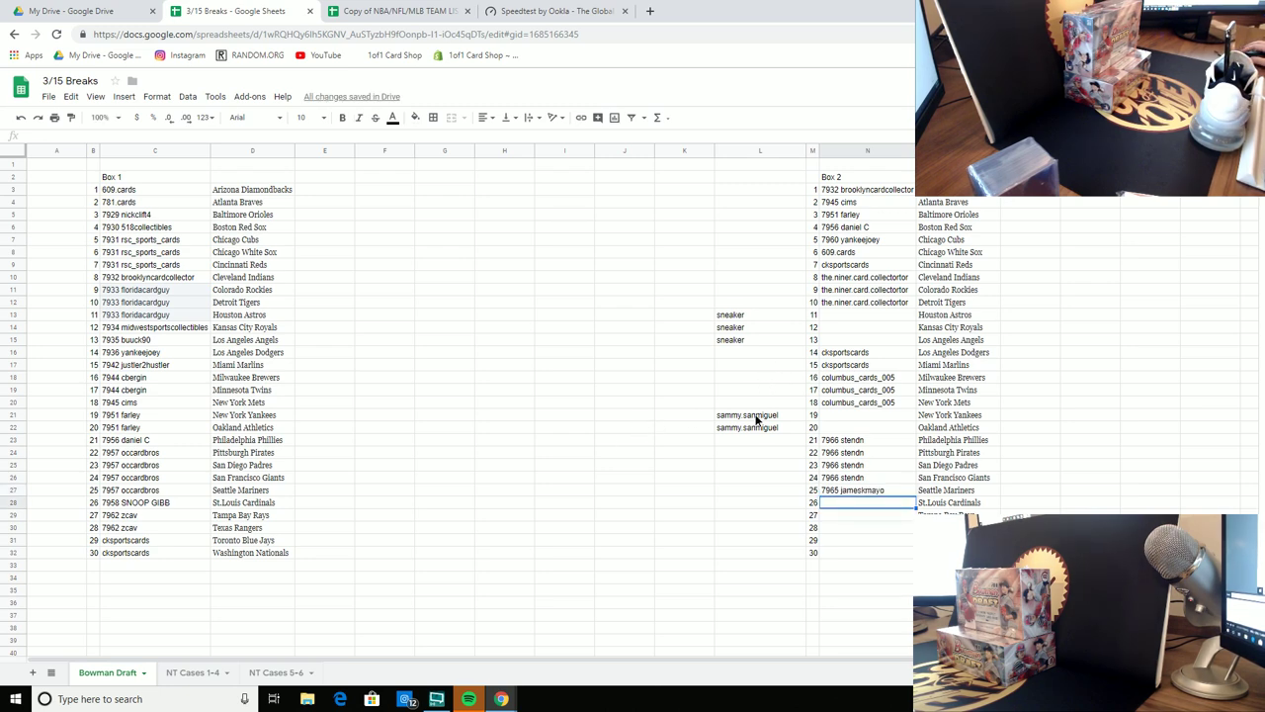
drag(757, 417, 757, 427)
drag(742, 316, 741, 341)
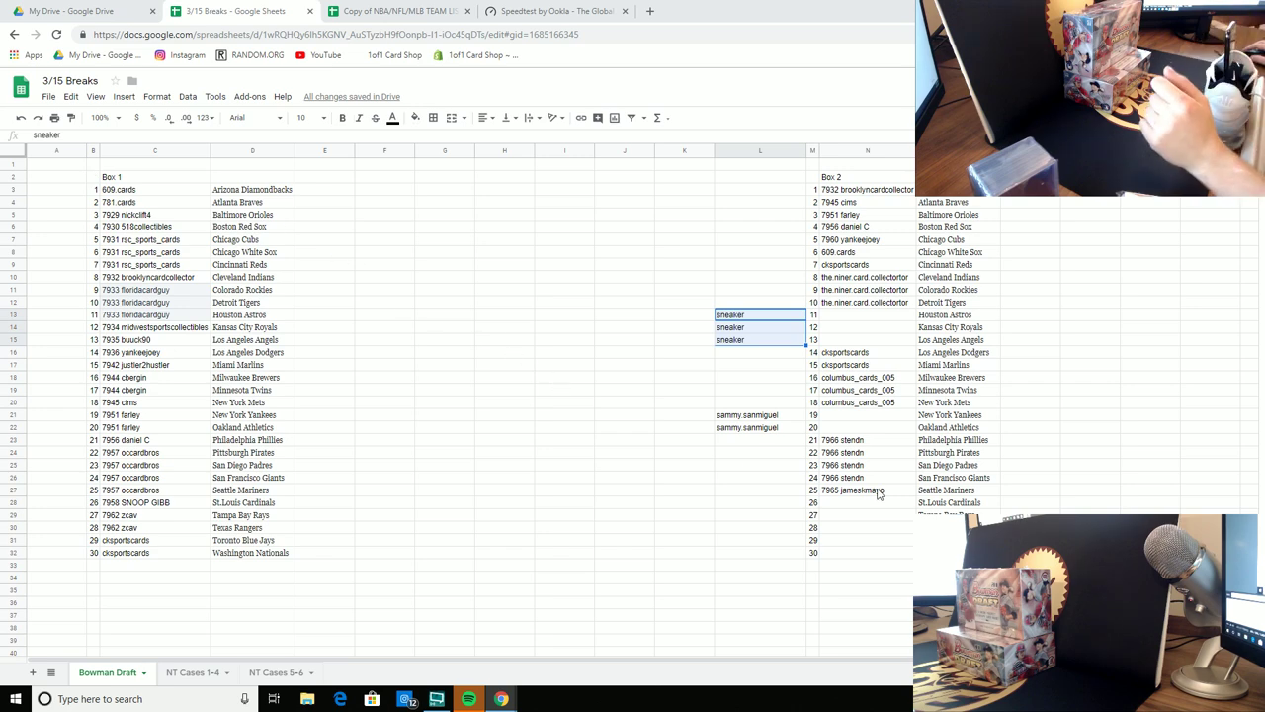
drag(870, 503, 866, 559)
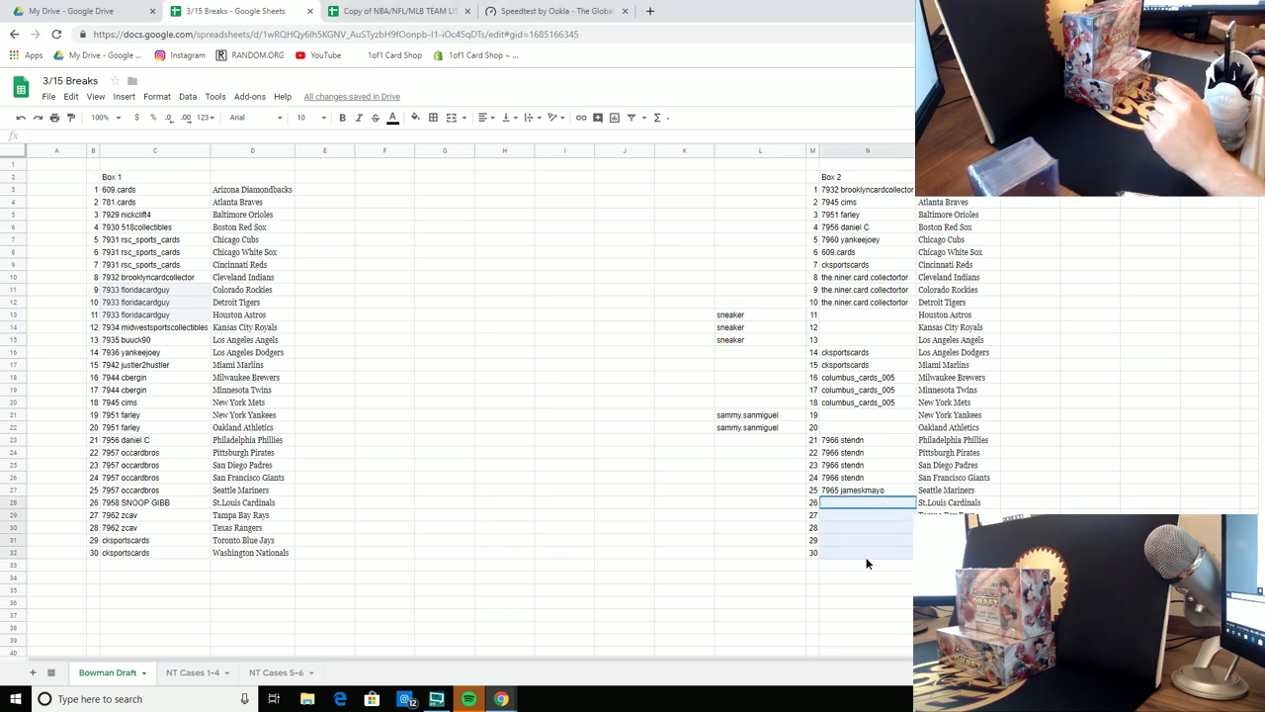
click(947, 504)
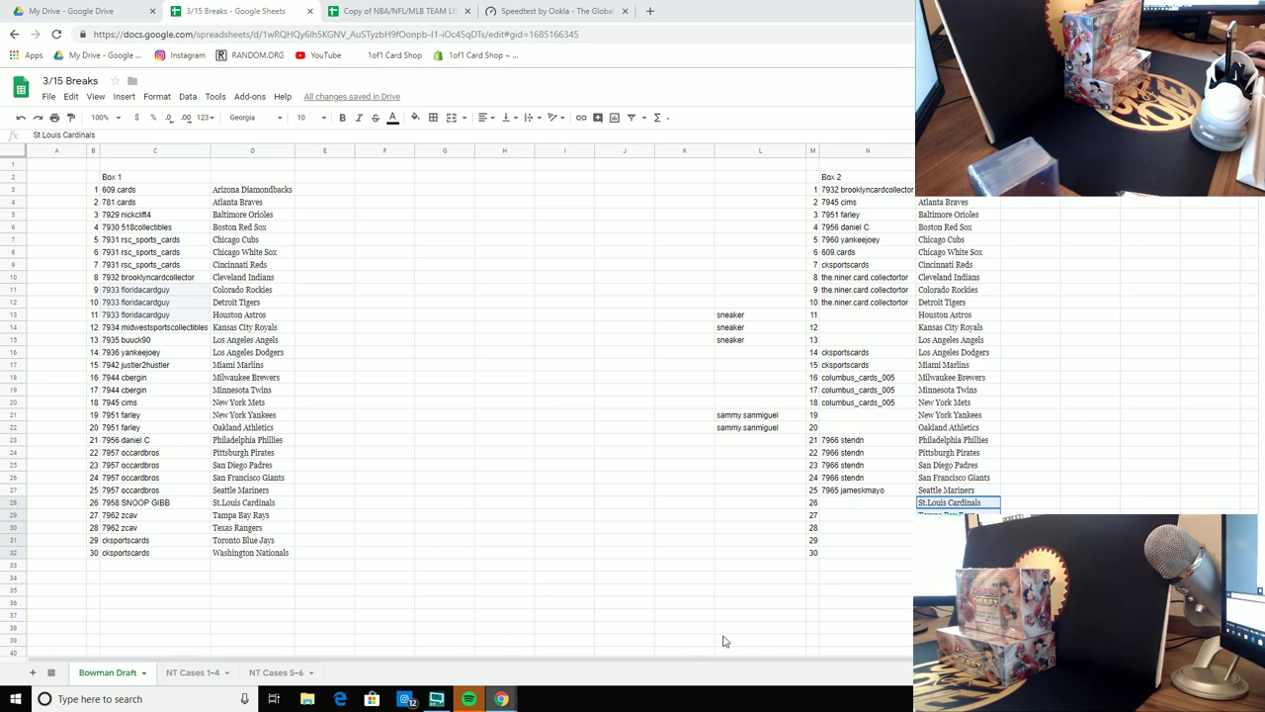
click(785, 505)
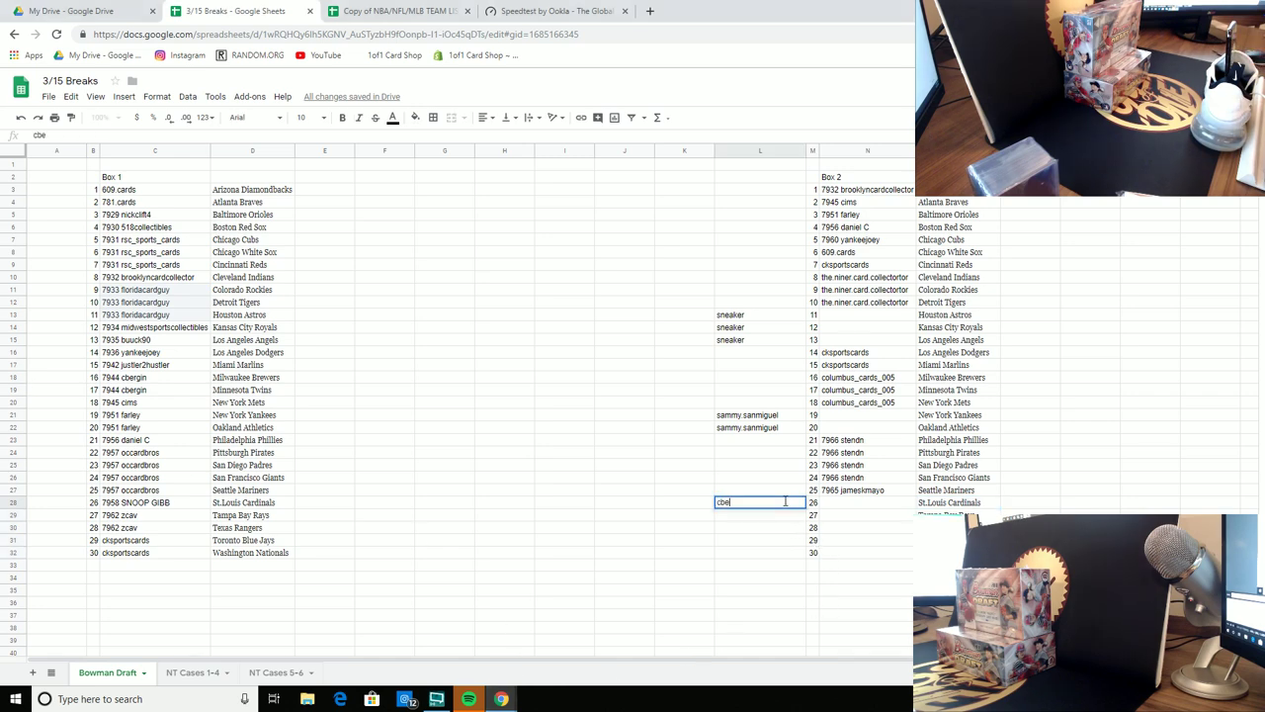
key(Down)
key(Down)
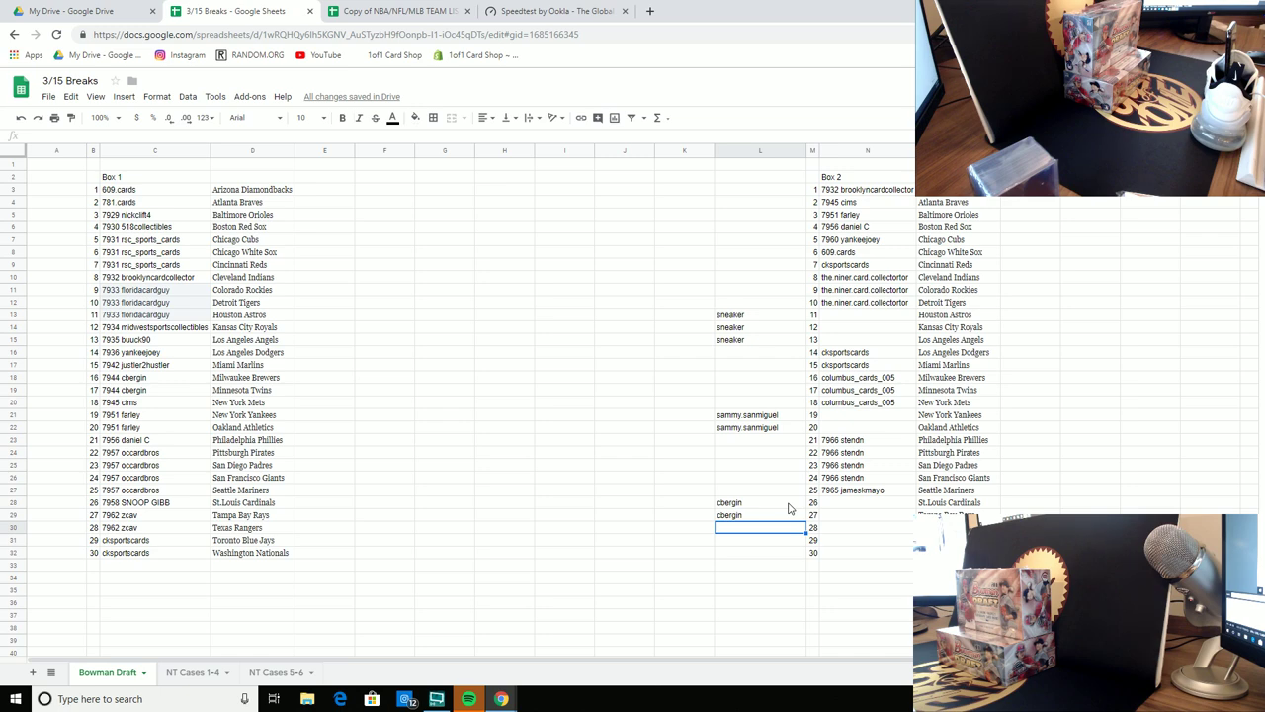
Step: Enter occardbros beside Box 2 slots 28, 29 and 30
text(occardbros)
key(Return)
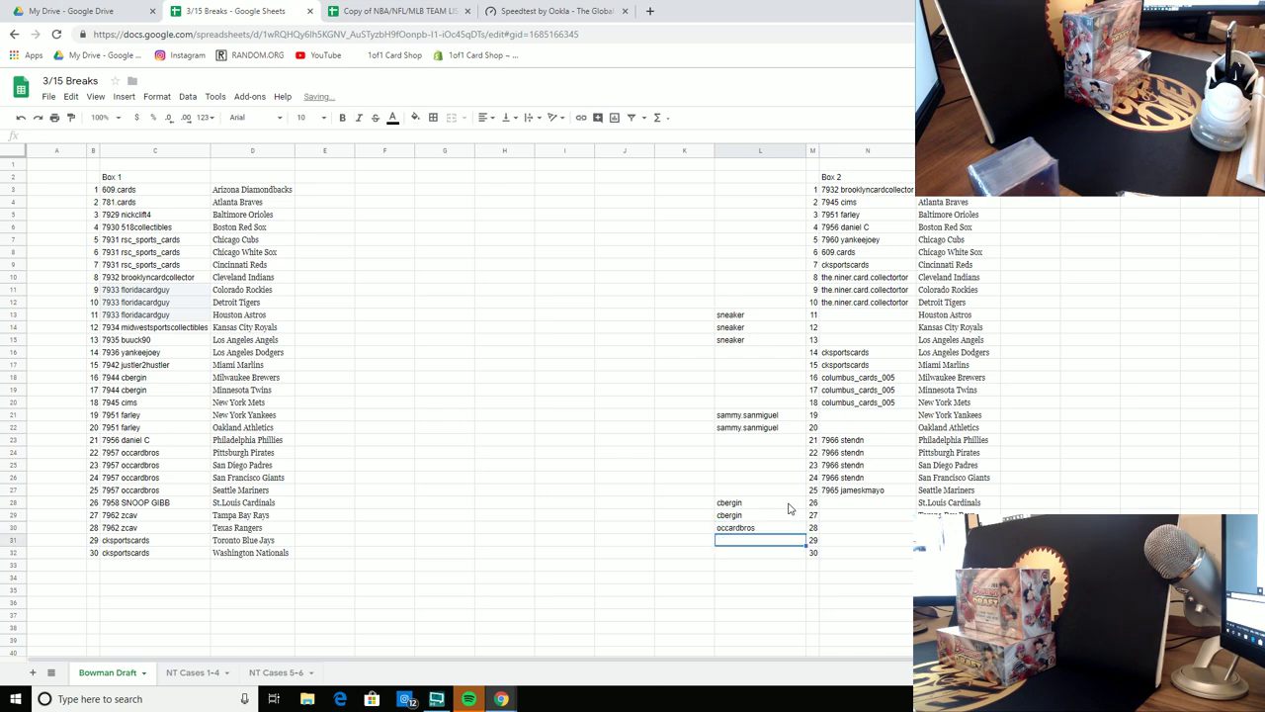
text(occardbros)
key(Return)
text(occardbros)
key(Return)
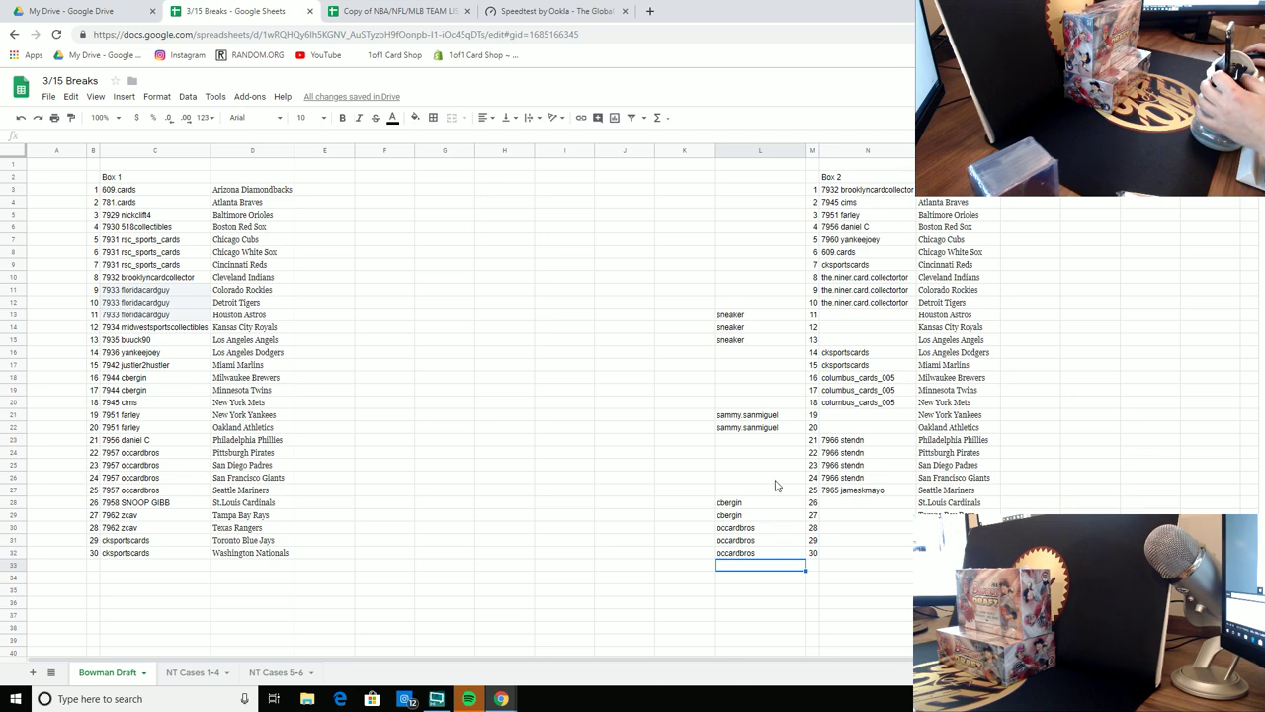
drag(776, 416, 777, 439)
drag(756, 316, 734, 356)
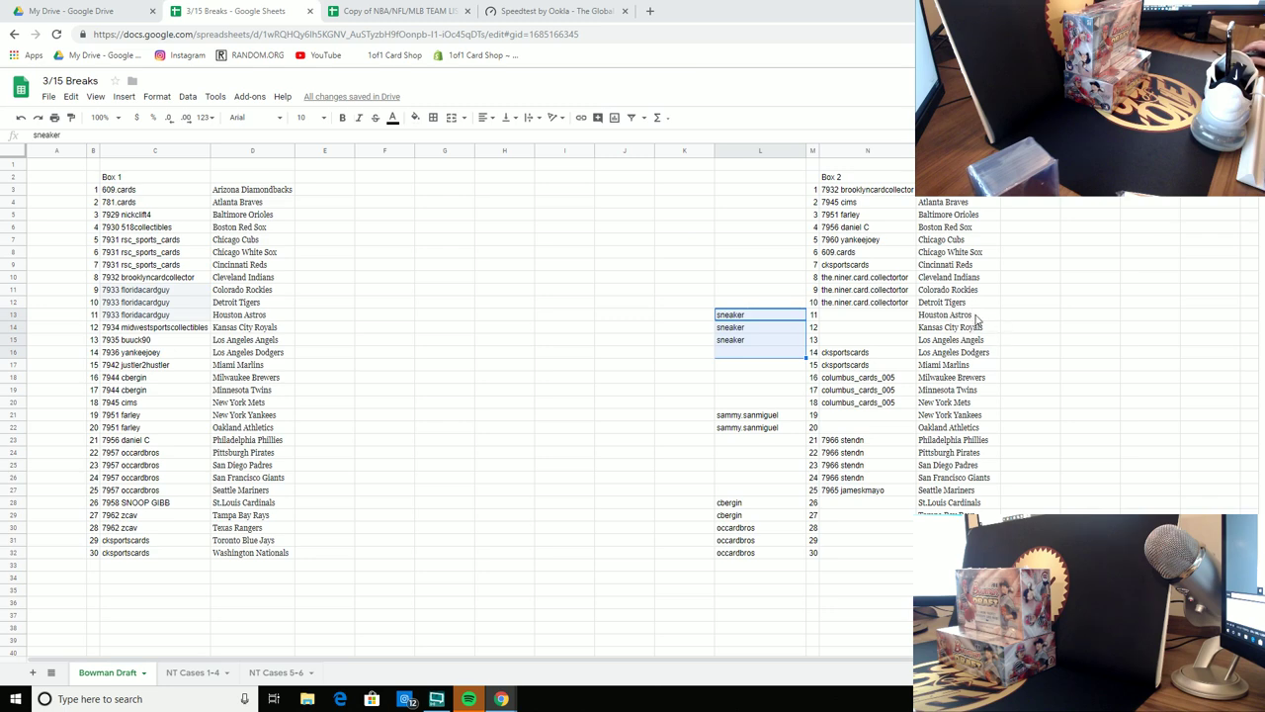
Step: Move the first copy of the new buyer's username from L21 into Box 2 slot 19
click(864, 392)
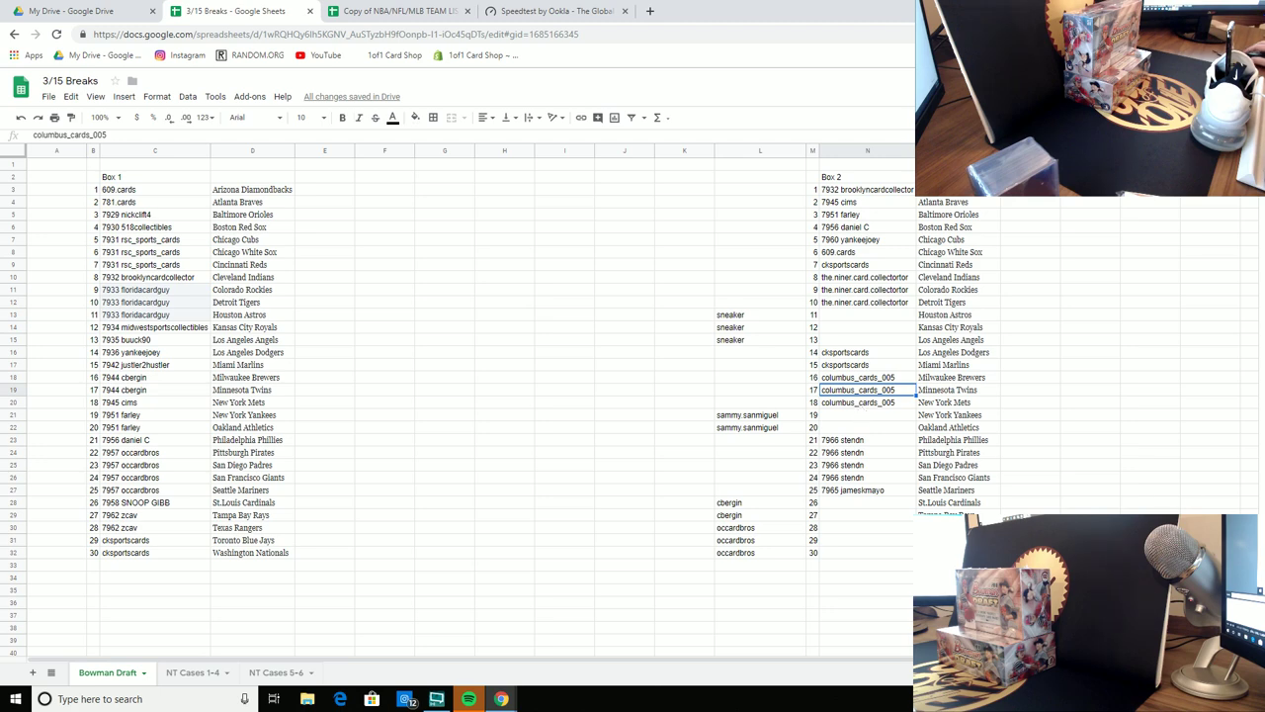
click(1226, 699)
click(546, 404)
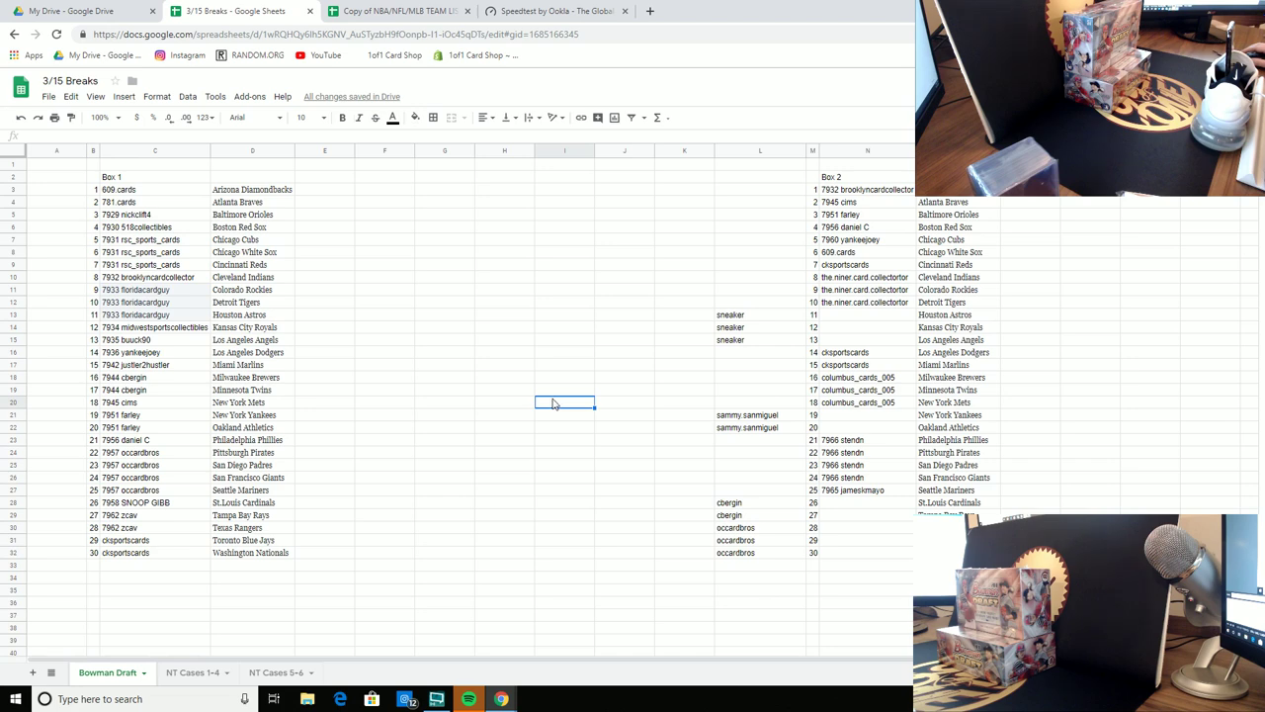
click(742, 417)
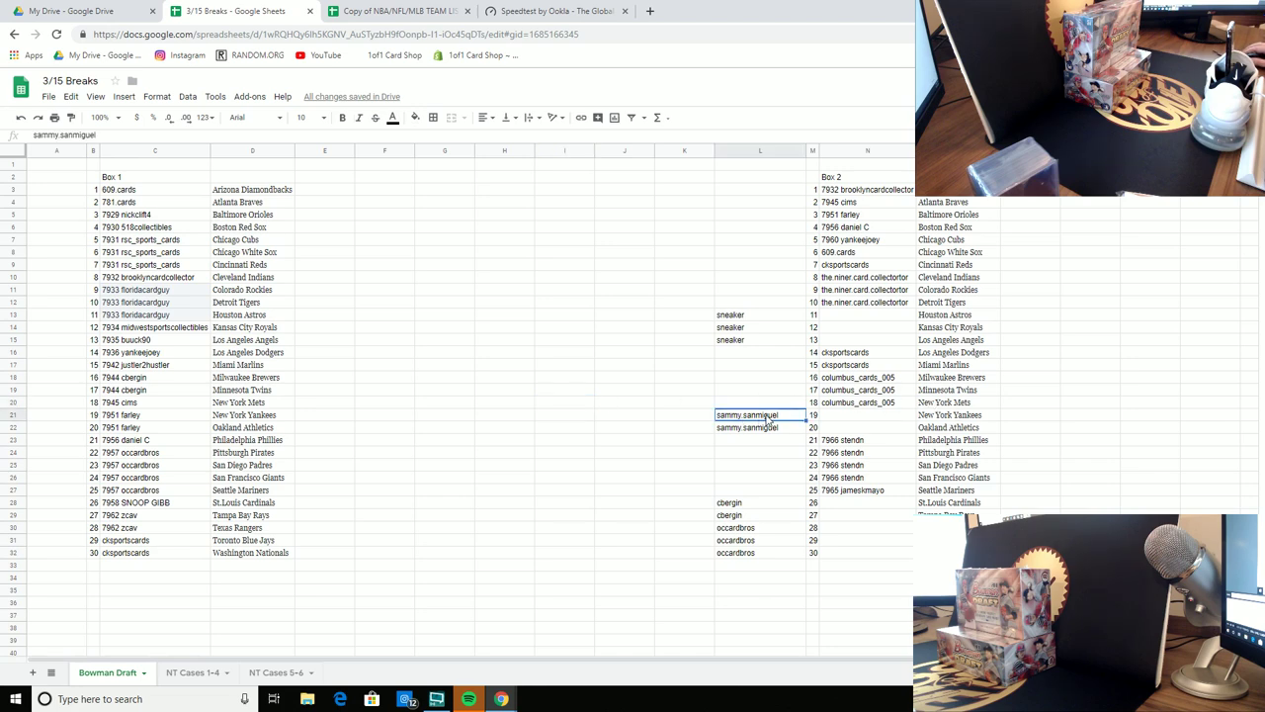
drag(807, 415, 840, 420)
click(748, 430)
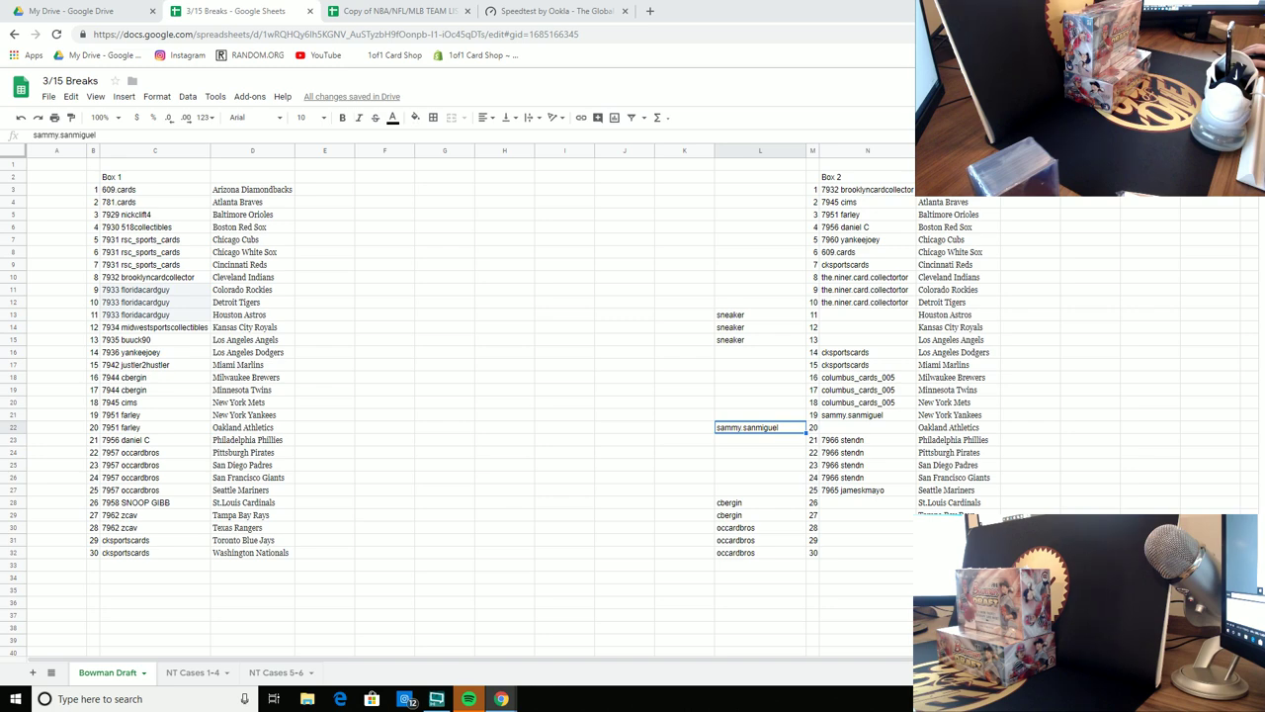
Step: Drag-select several cell ranges across the sheet
click(583, 464)
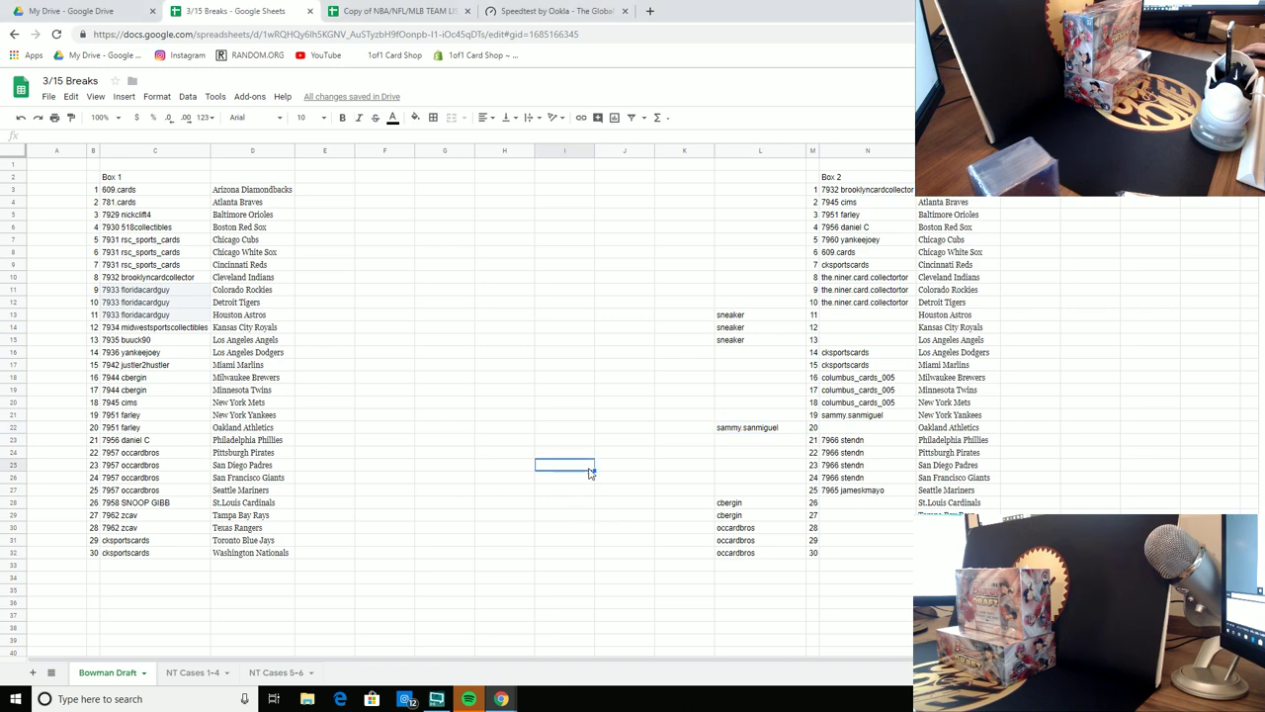
drag(358, 191, 571, 278)
drag(573, 358, 509, 203)
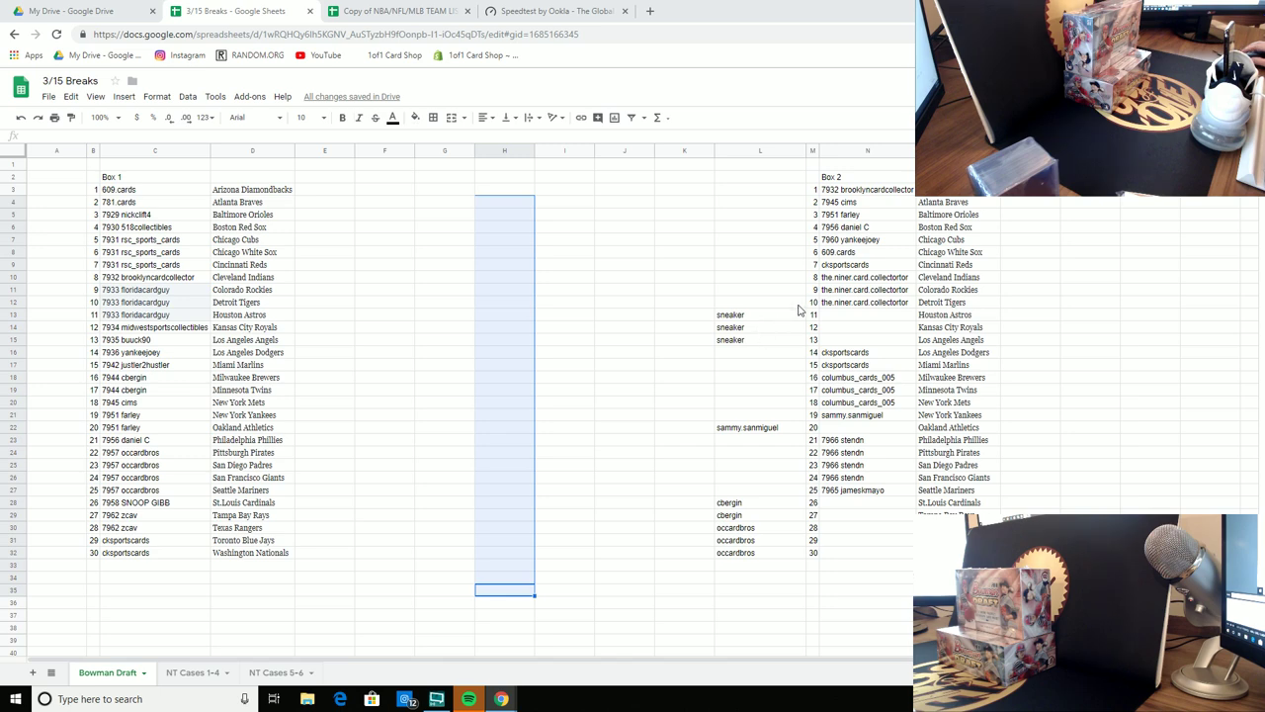
click(495, 195)
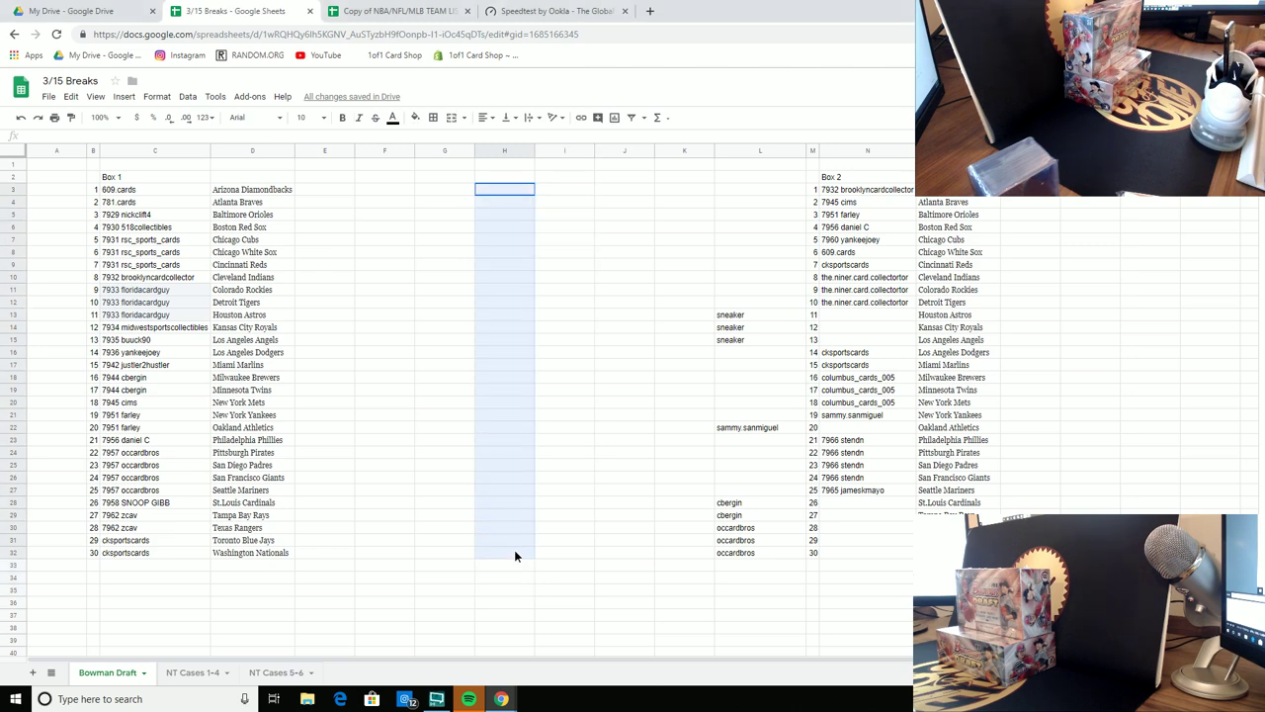
drag(511, 554, 494, 188)
click(492, 189)
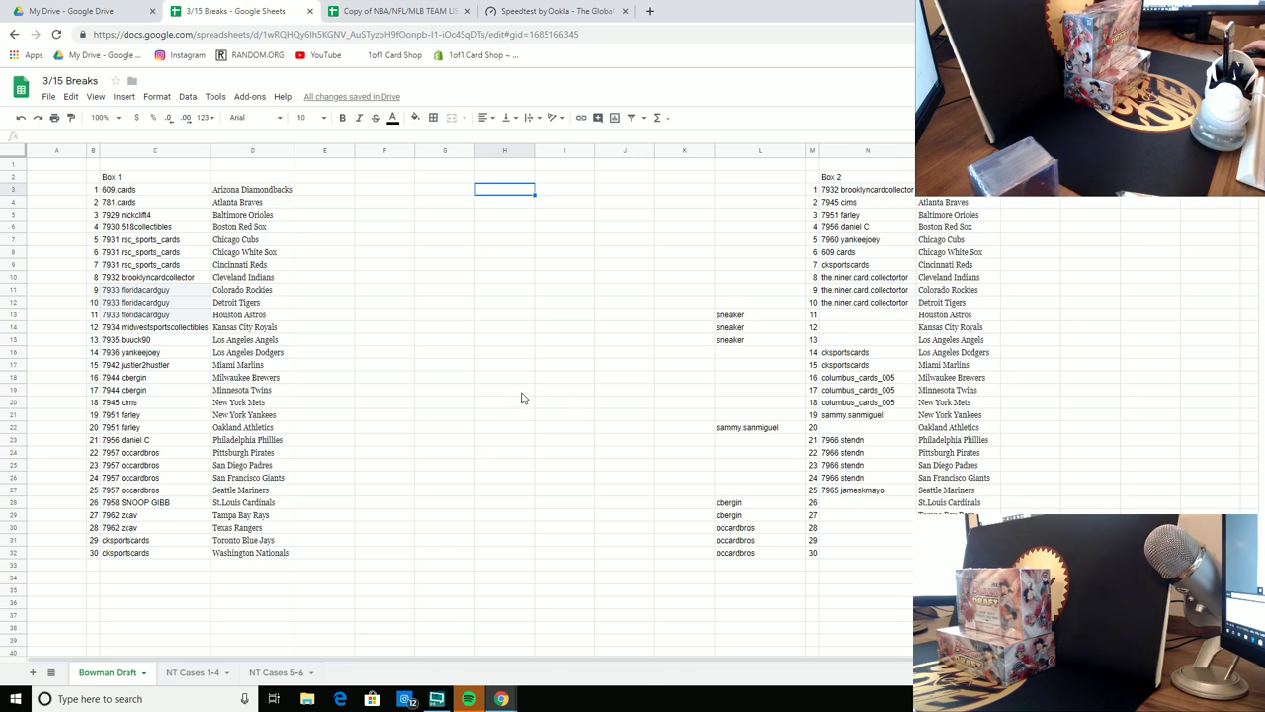
drag(495, 559, 476, 200)
click(499, 558)
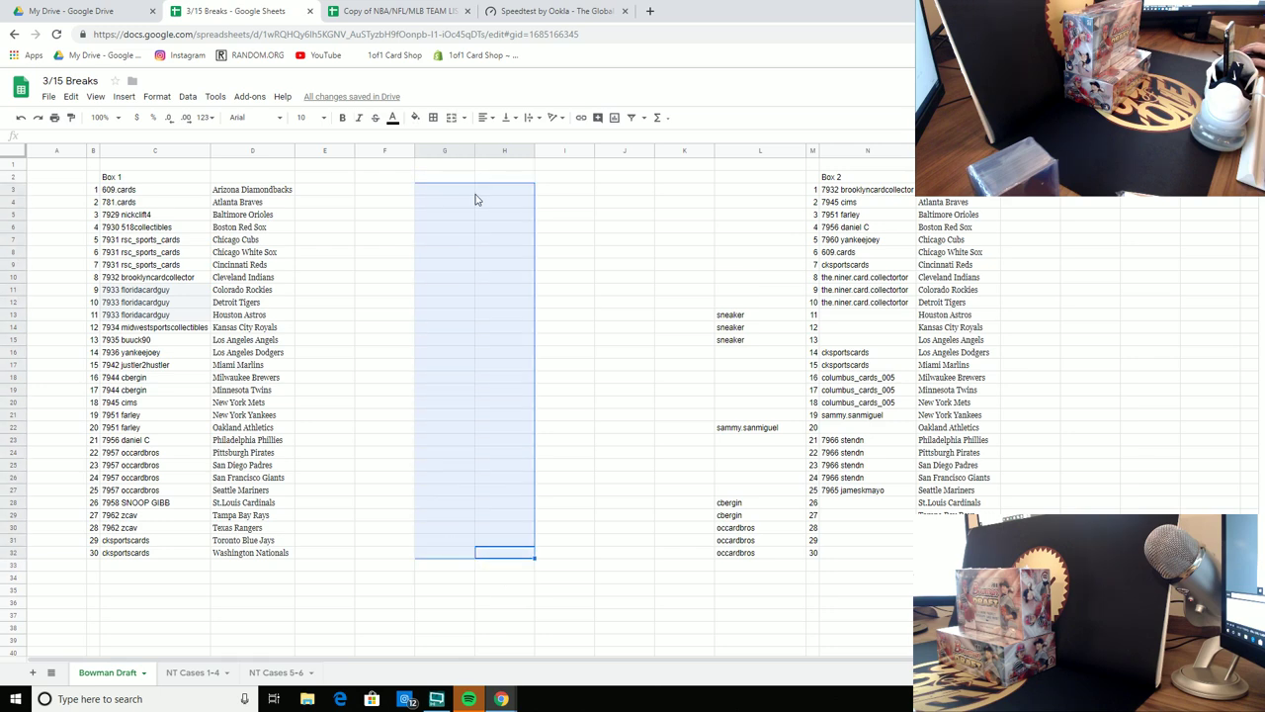
click(755, 429)
drag(806, 433, 806, 433)
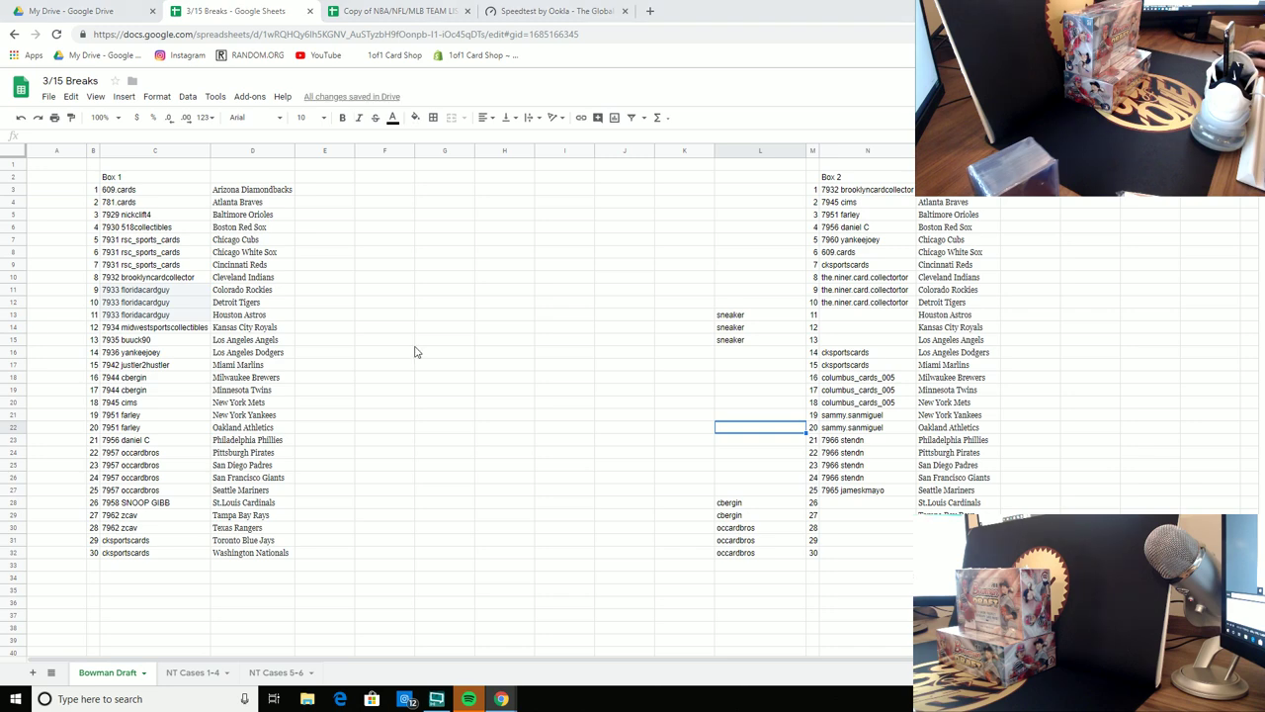
drag(749, 516, 867, 504)
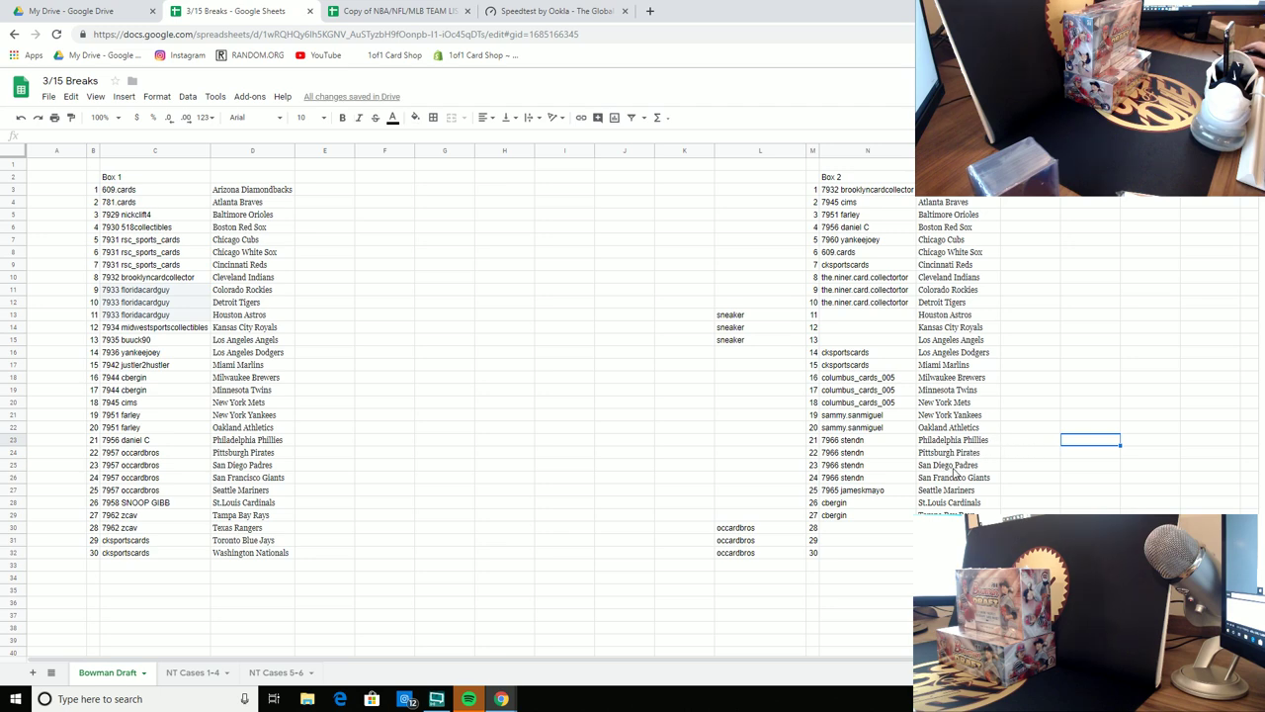
click(1028, 477)
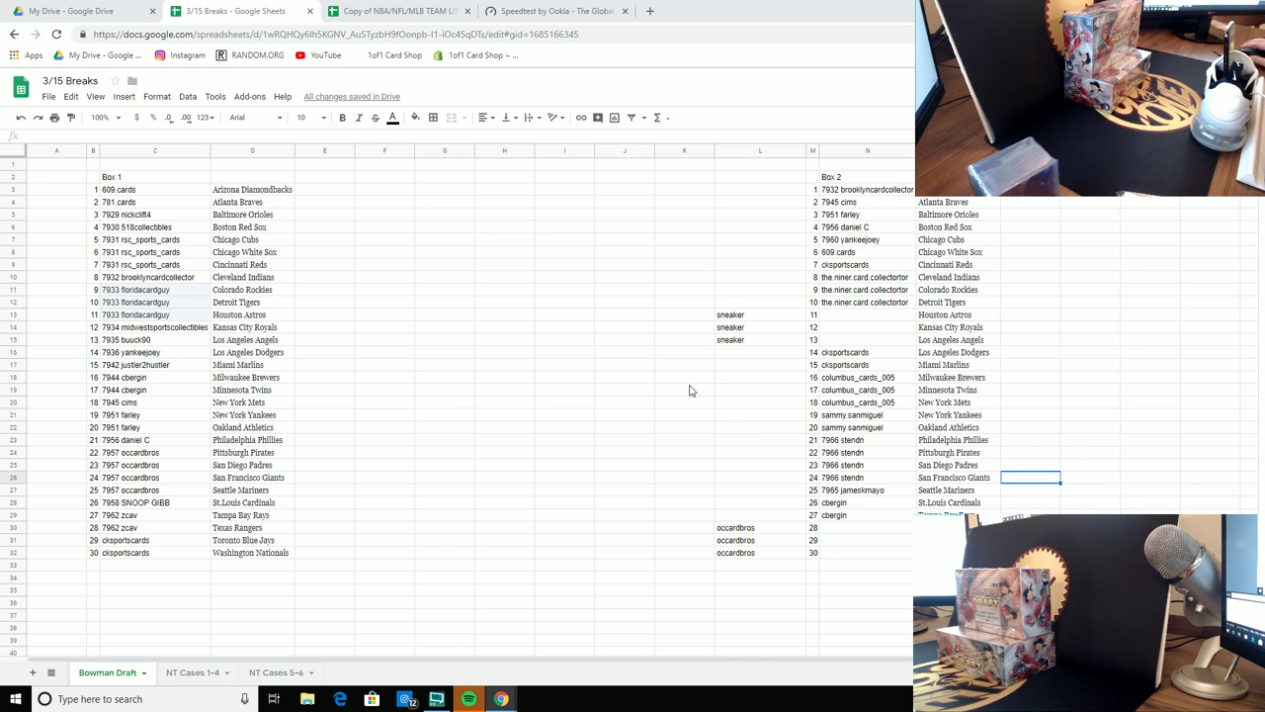
drag(730, 315, 731, 341)
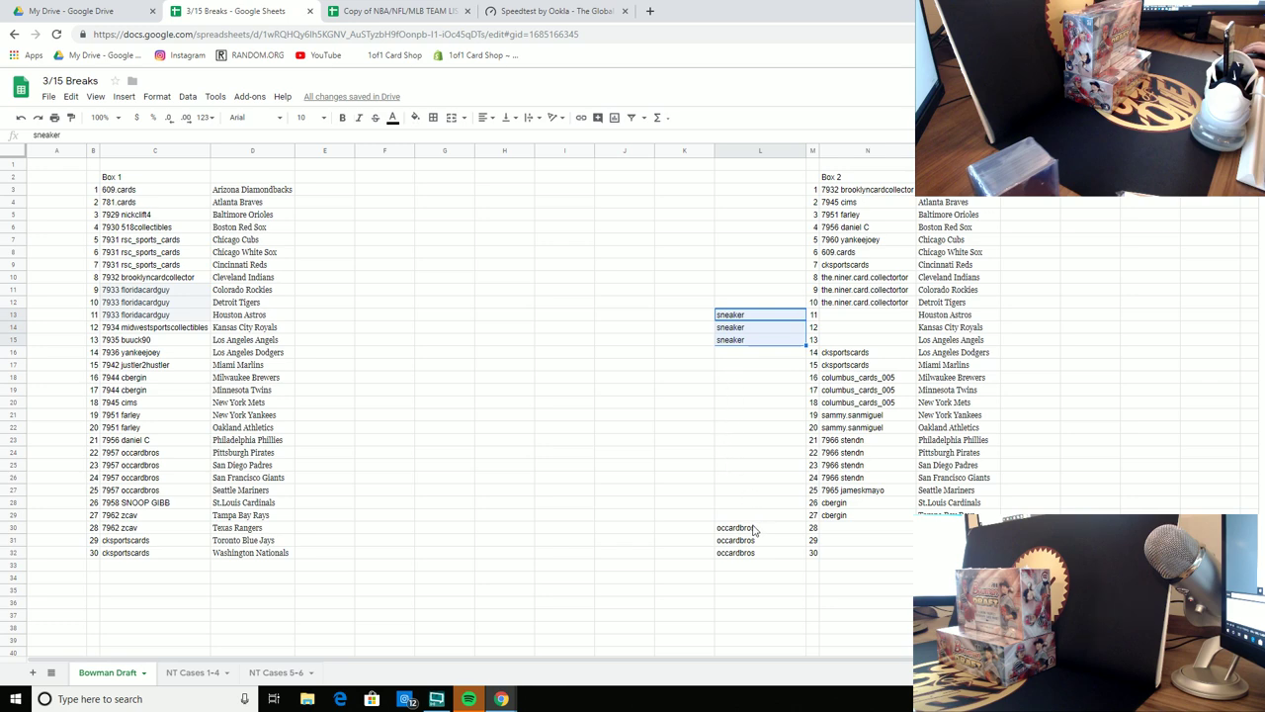
drag(754, 529, 749, 556)
click(1099, 380)
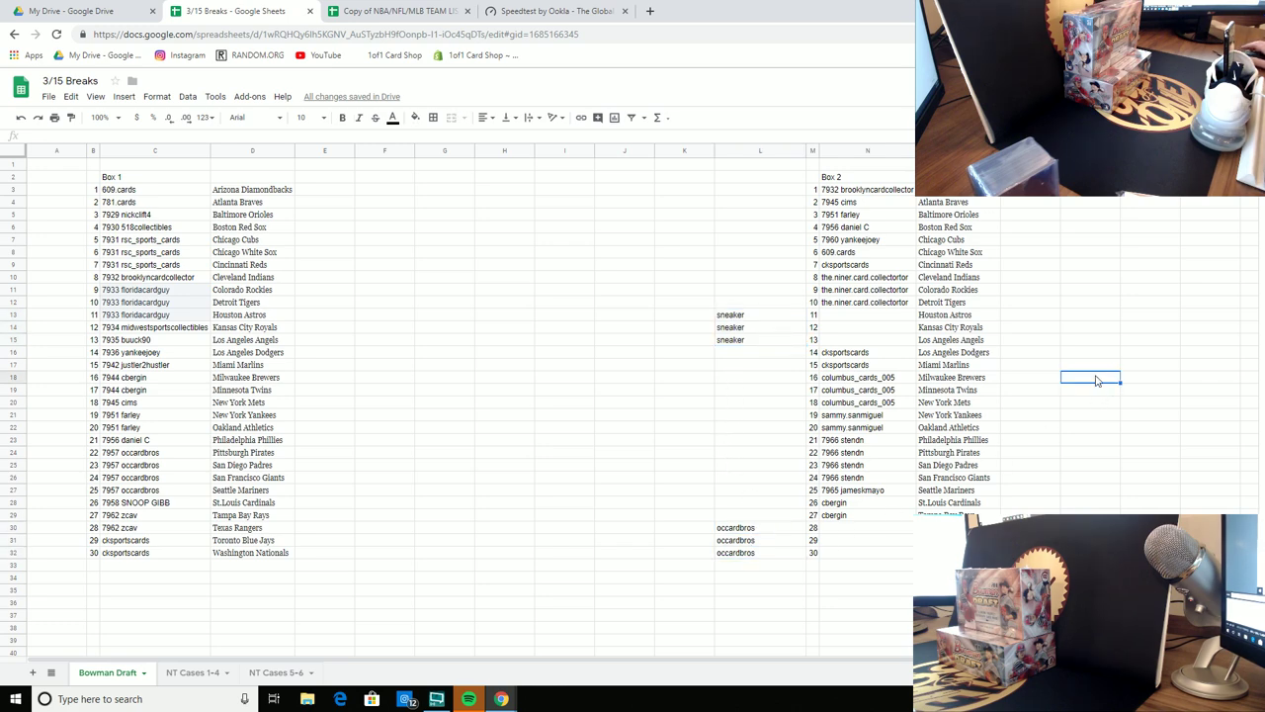
mouse_move(723, 314)
mouse_down()
mouse_move(734, 341)
mouse_move(692, 305)
mouse_move(689, 346)
mouse_up()
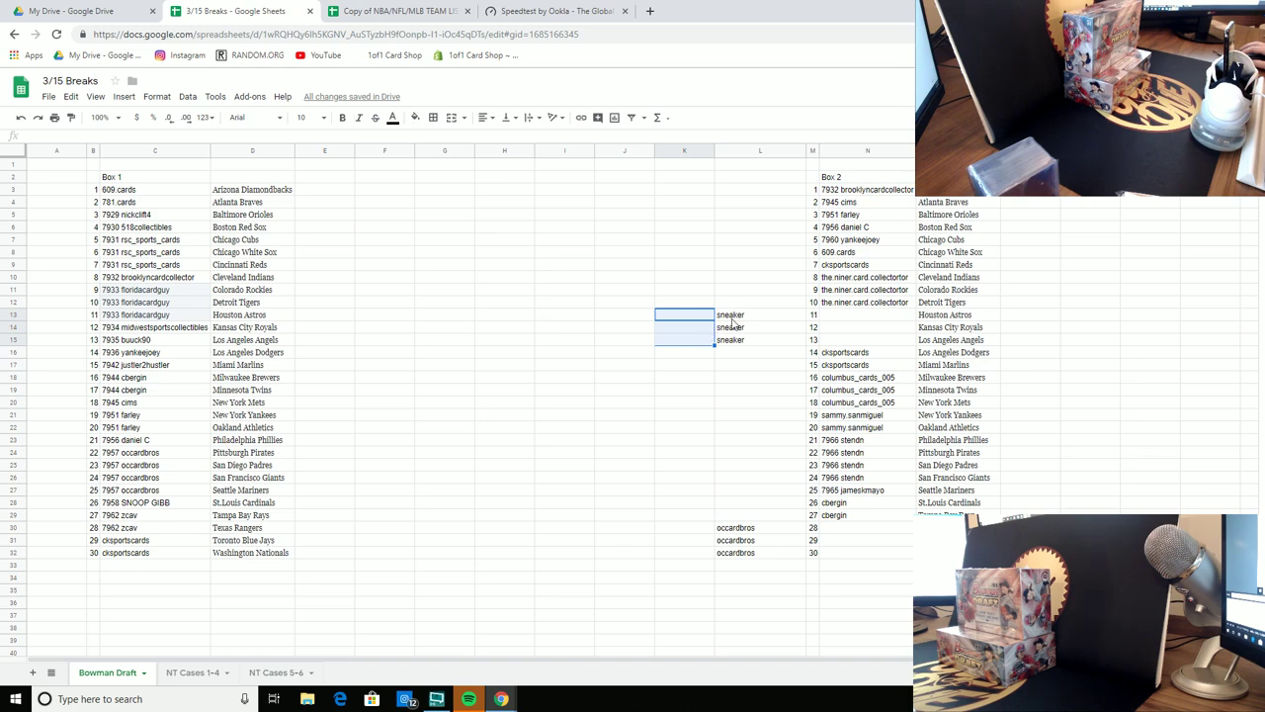
drag(733, 319, 734, 340)
mouse_move(762, 527)
mouse_down()
mouse_move(759, 560)
mouse_move(757, 529)
mouse_move(707, 530)
mouse_move(735, 555)
mouse_move(737, 531)
mouse_up()
click(758, 551)
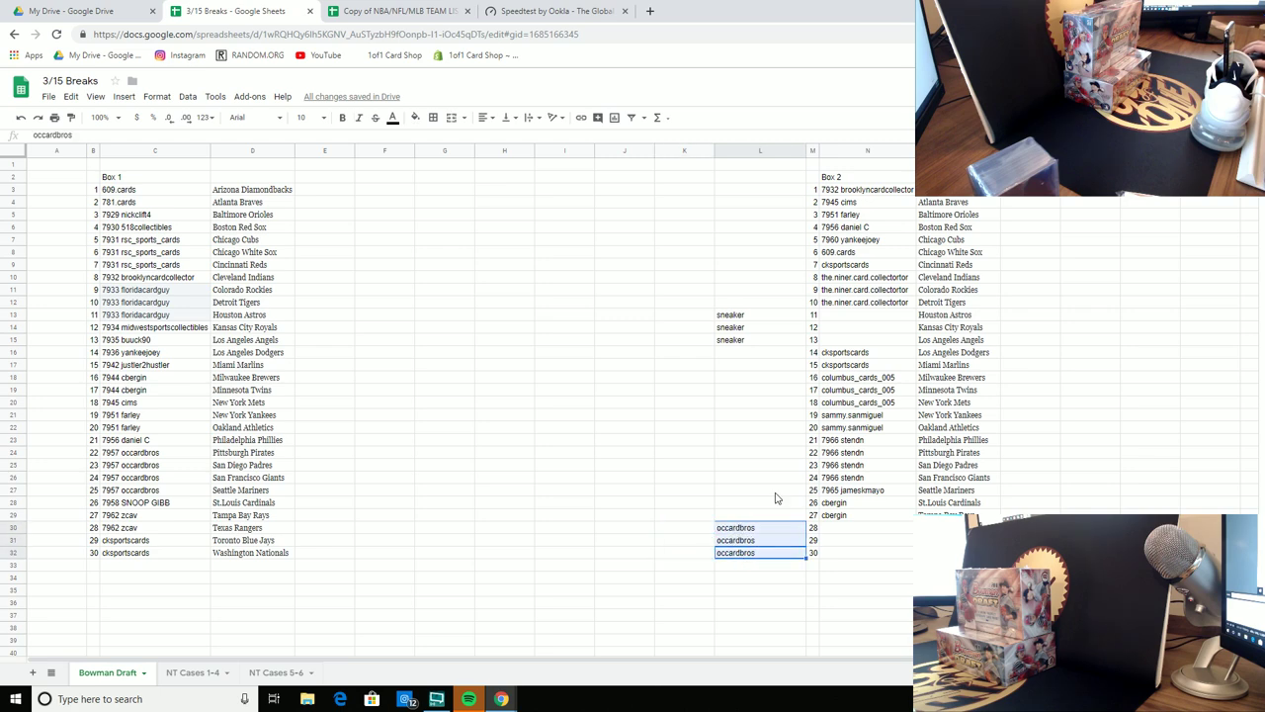
click(652, 480)
Step: Move the three leftover occardbros entries from column L into Box 2 slots 28–30
drag(748, 315, 726, 353)
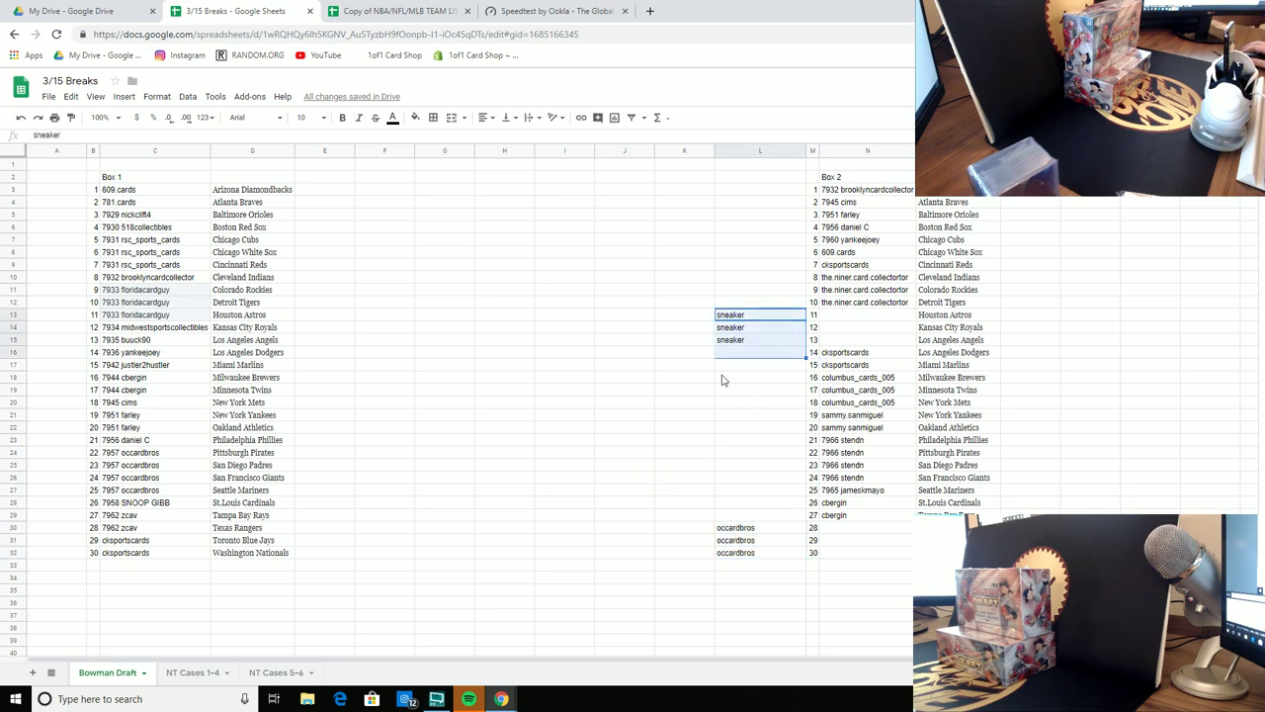
click(684, 464)
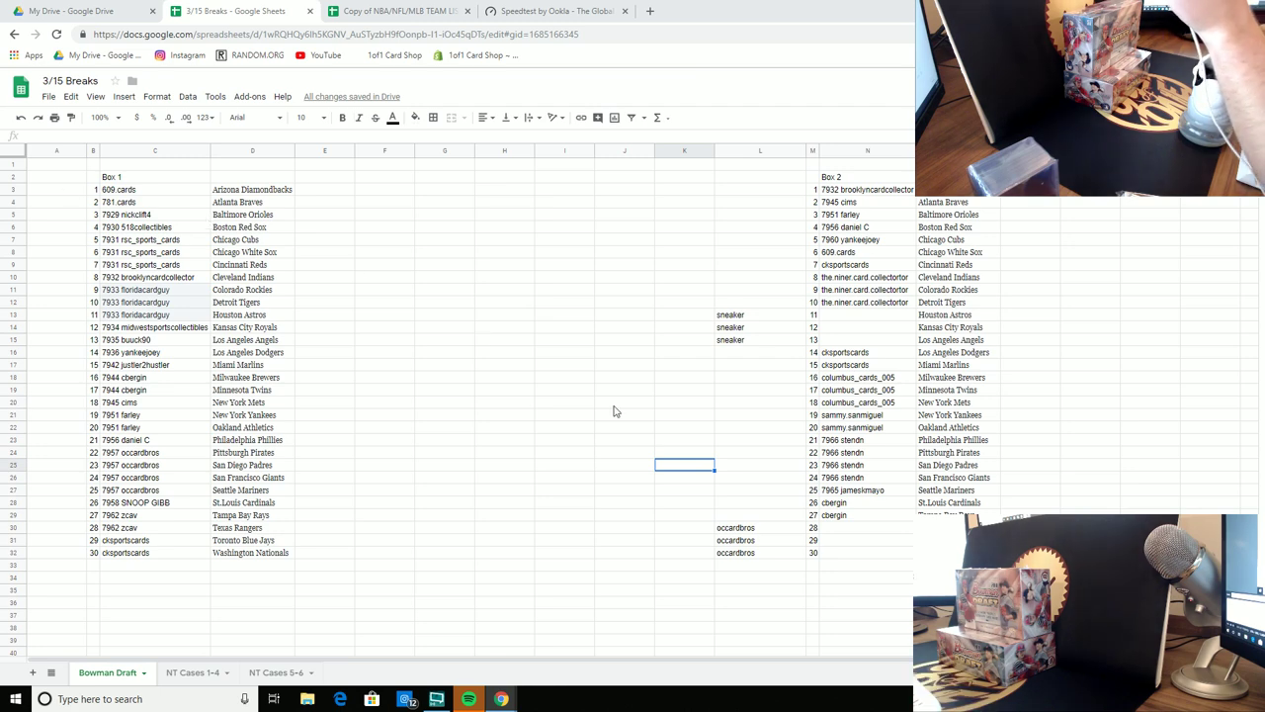
drag(749, 534, 839, 560)
click(834, 591)
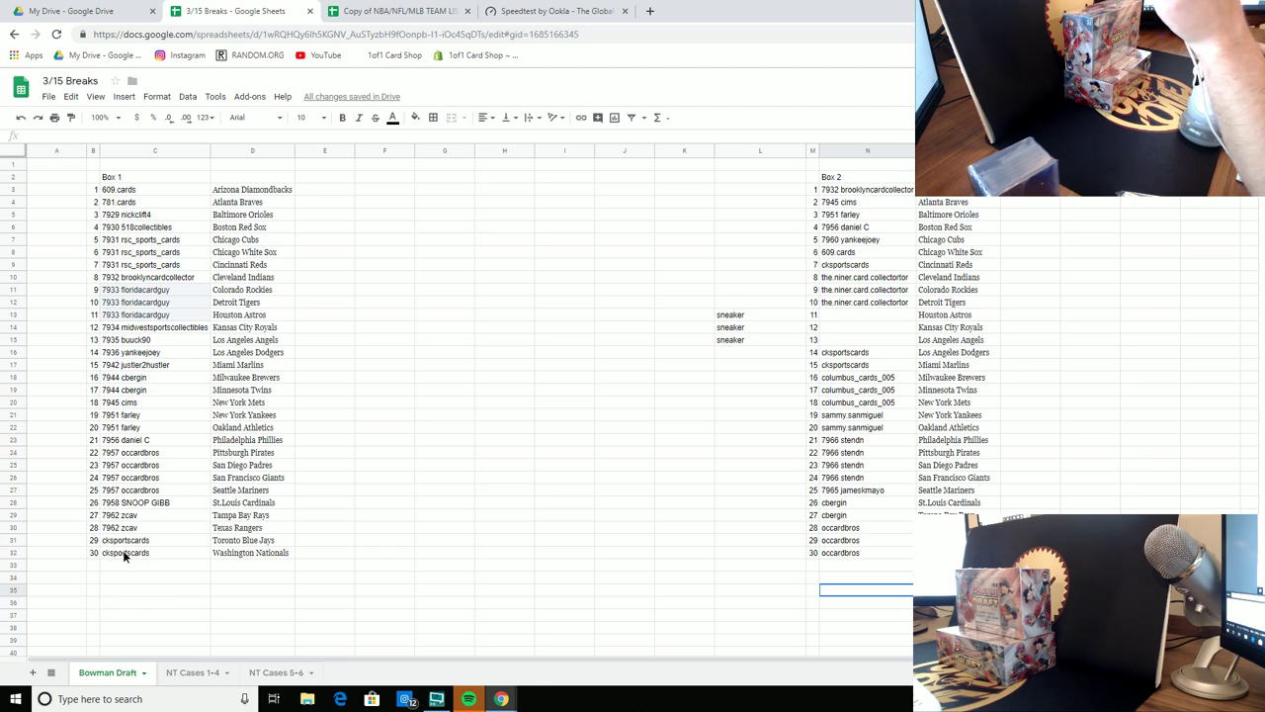
Step: Copy Box 1's thirty usernames in C3:C32
drag(125, 556, 138, 187)
right_click(137, 188)
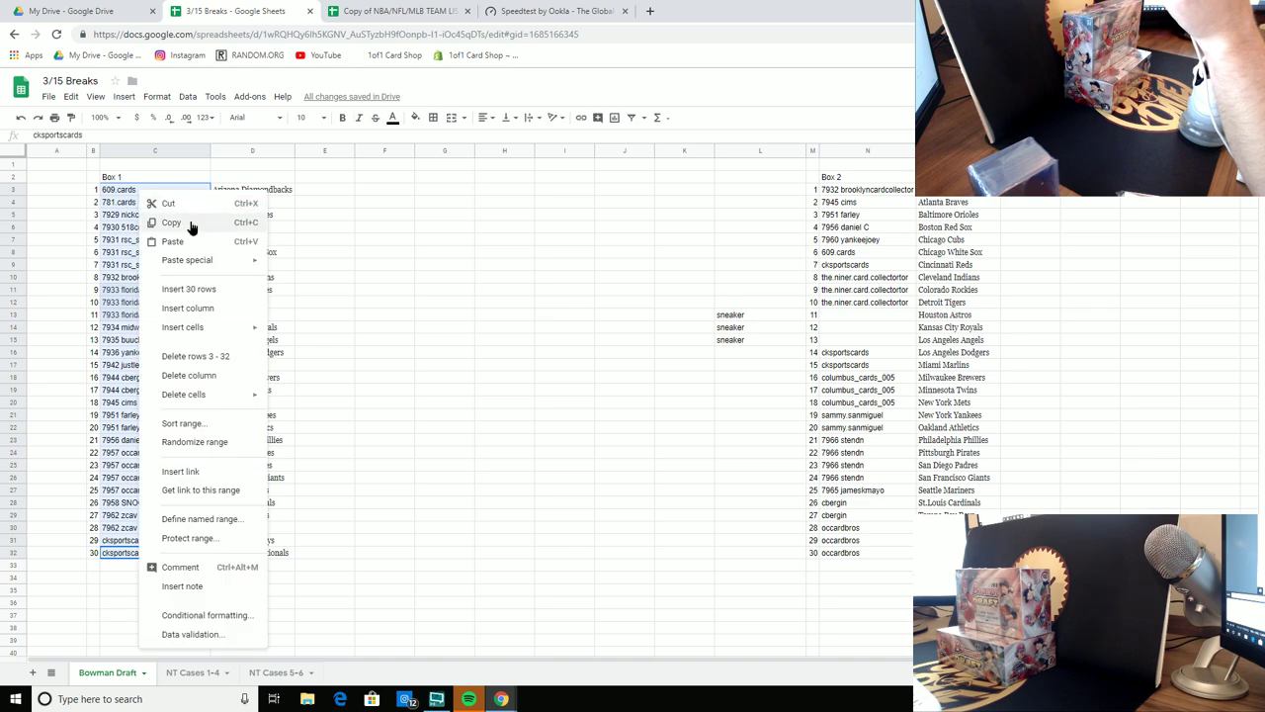
click(172, 223)
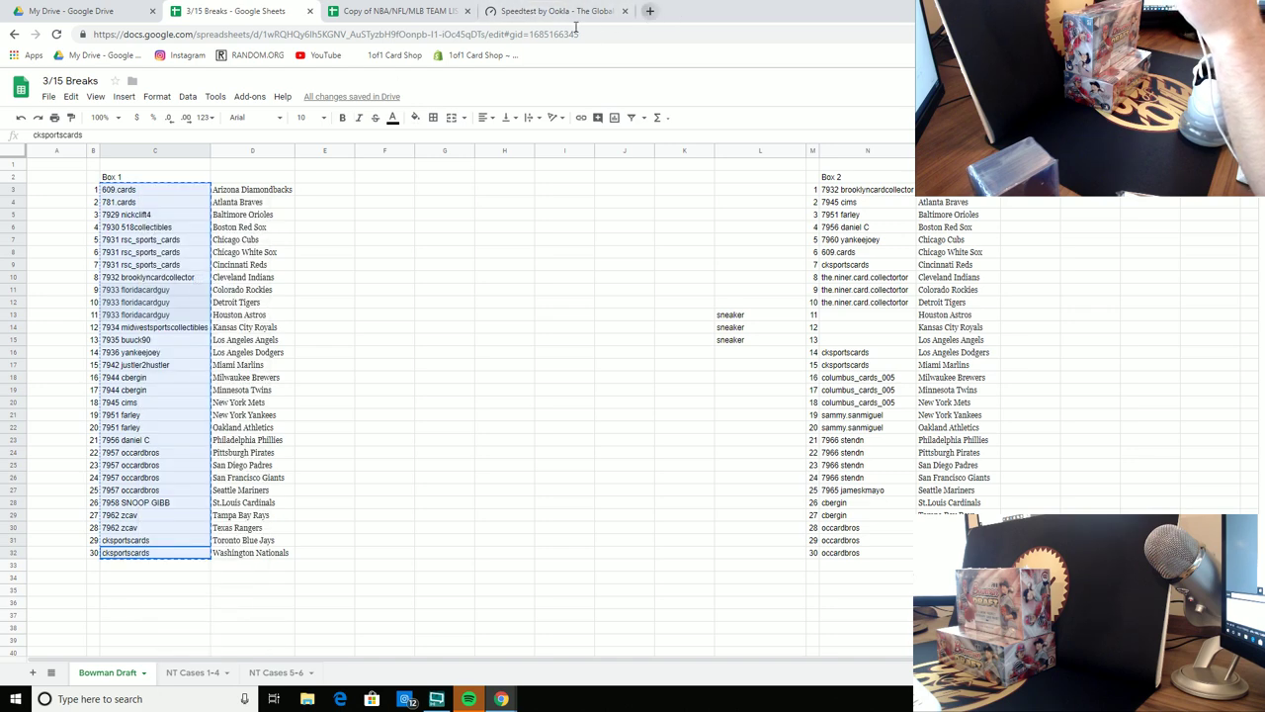
Step: Open RANDOM.ORG in a new browser tab placed beside the sheet
click(650, 11)
click(222, 55)
drag(649, 10, 396, 12)
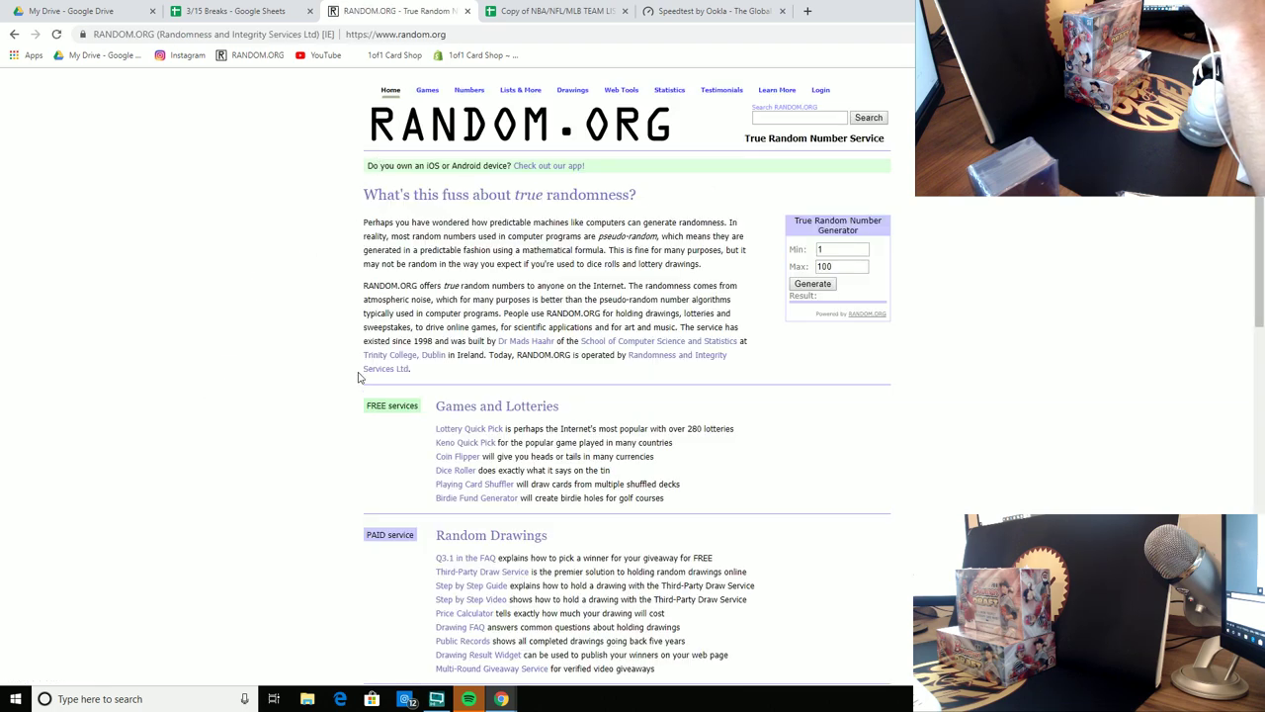
Step: Paste the usernames into RANDOM.ORG's List Randomizer and shuffle them repeatedly
click(524, 104)
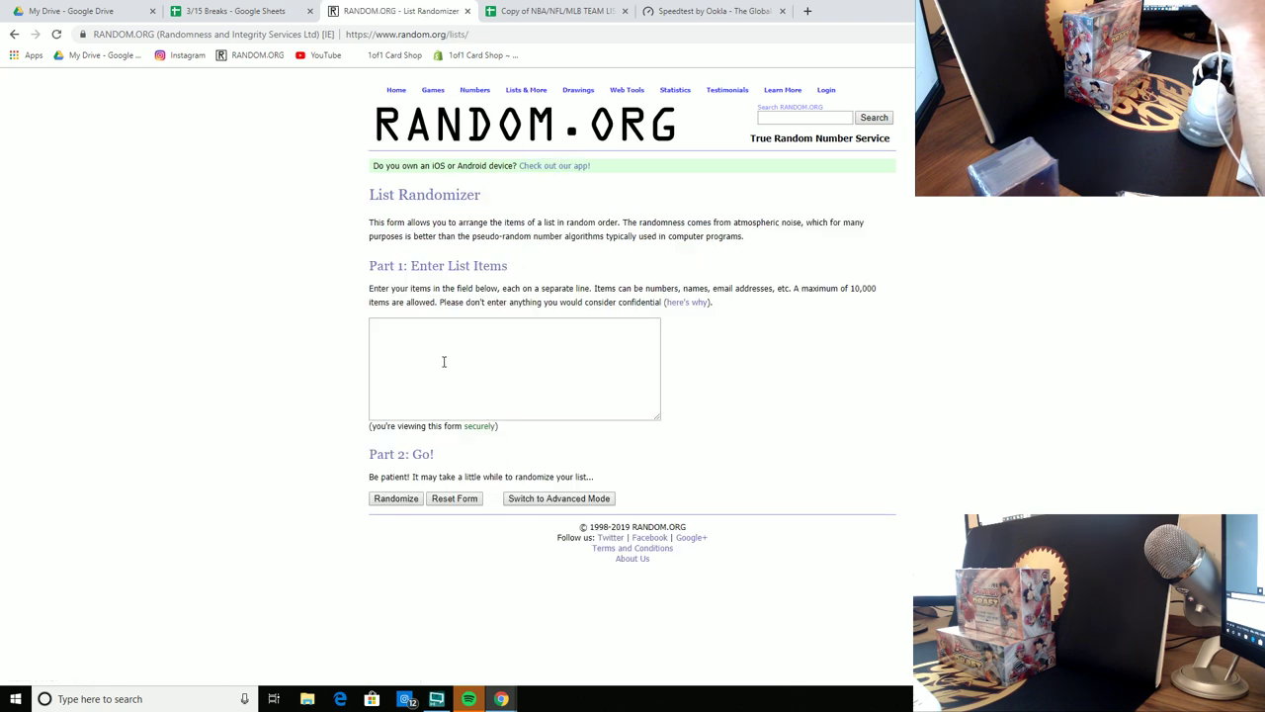
right_click(443, 364)
click(475, 468)
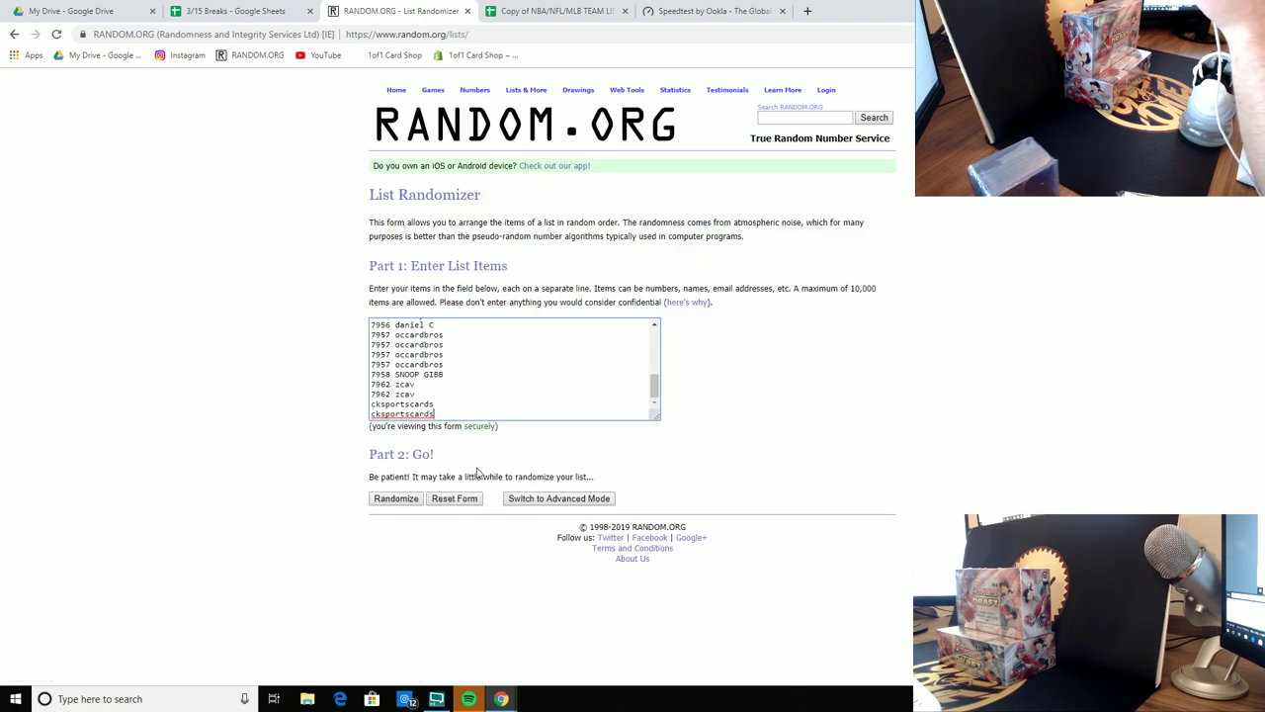
click(396, 499)
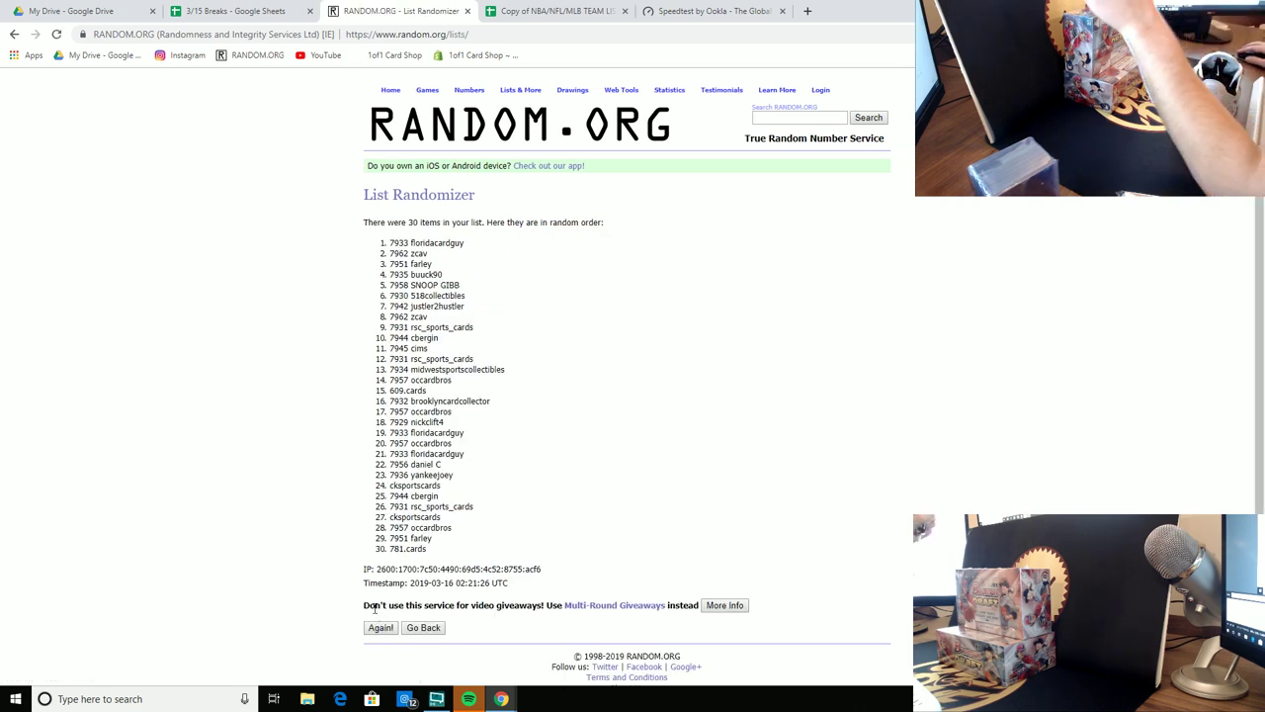
click(380, 628)
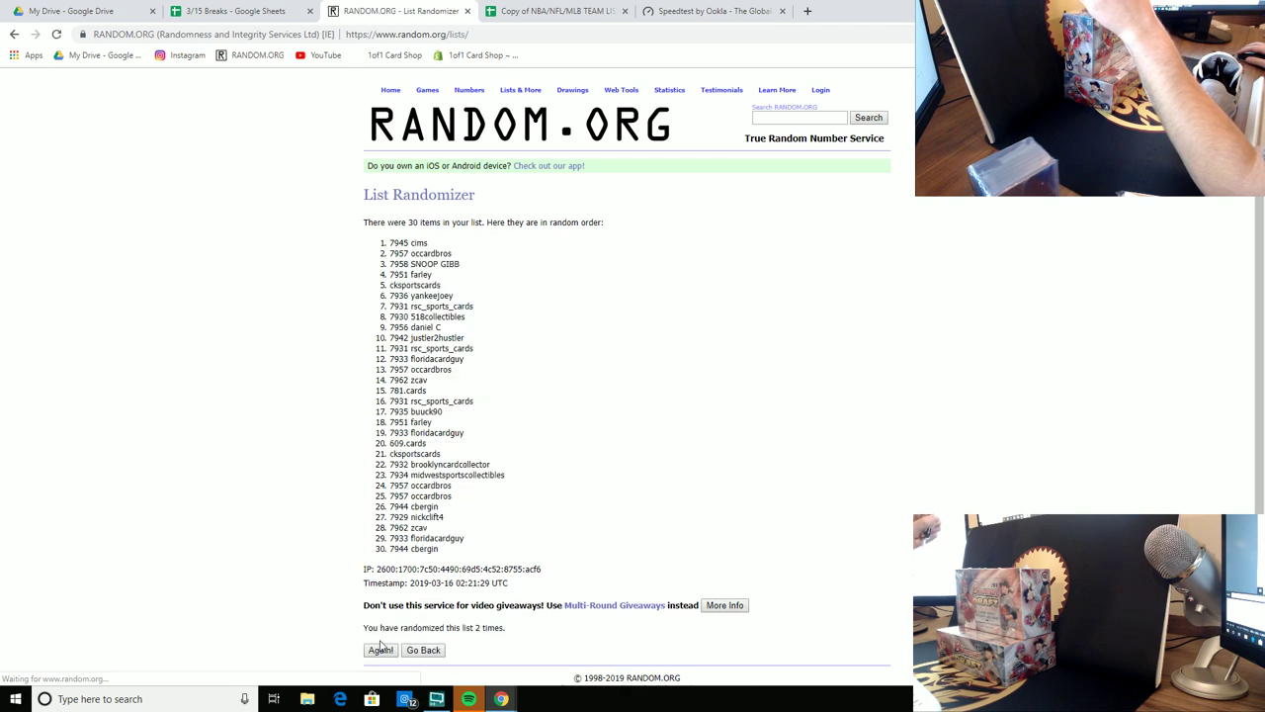
click(380, 650)
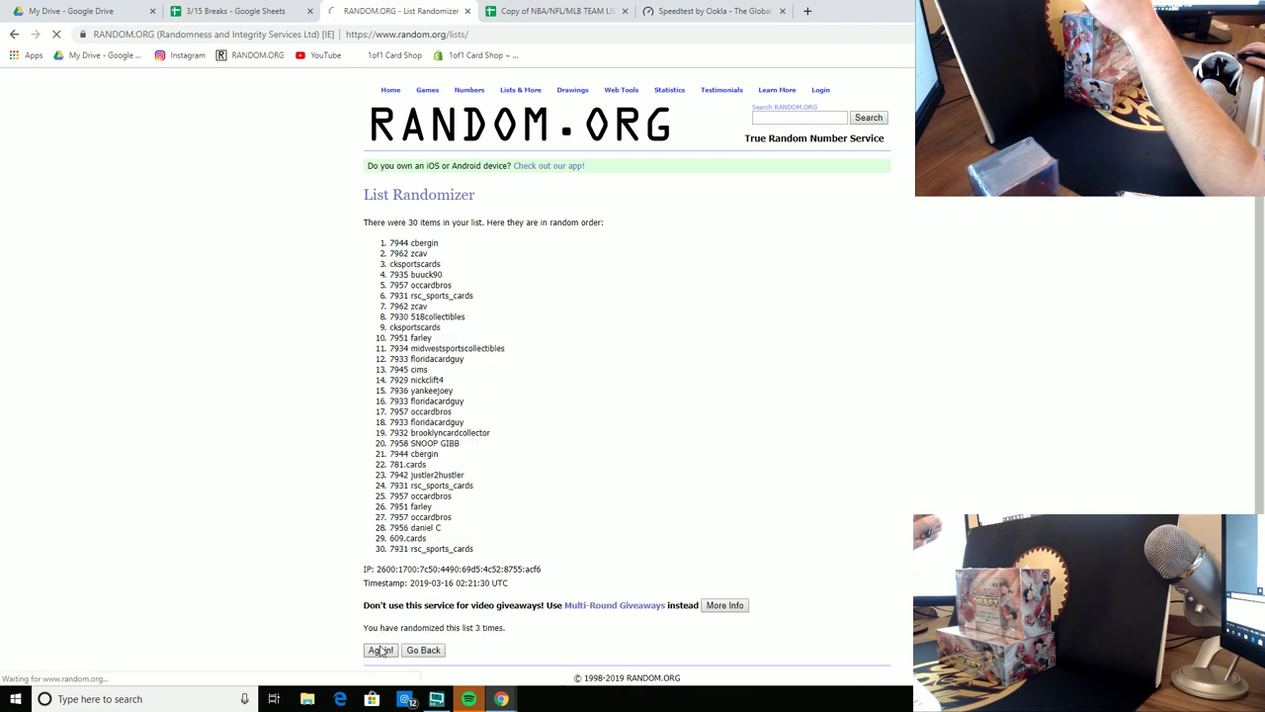
click(380, 650)
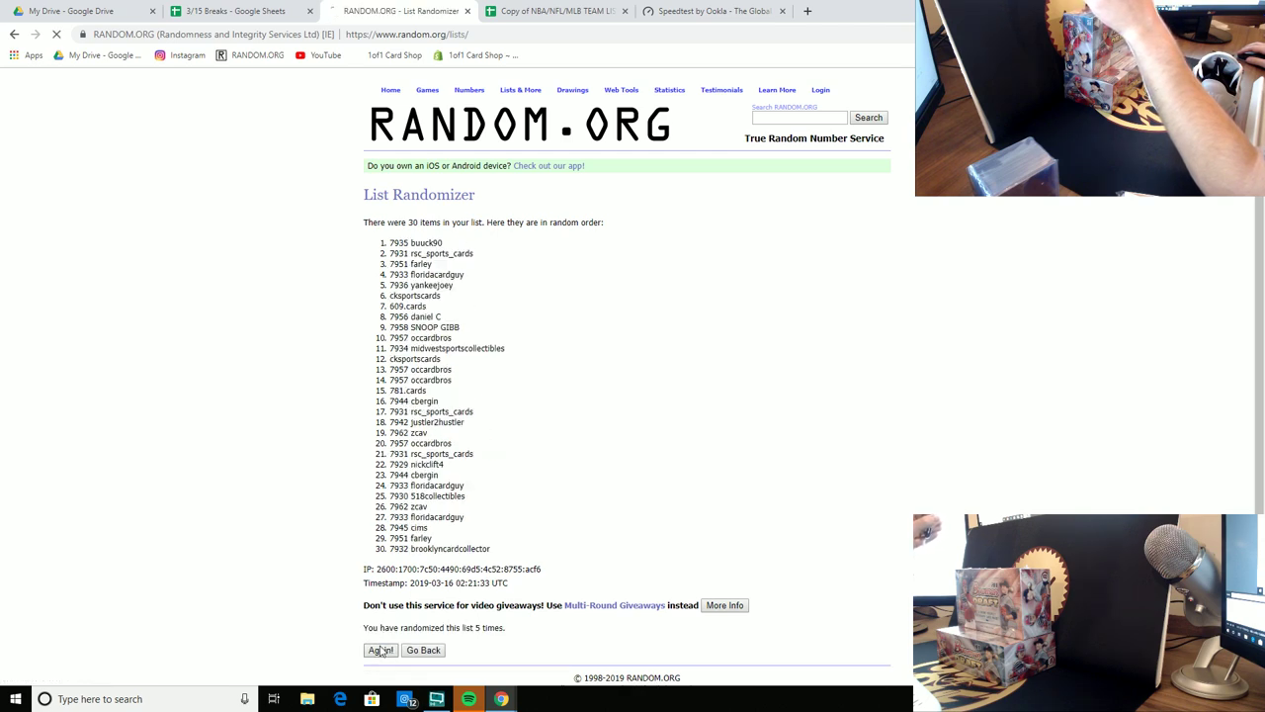
Step: Copy the shuffled usernames and paste them back into Box 1's C3:C32
drag(452, 558, 370, 248)
right_click(405, 247)
click(427, 256)
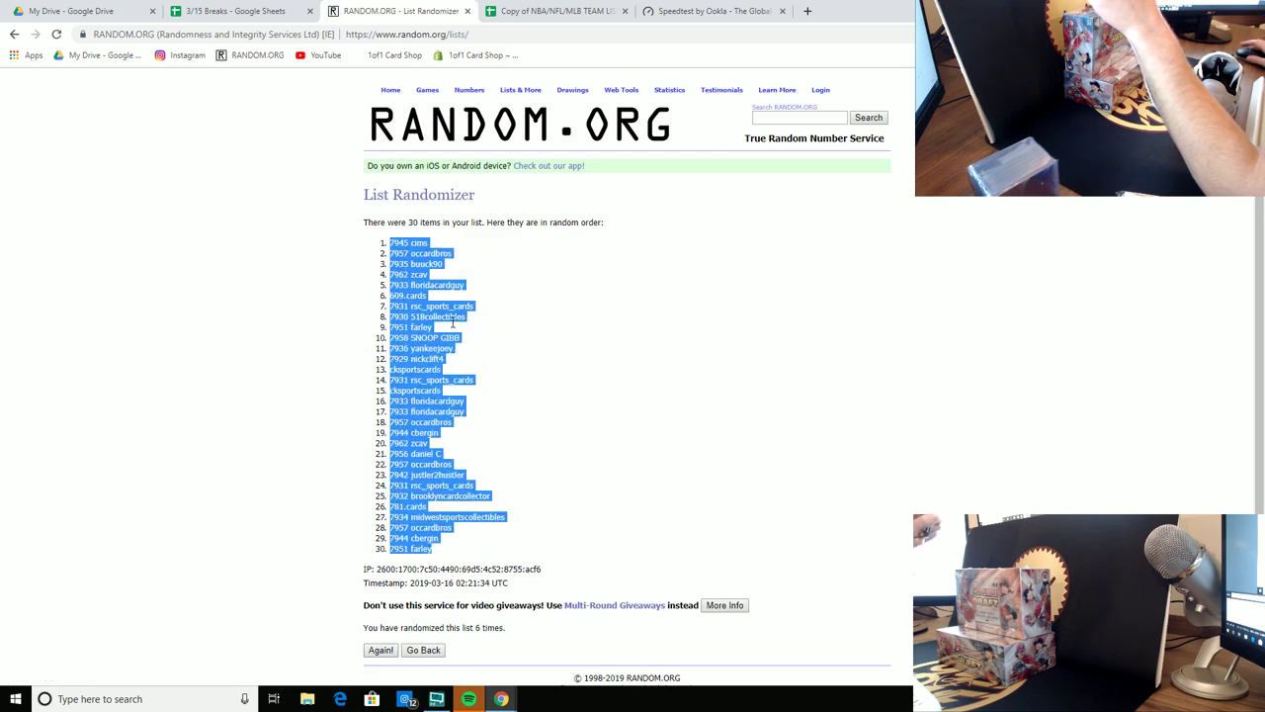
click(244, 13)
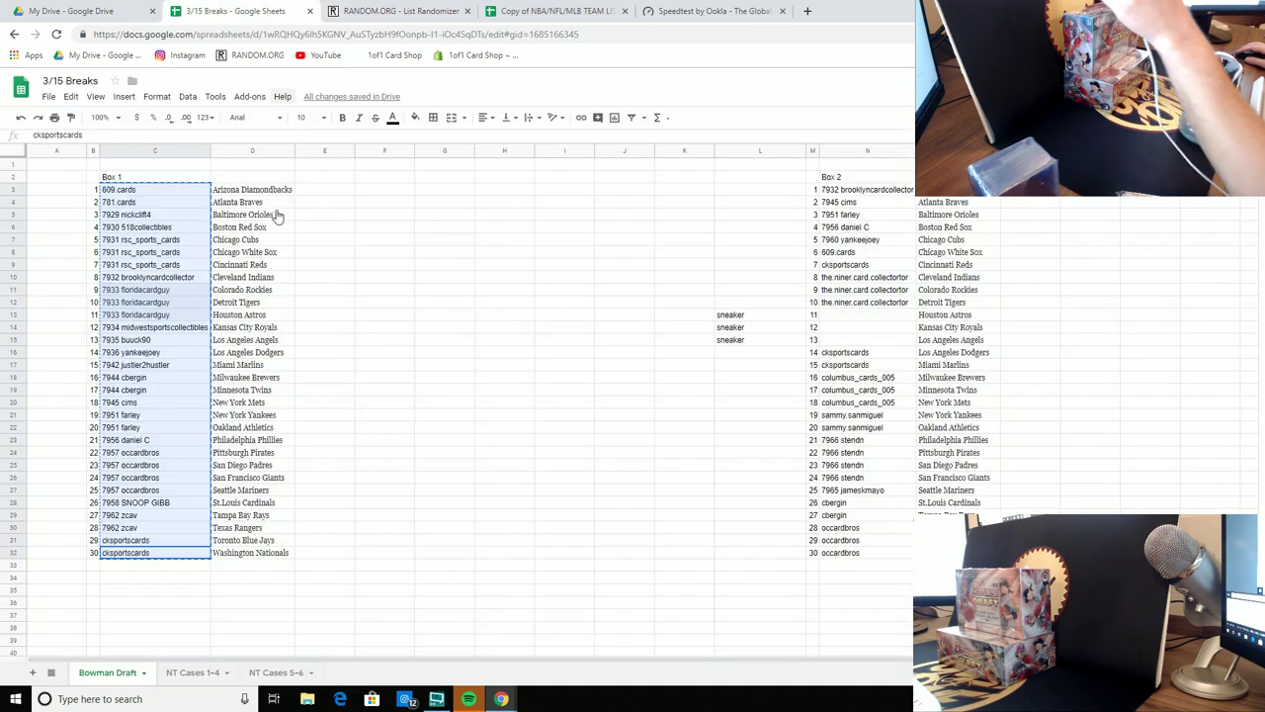
right_click(124, 190)
click(156, 240)
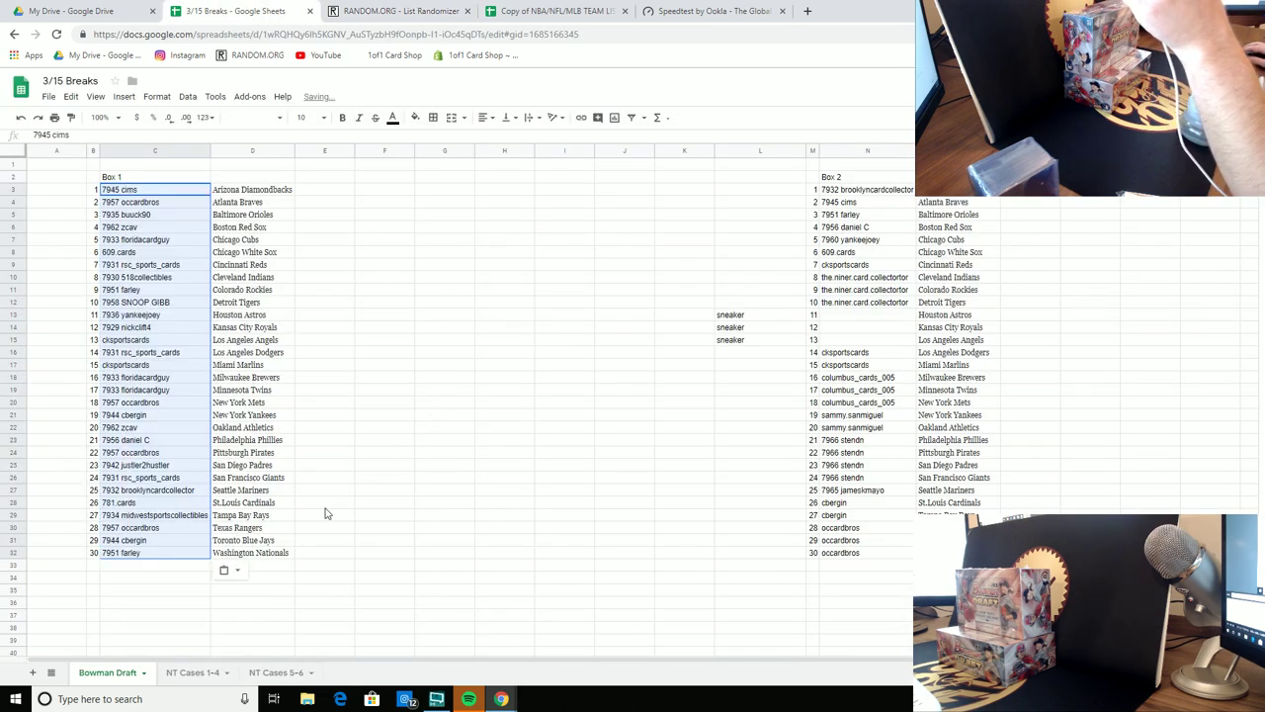
Step: Copy Box 1's team names in D3:D32 and switch back to RANDOM.ORG
drag(287, 552, 235, 191)
right_click(236, 191)
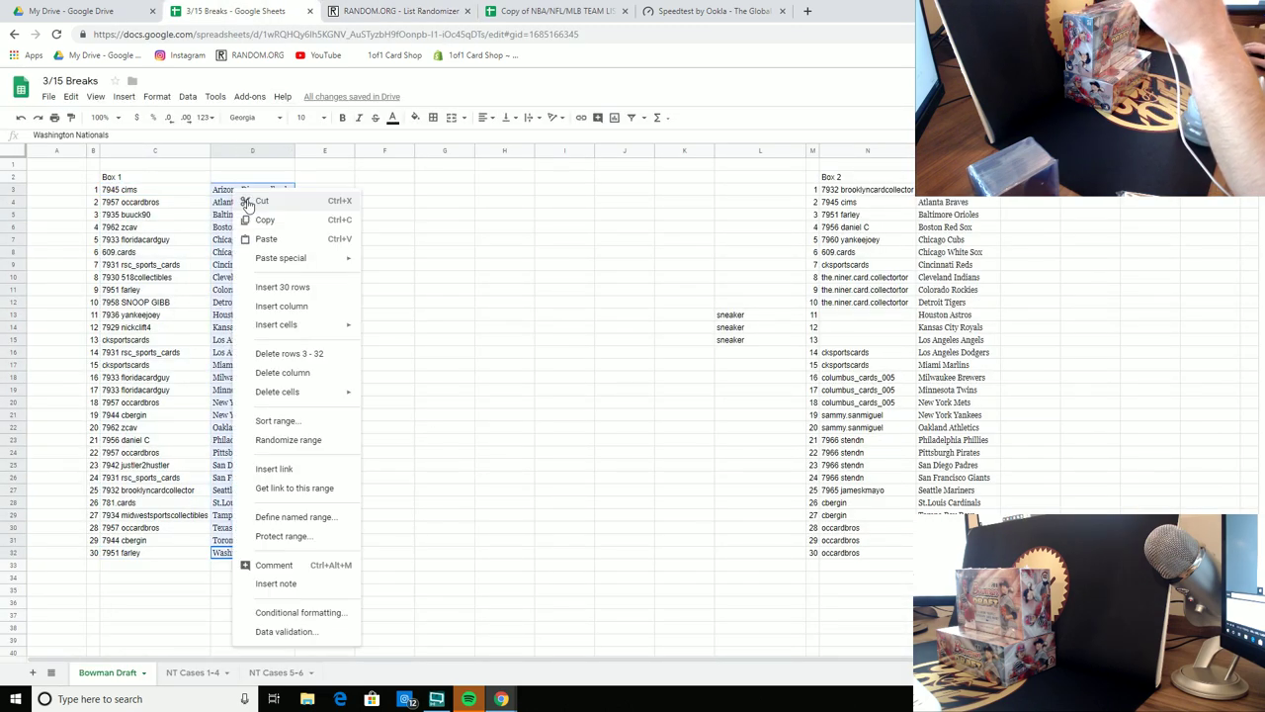
click(259, 221)
click(400, 15)
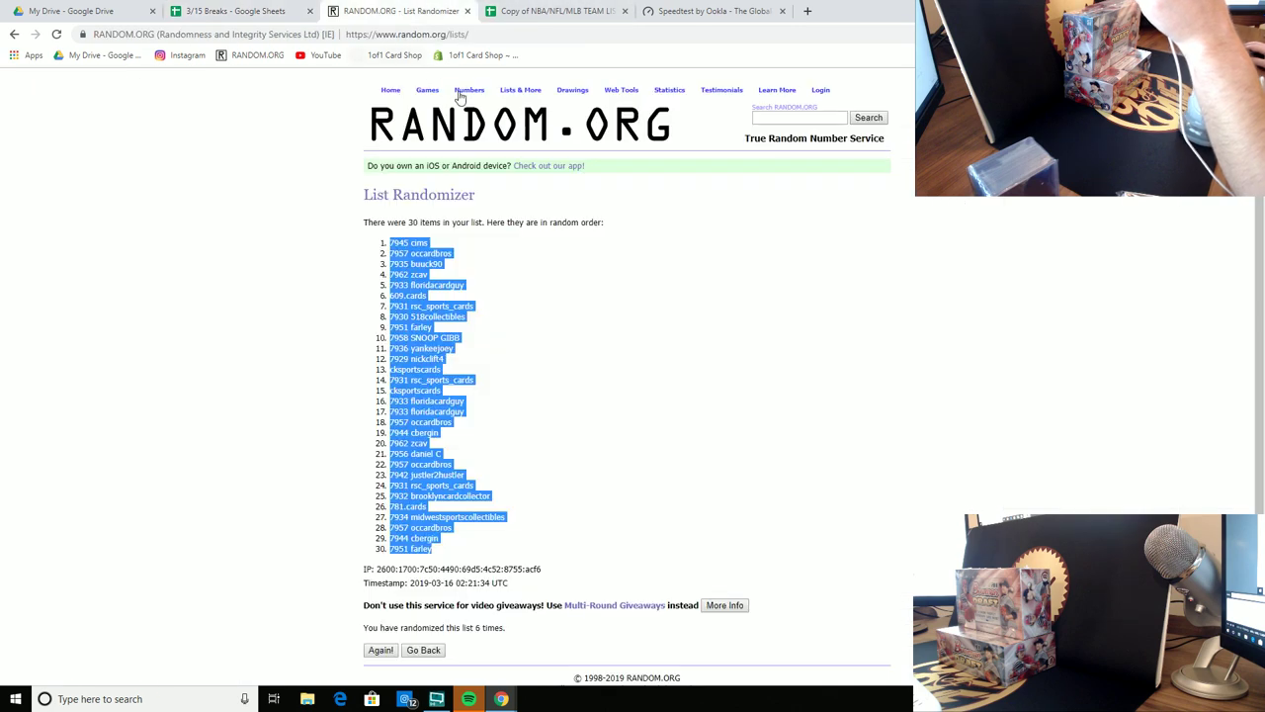
Step: Paste the 30 MLB team names into the List Randomizer and shuffle them six times
click(532, 104)
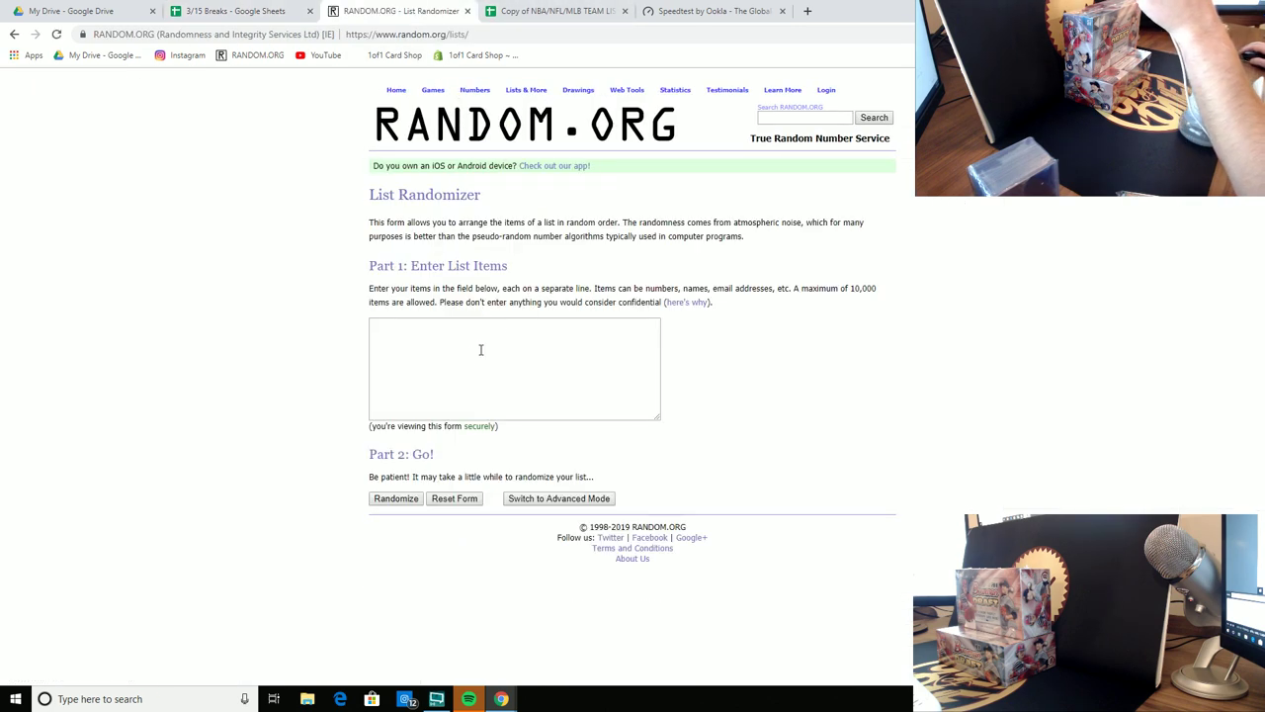
right_click(411, 347)
click(438, 439)
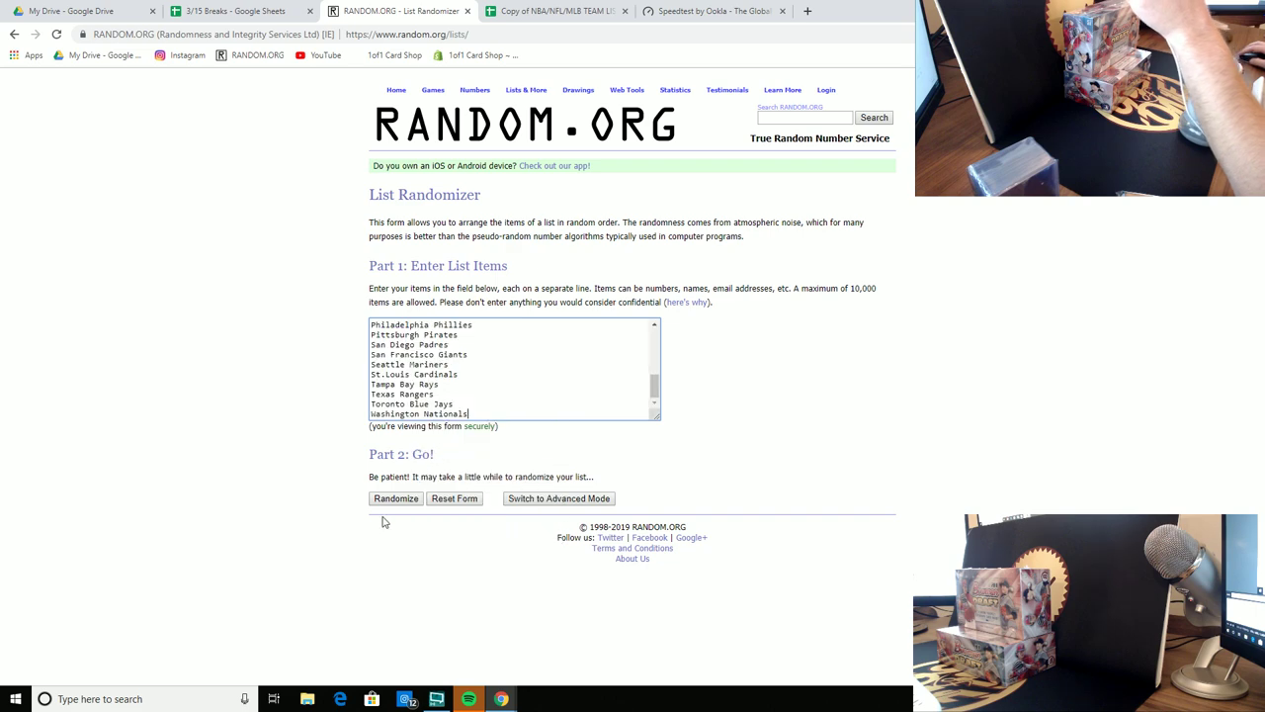
click(387, 502)
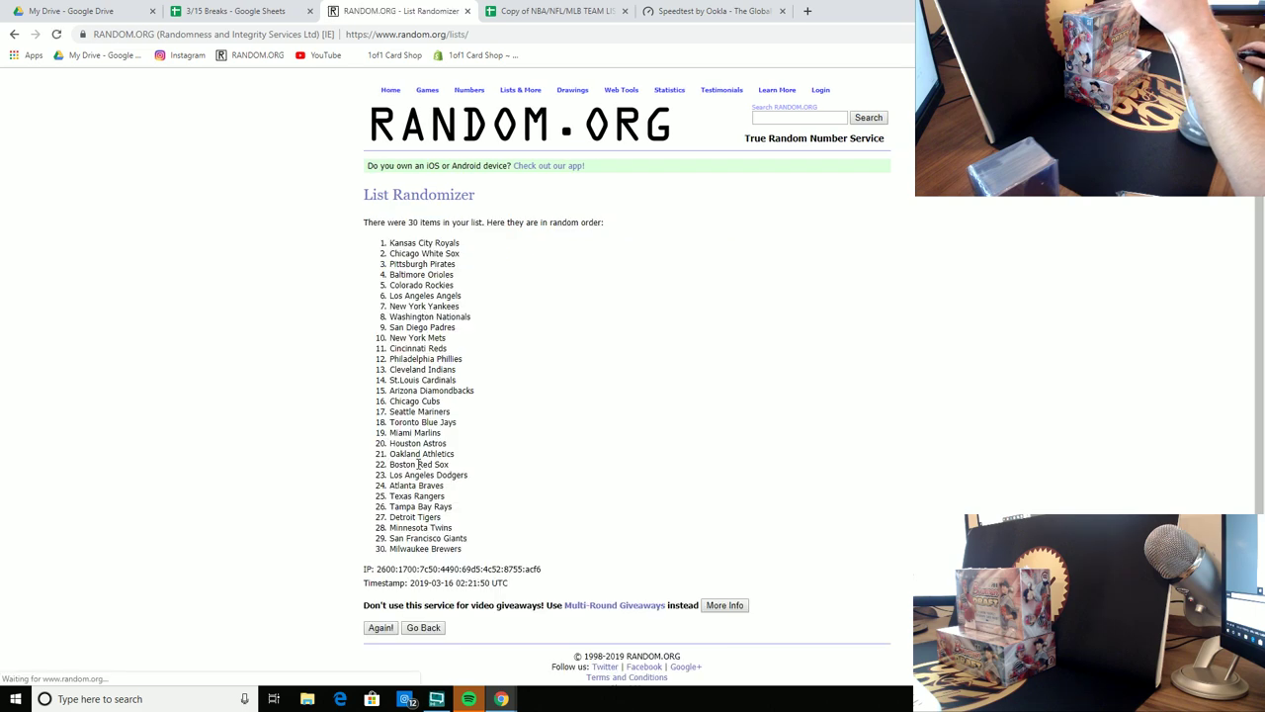
click(379, 629)
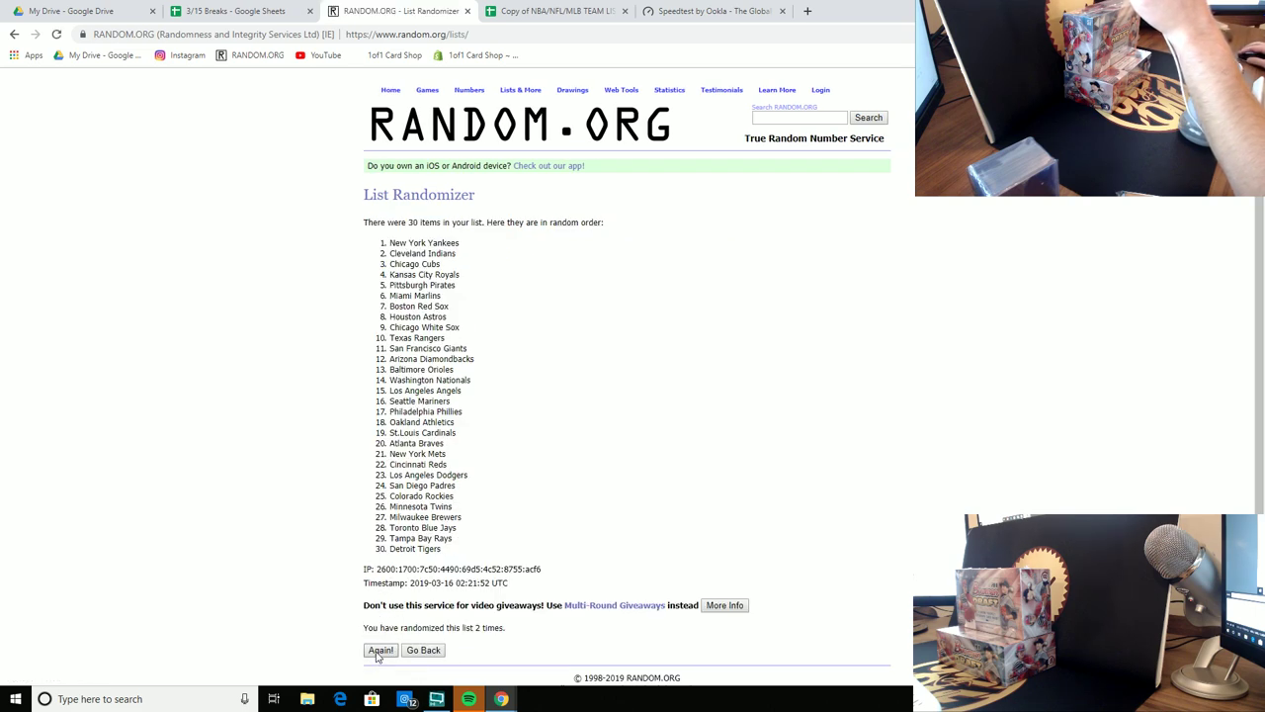
click(377, 652)
click(377, 652)
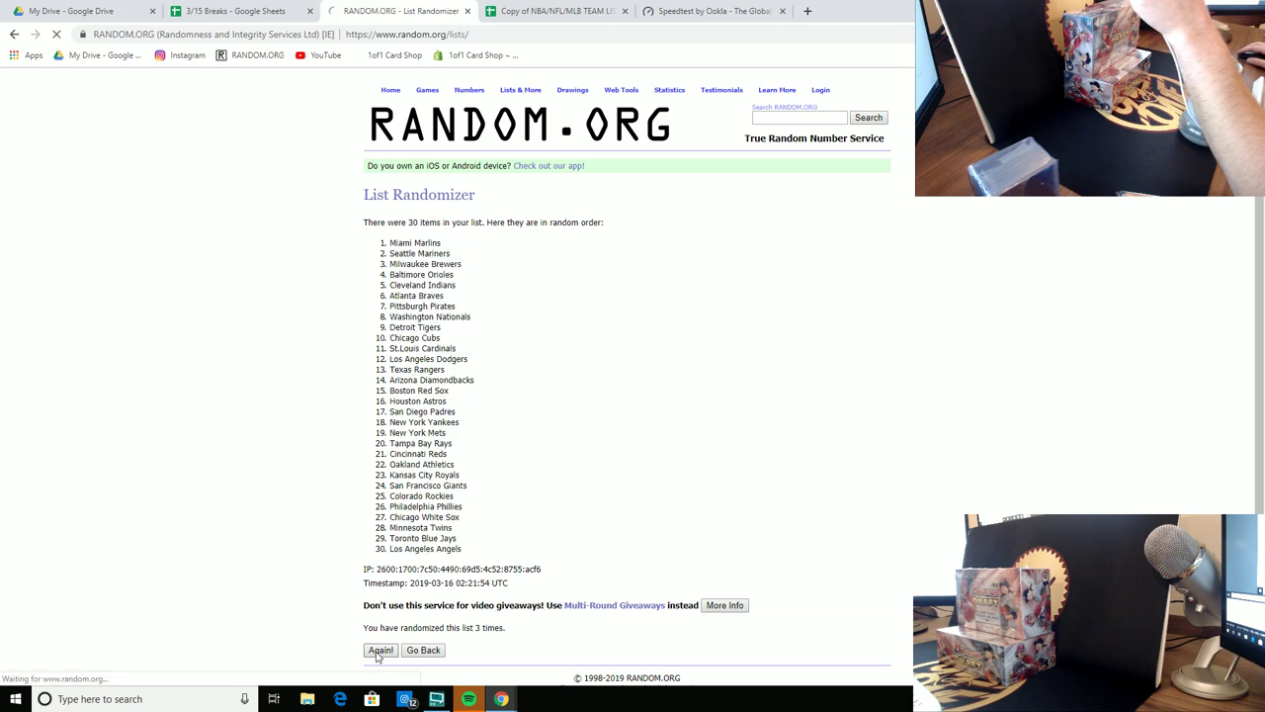
click(376, 651)
click(377, 651)
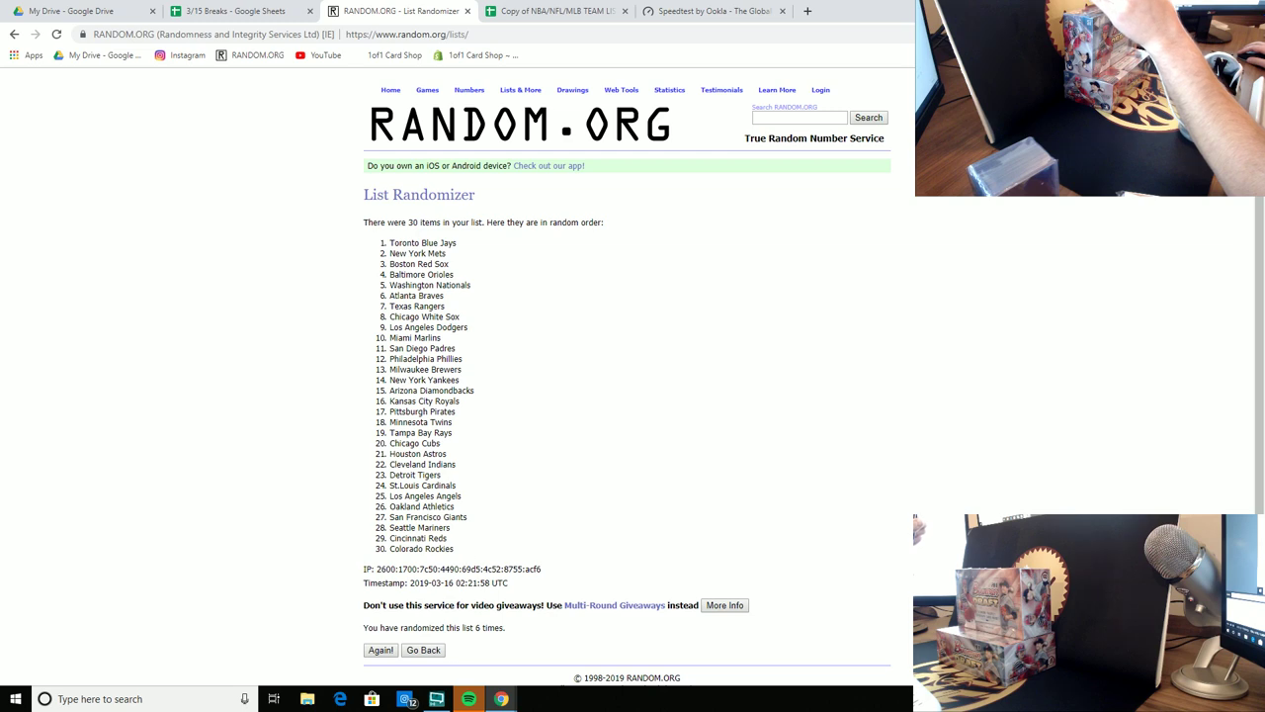
Step: Copy the shuffled team list, now starting with Toronto Blue Jays, and return to the sheet
drag(461, 549, 391, 246)
right_click(403, 251)
click(425, 259)
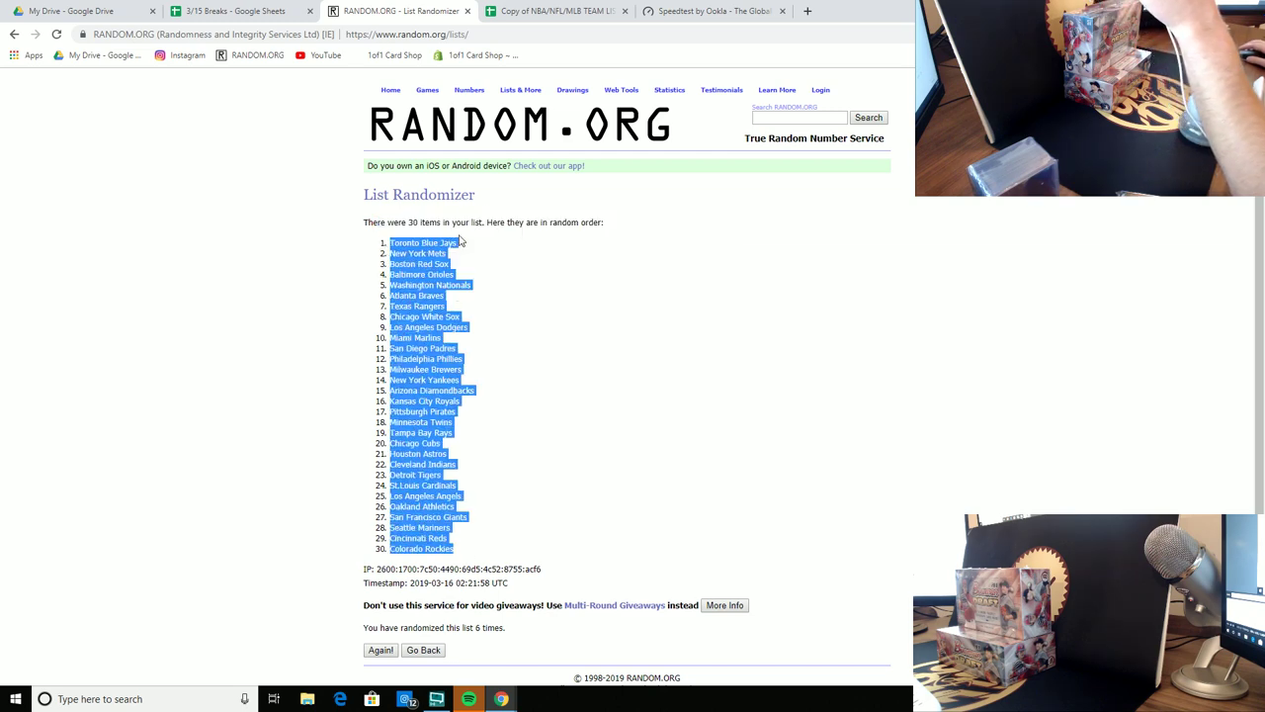
click(238, 11)
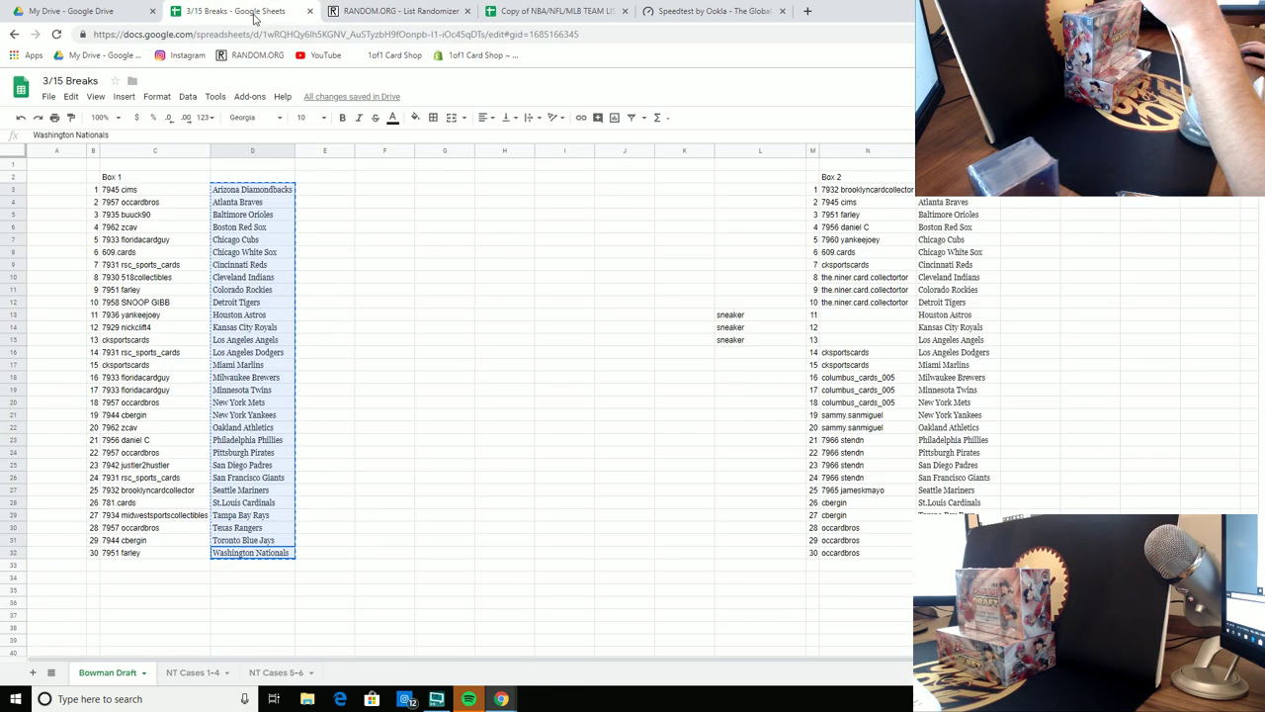
Step: Paste the shuffled teams into Box 1's D3:D32, Toronto Blue Jays first through Colorado Rockies last
right_click(249, 195)
click(265, 243)
click(525, 274)
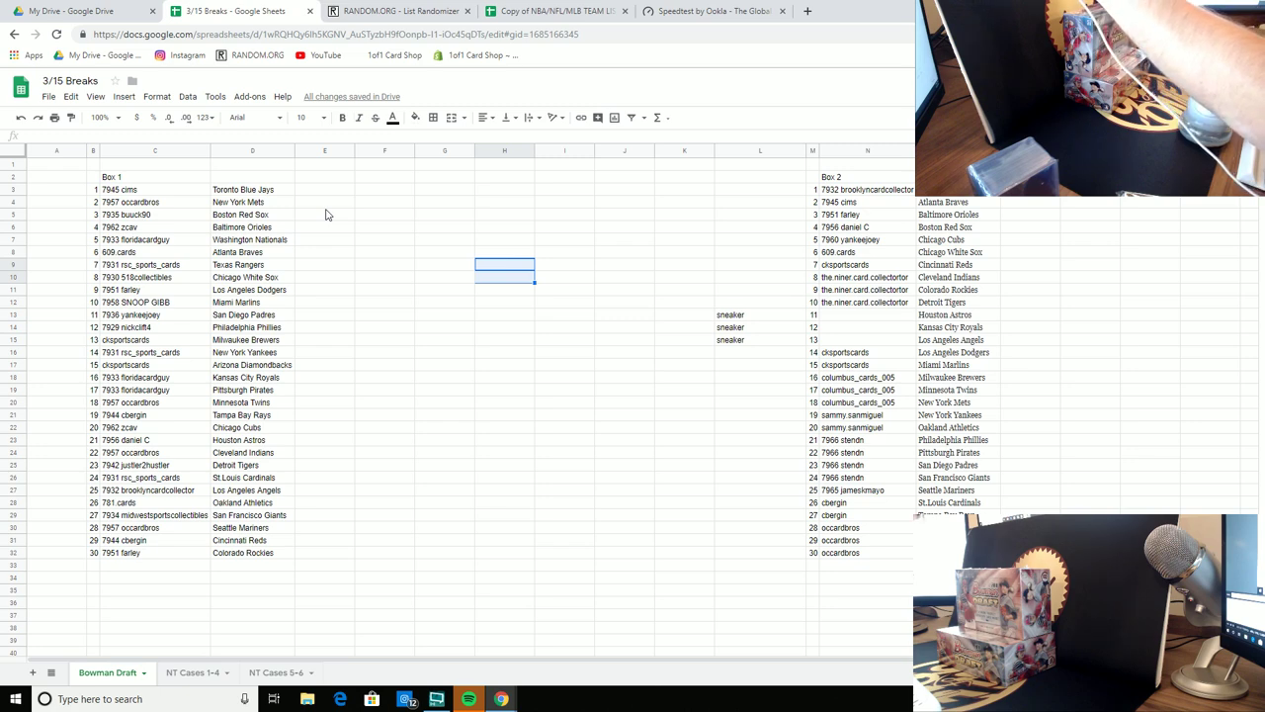
click(458, 331)
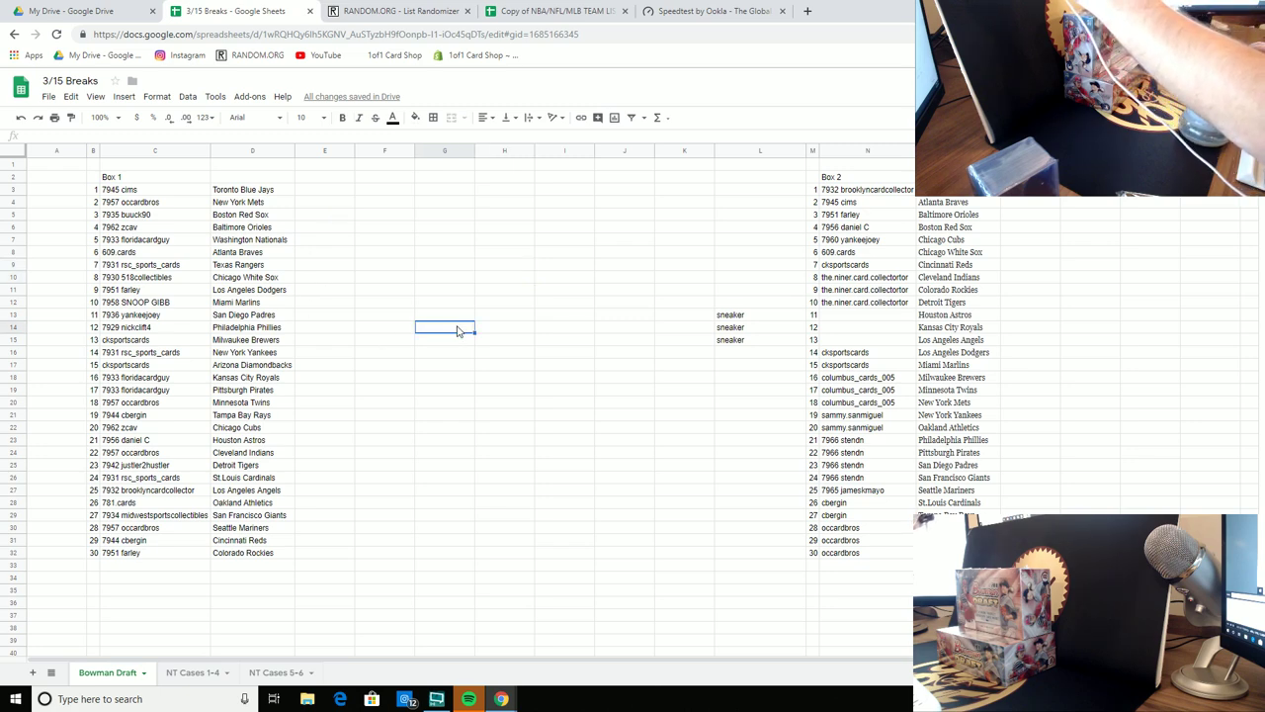
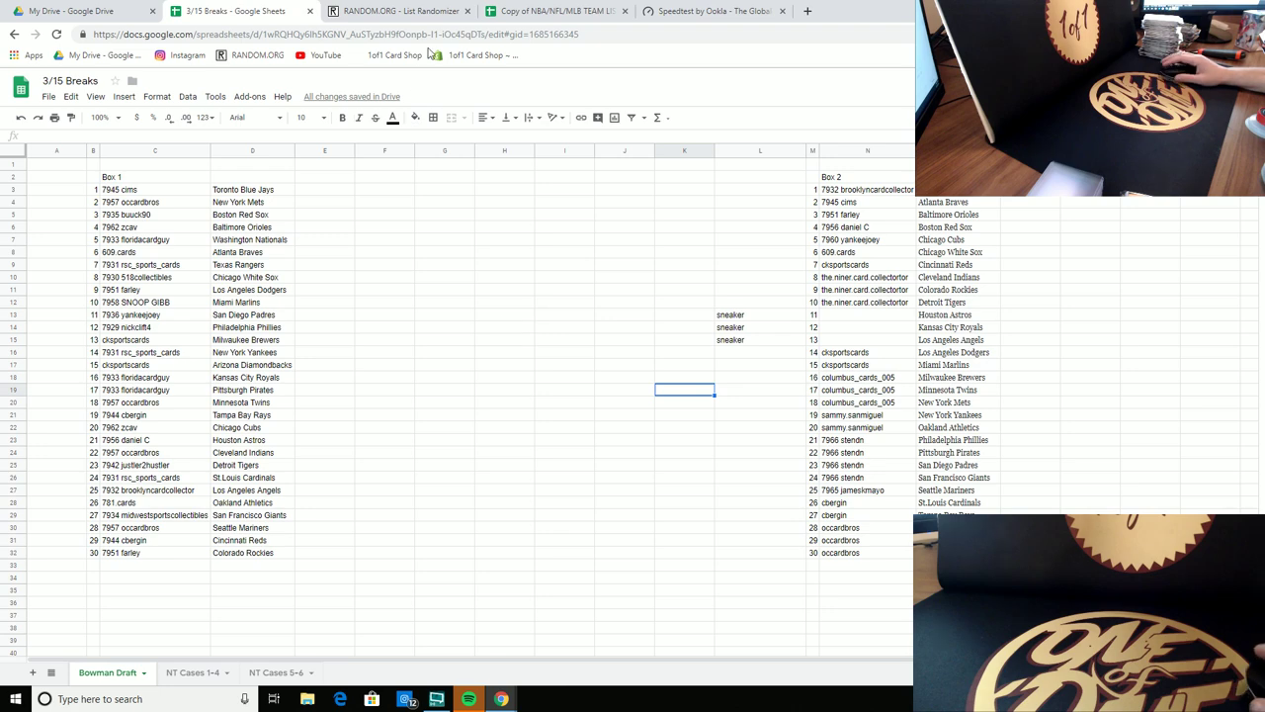
Step: Copy the 30 Box 1 names in C3:C32 of the sheet
click(399, 302)
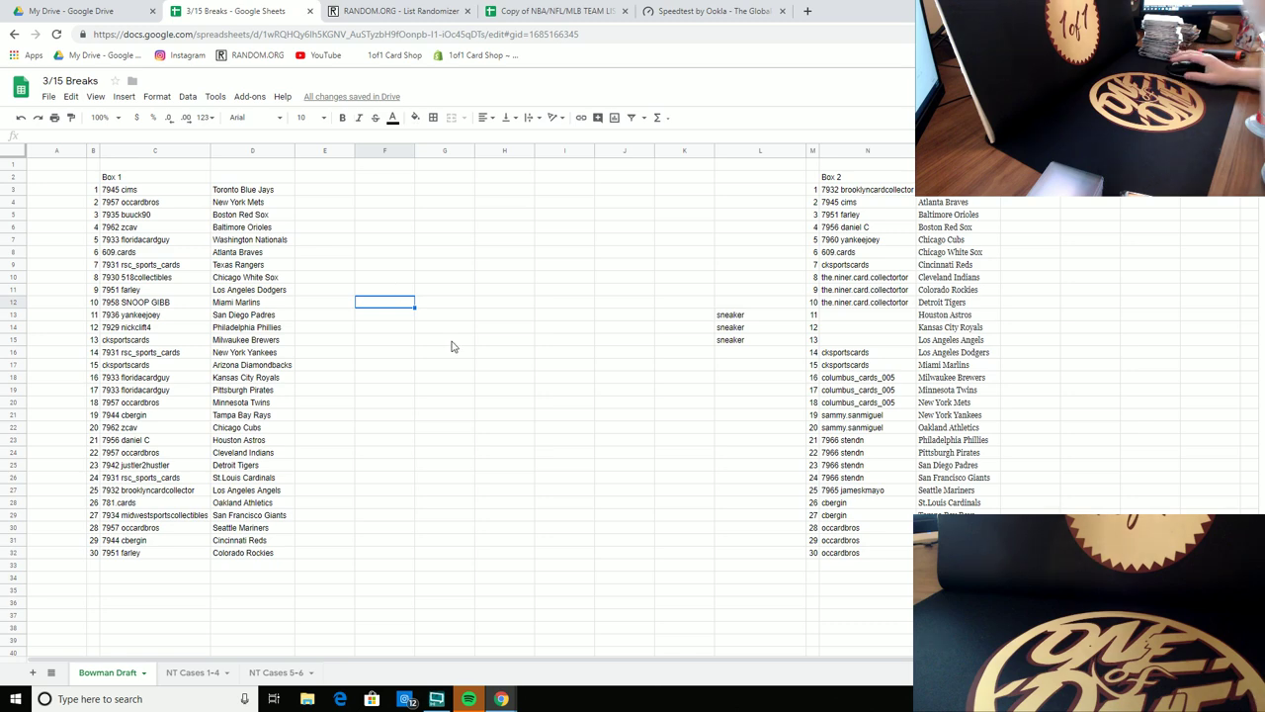
drag(138, 558, 131, 190)
right_click(131, 189)
click(158, 227)
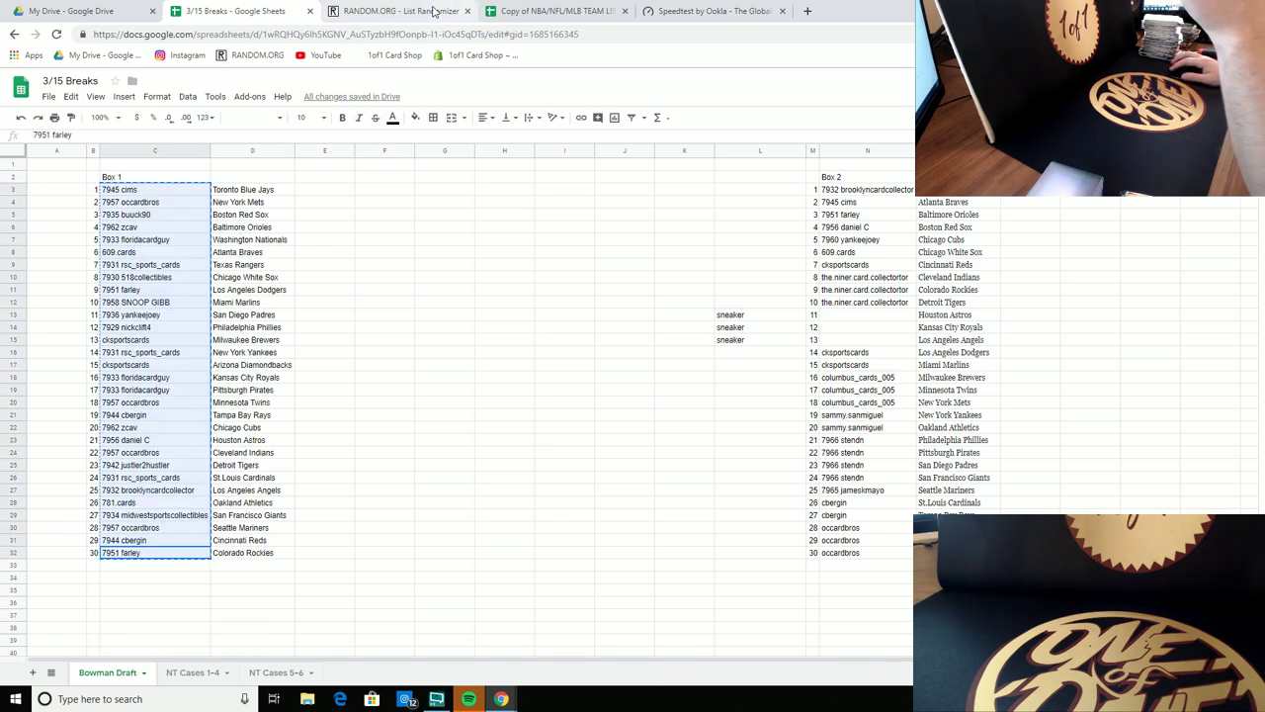
Step: Paste the names into RANDOM.ORG's List Randomizer and randomize the list six times
click(400, 11)
click(530, 105)
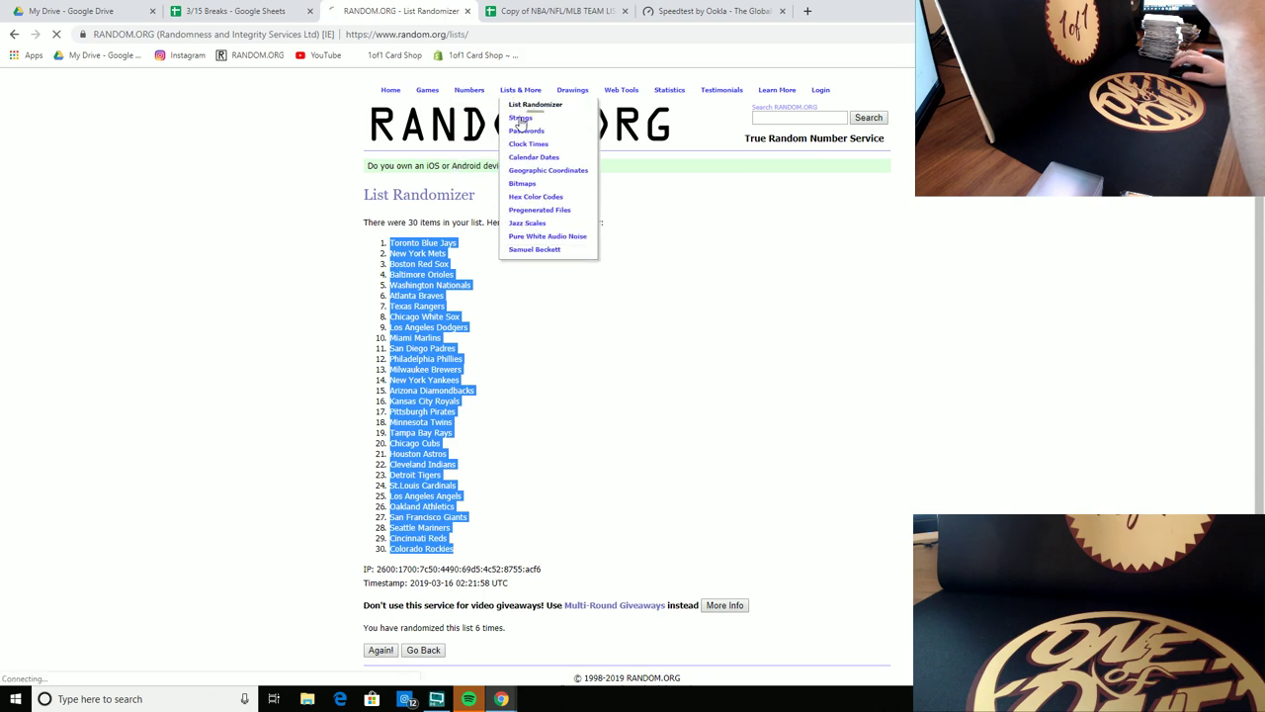
right_click(405, 364)
click(440, 467)
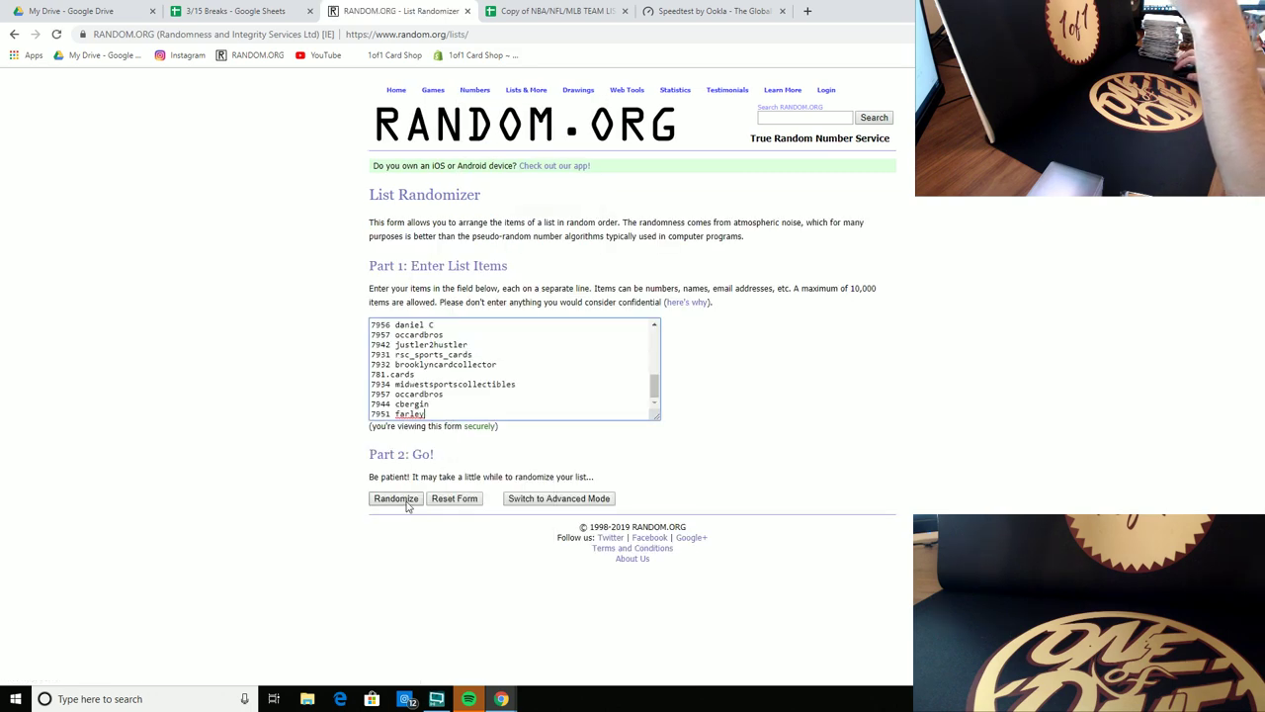
click(401, 500)
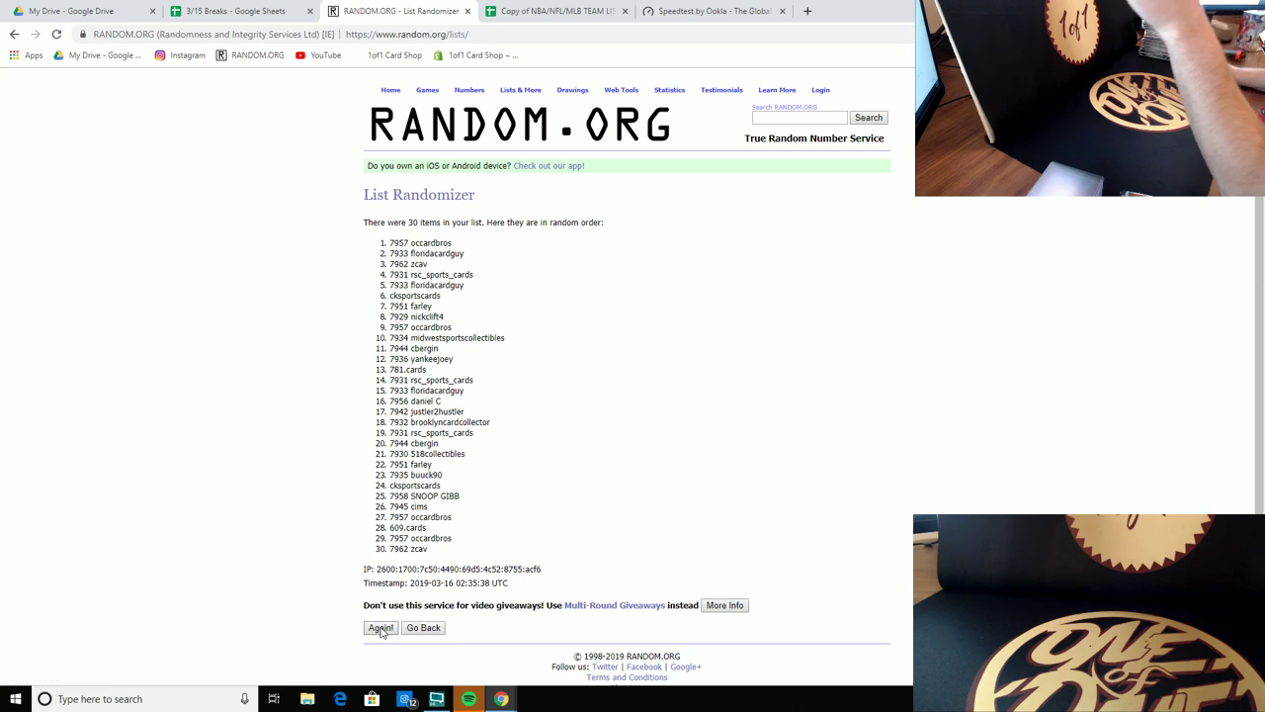
click(380, 629)
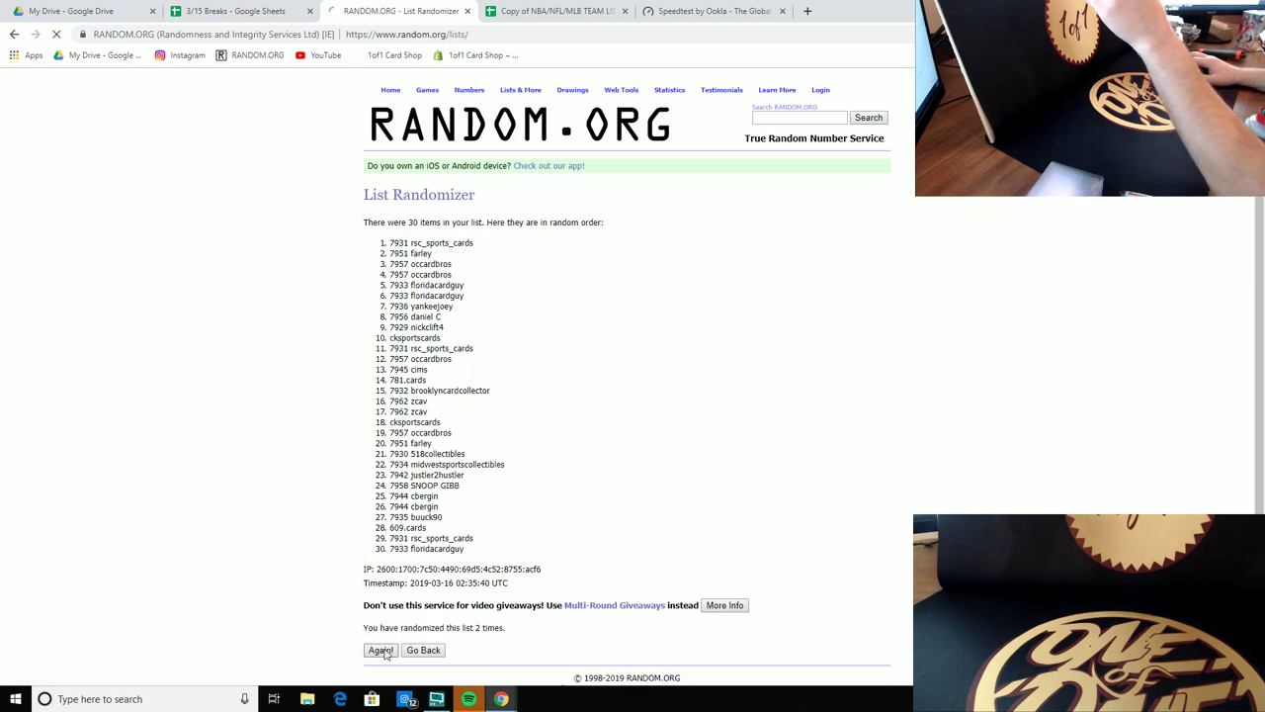
click(382, 650)
click(382, 651)
click(382, 651)
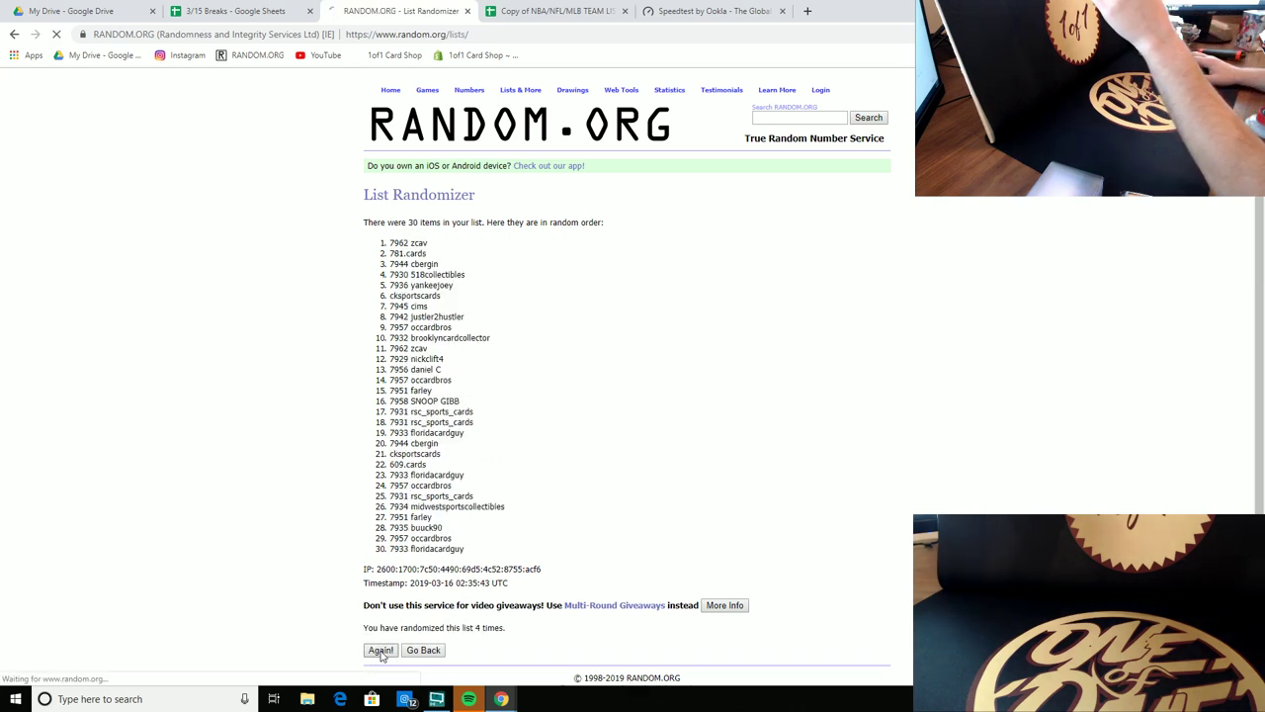
click(381, 650)
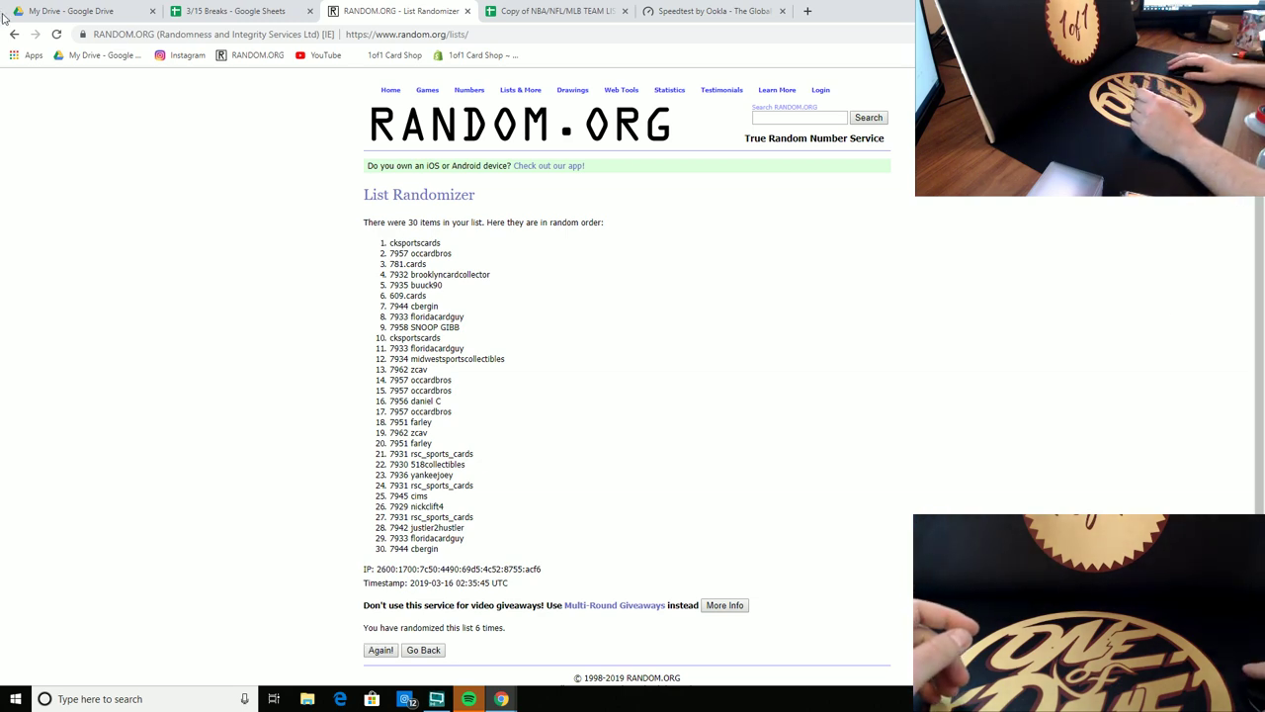
Step: Back in the 3/15 Breaks sheet, fill cell C15 light orange
click(242, 11)
drag(138, 189, 139, 309)
click(132, 341)
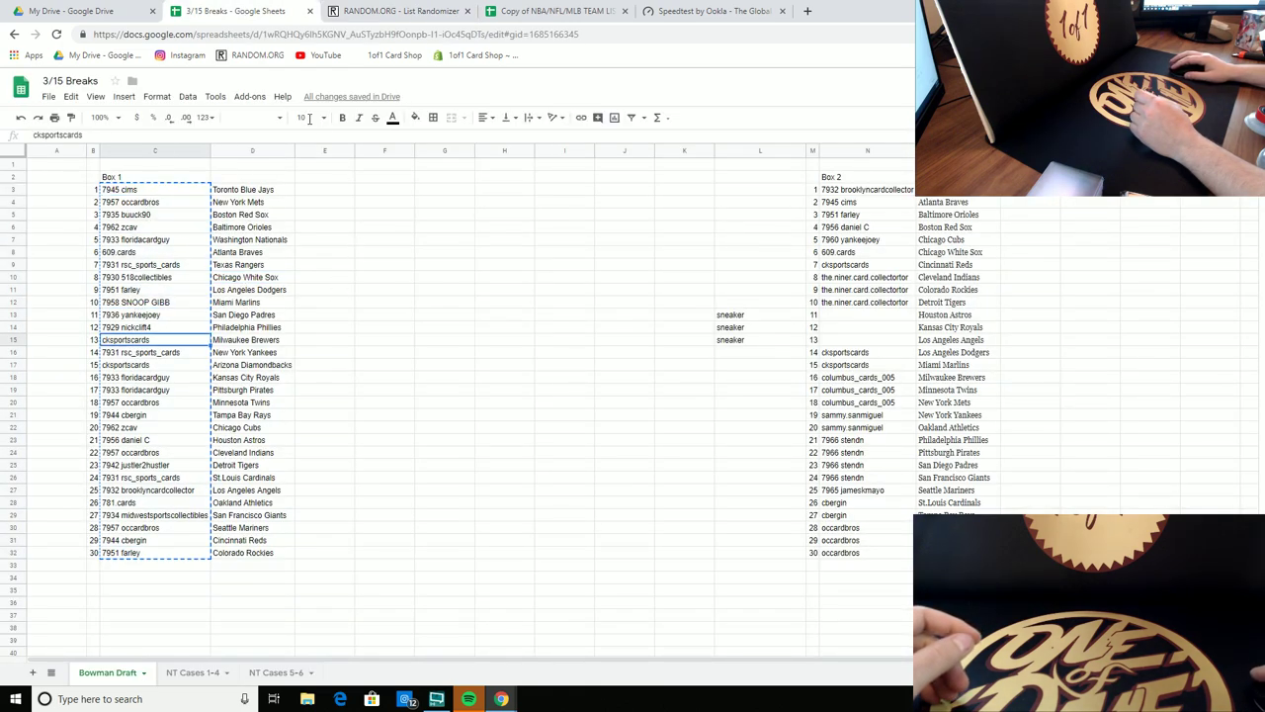
click(416, 118)
click(444, 191)
click(381, 528)
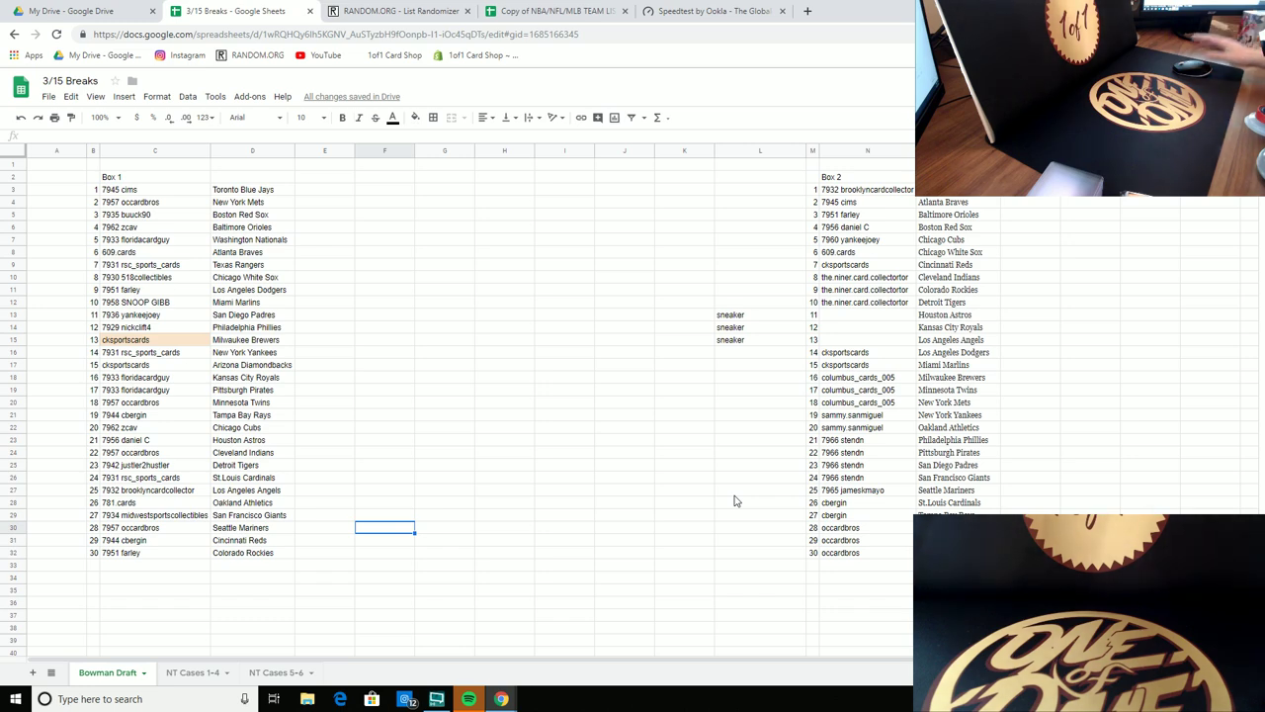
Step: Move the sneaker entries from column L into Box 2 slots 11–13 and copy the Box 2 names
mouse_move(761, 315)
mouse_down()
mouse_move(759, 330)
mouse_move(874, 344)
mouse_up()
drag(867, 553, 868, 190)
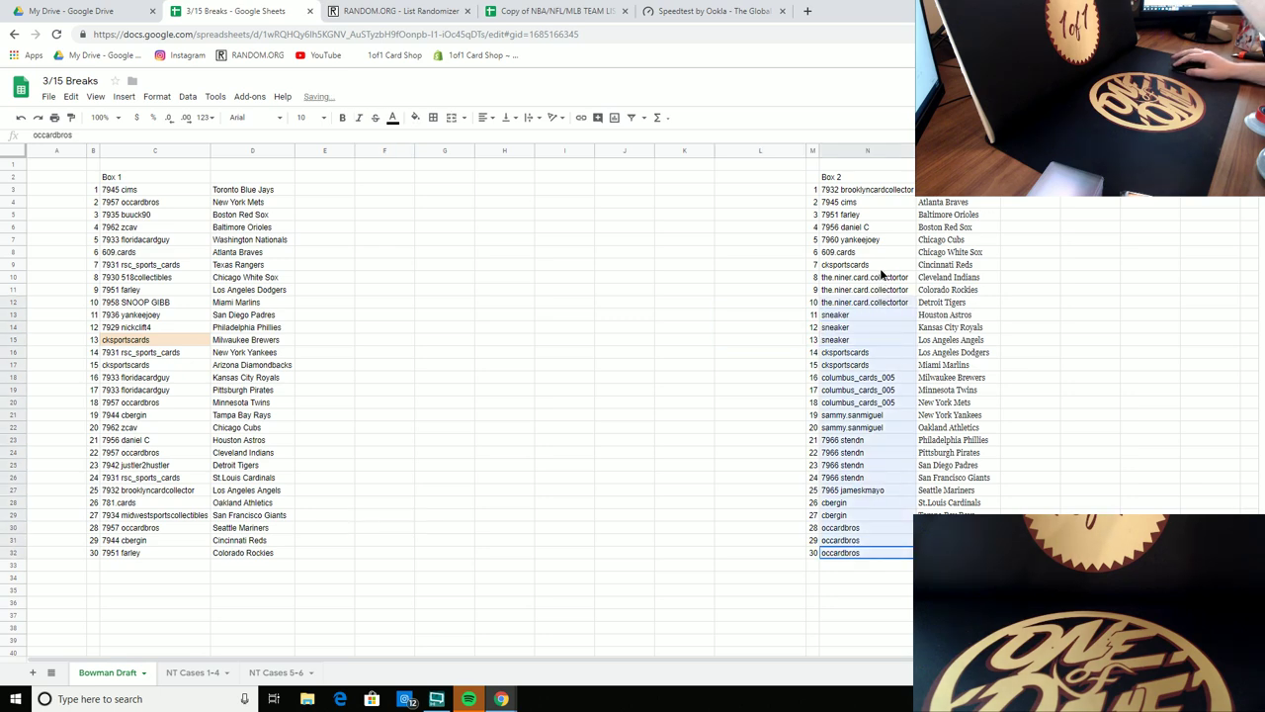
right_click(880, 191)
click(917, 224)
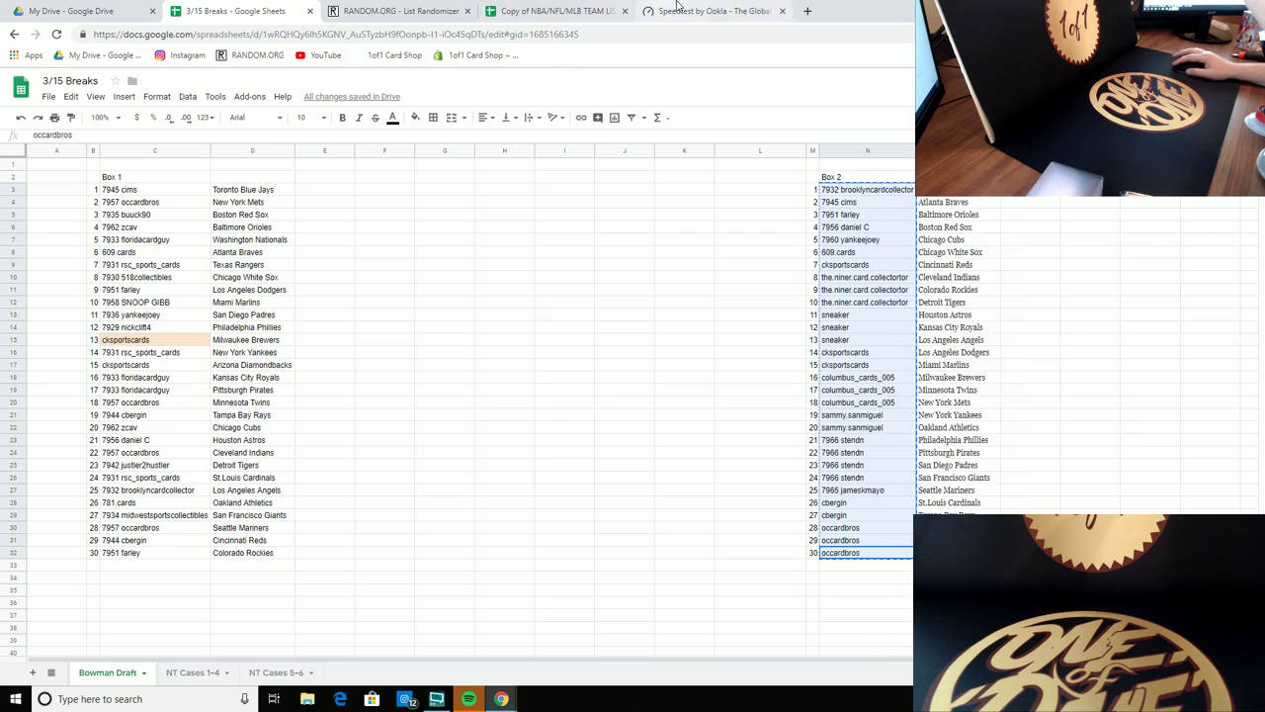
Step: After glancing at the speed test page, re-copy the Box 2 names and return to RANDOM.ORG
key(ctrl+Tab)
click(710, 12)
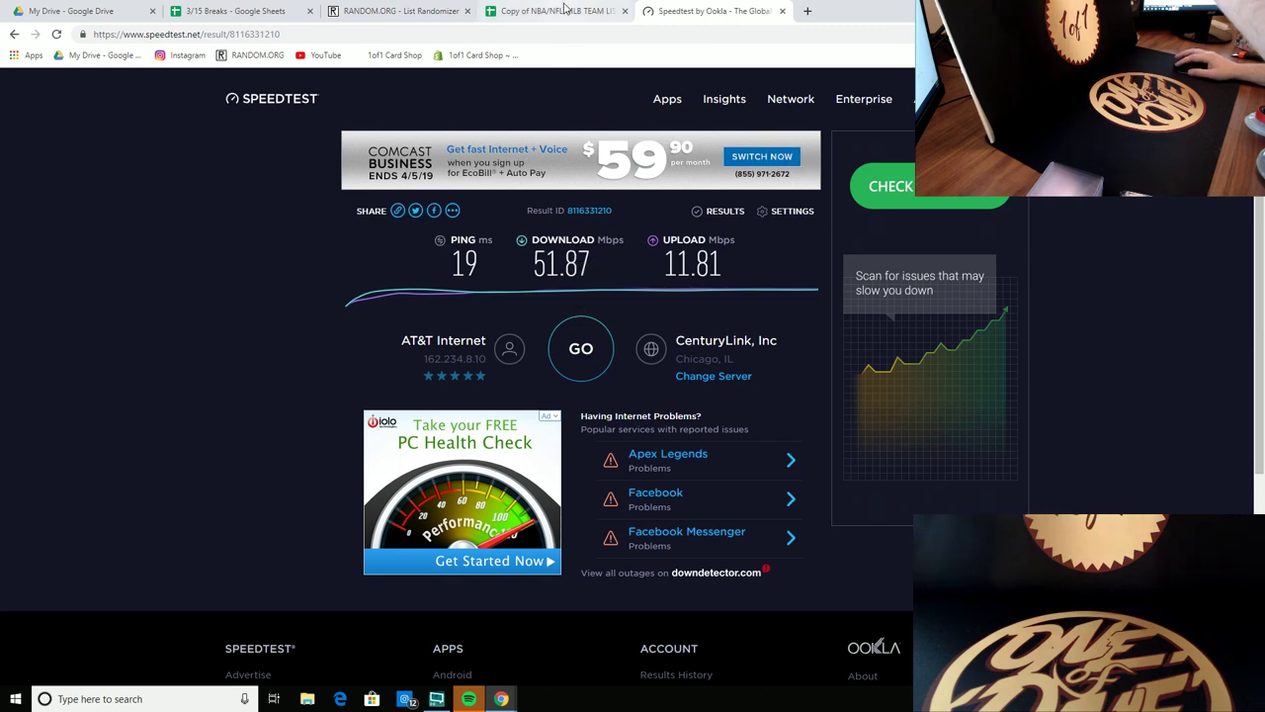
click(435, 14)
click(237, 11)
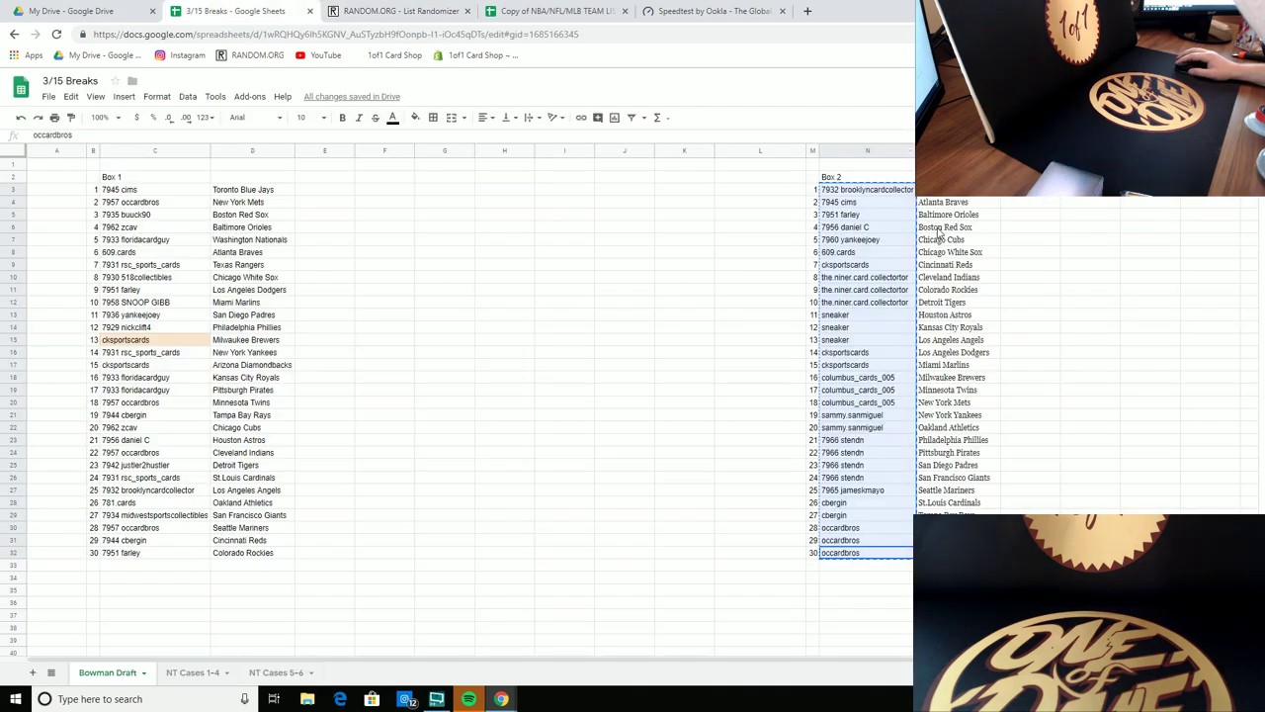
right_click(875, 206)
click(903, 241)
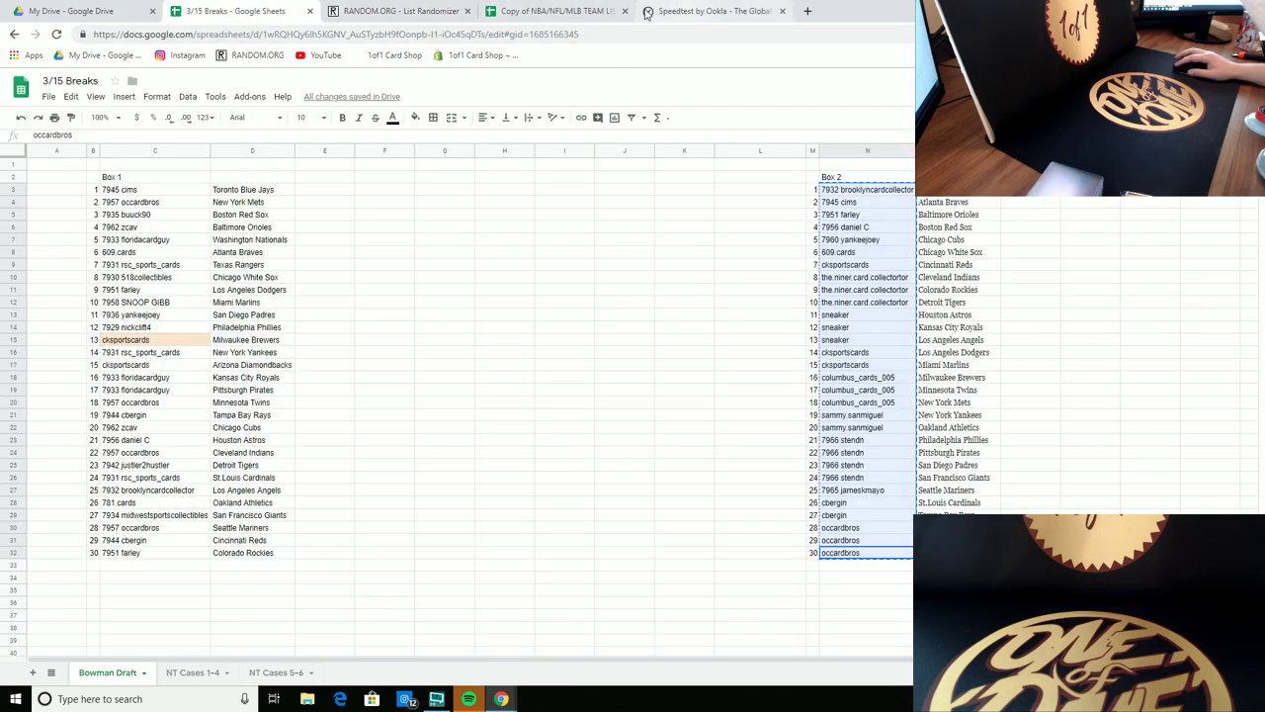
click(425, 11)
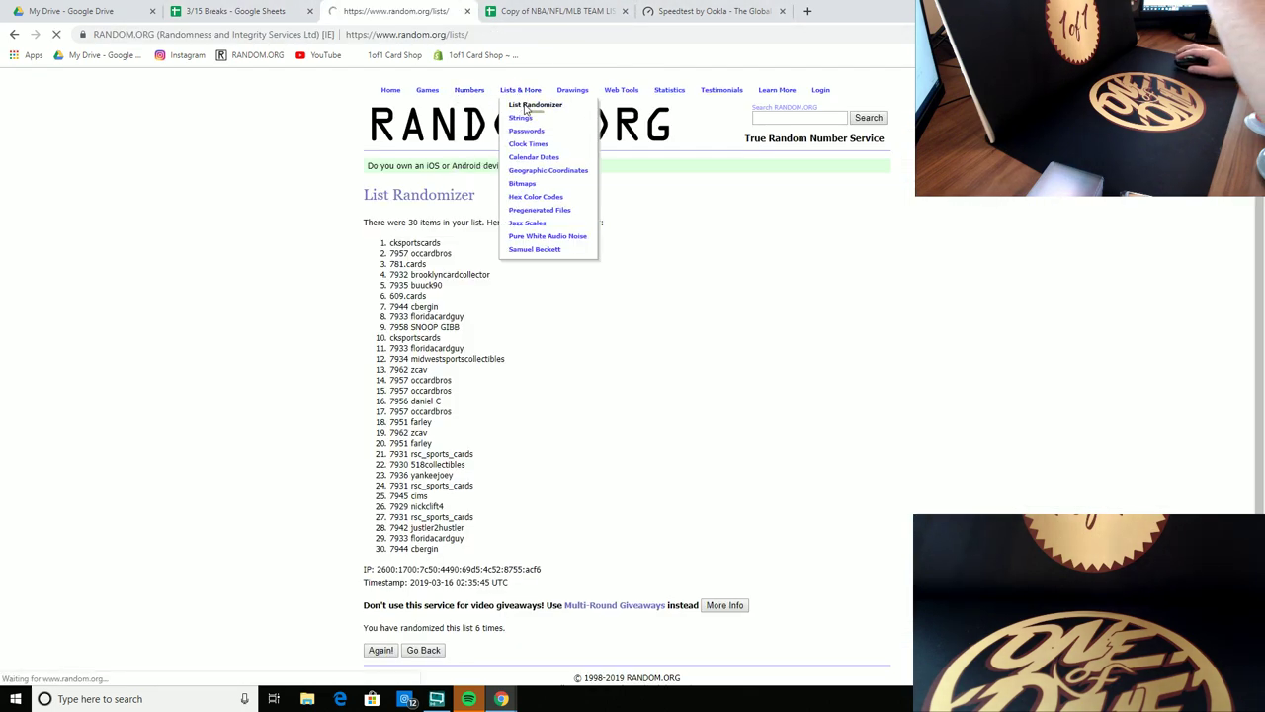
Step: Paste the Box 2 names into a fresh List Randomizer and shuffle them repeatedly
click(527, 111)
right_click(425, 344)
click(465, 446)
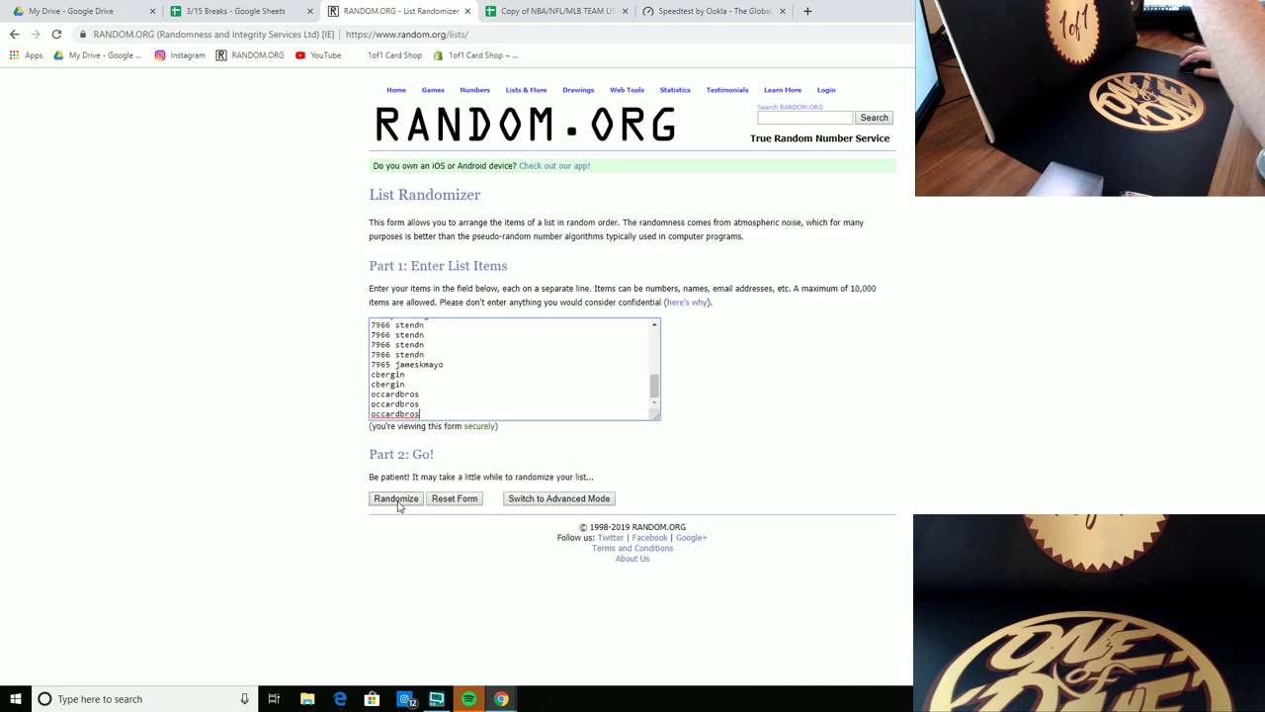
click(397, 497)
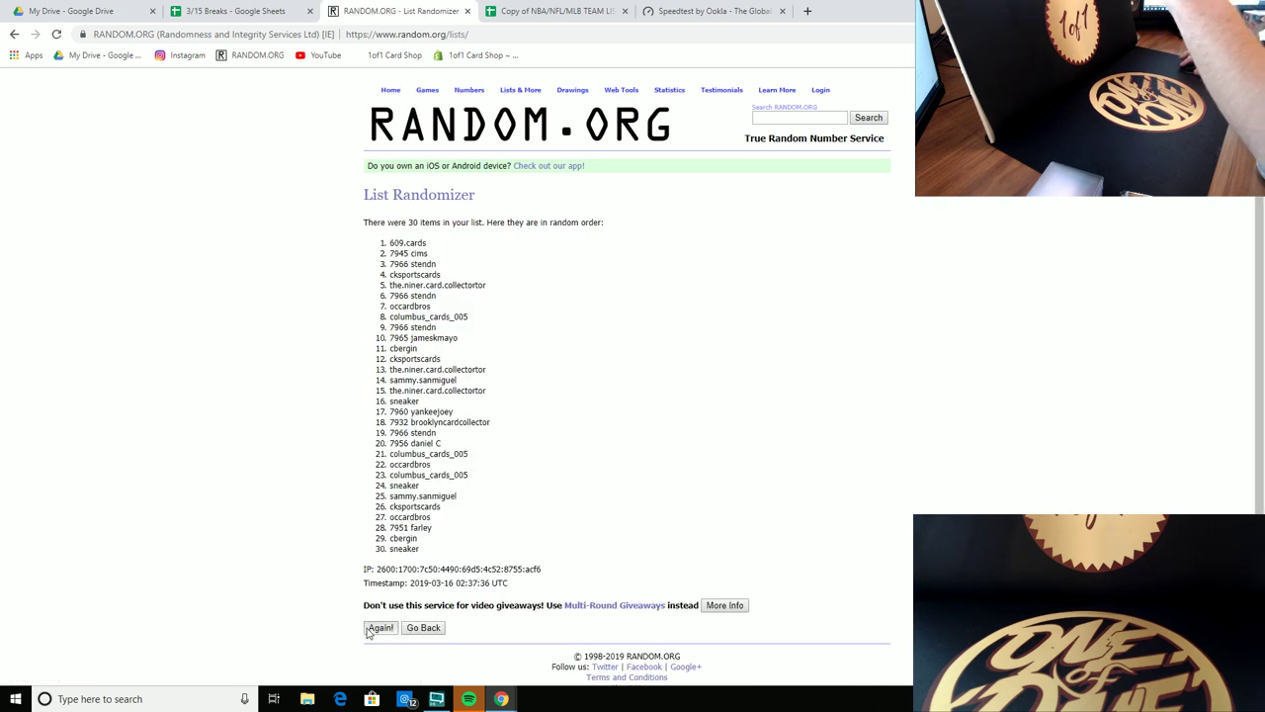
click(369, 629)
click(381, 651)
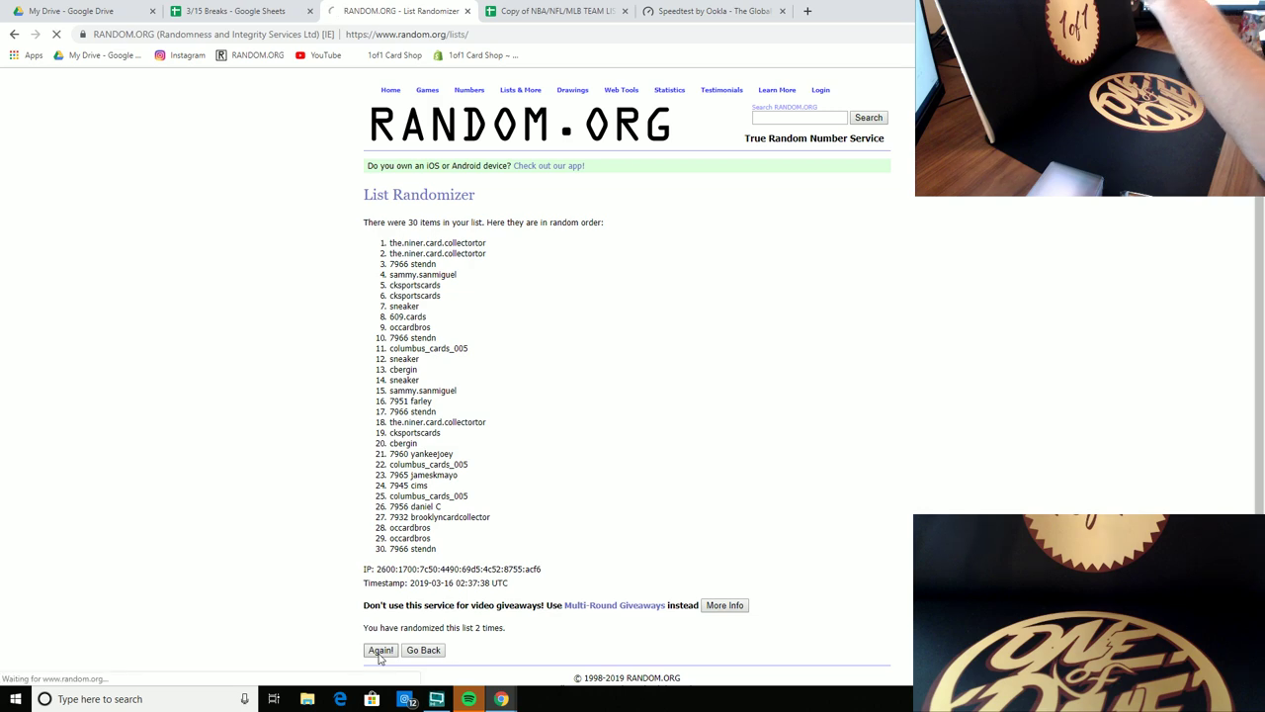
click(380, 651)
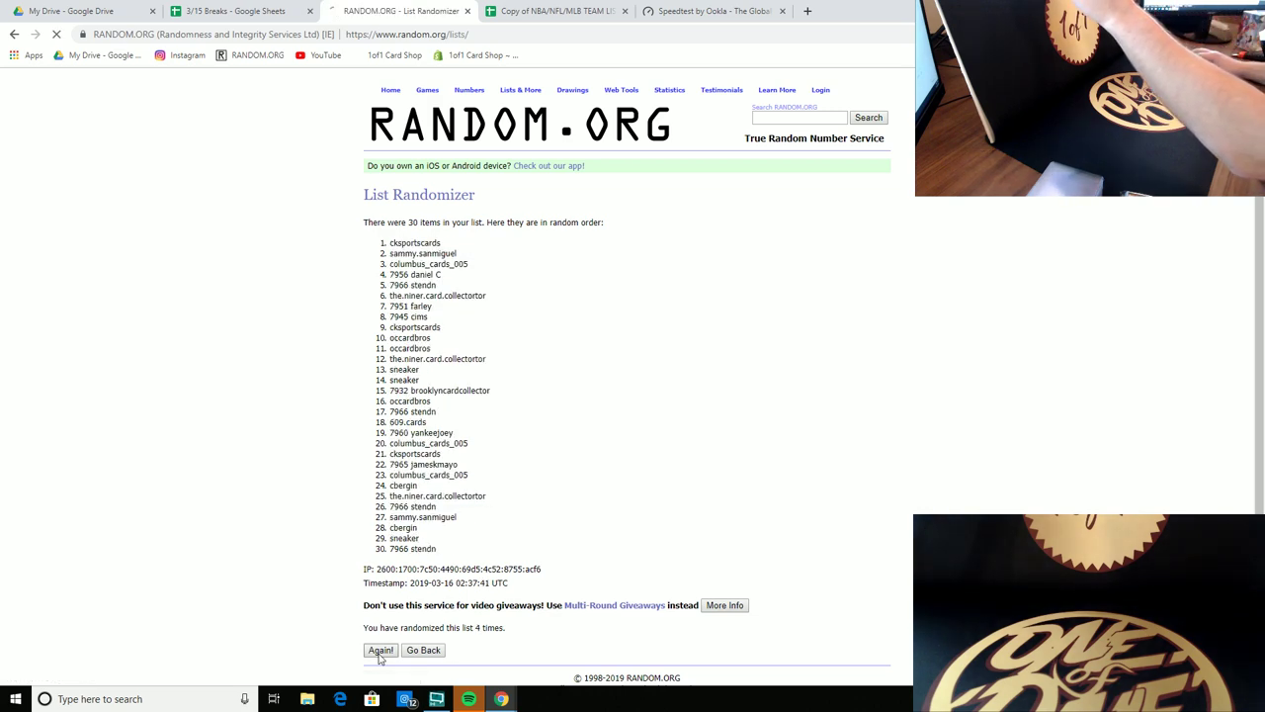
click(380, 653)
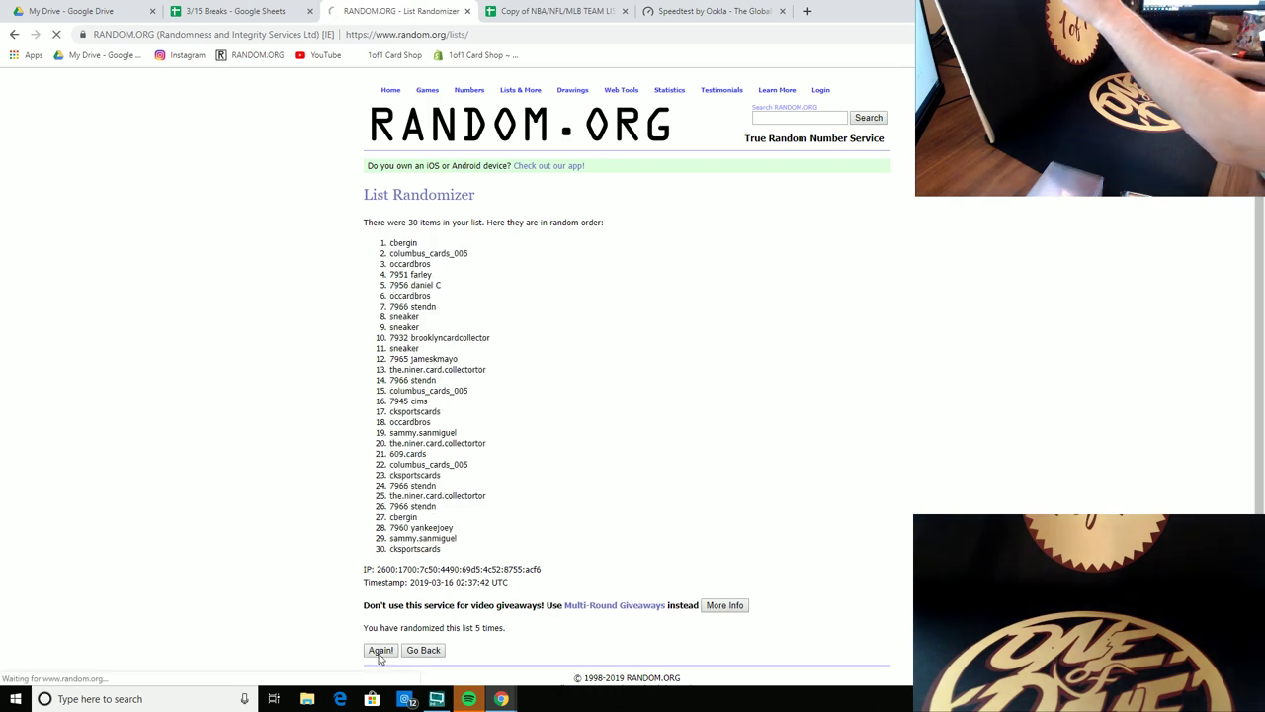
Step: Put the 30 shuffled names back into Box 2 rows 3–32 of the 3/15 Breaks sheet
drag(453, 549, 385, 242)
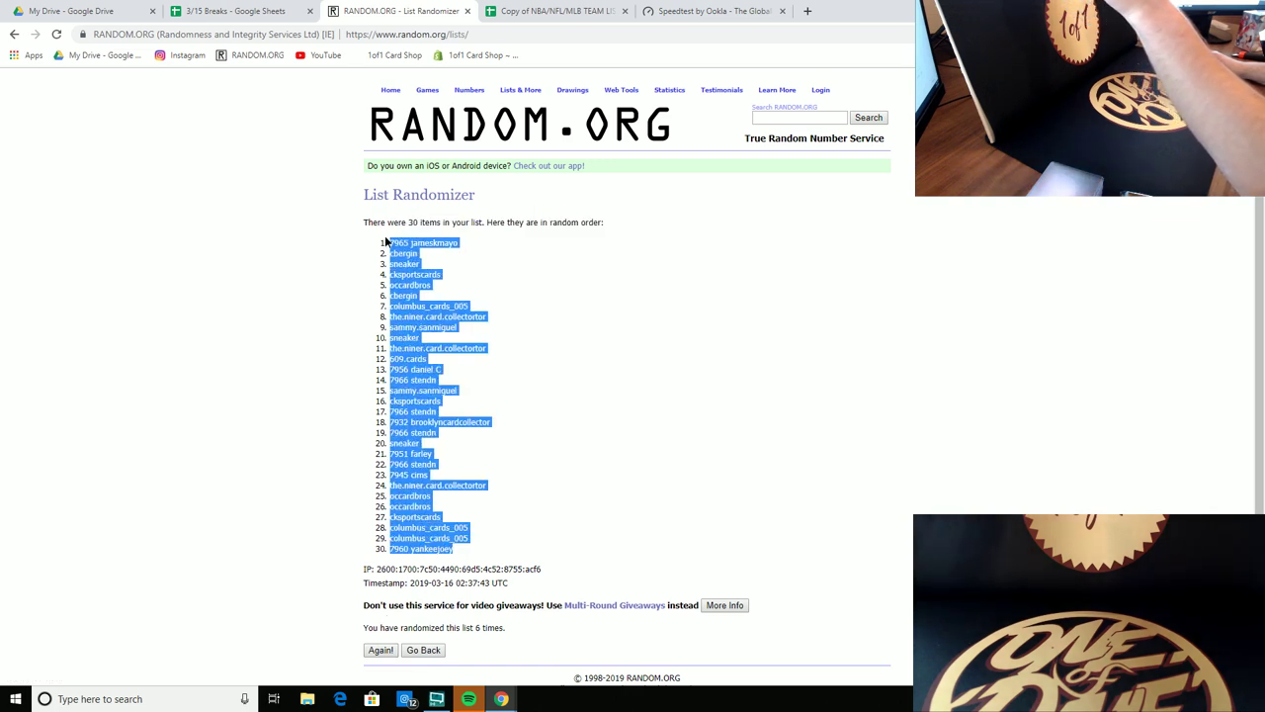
click(550, 10)
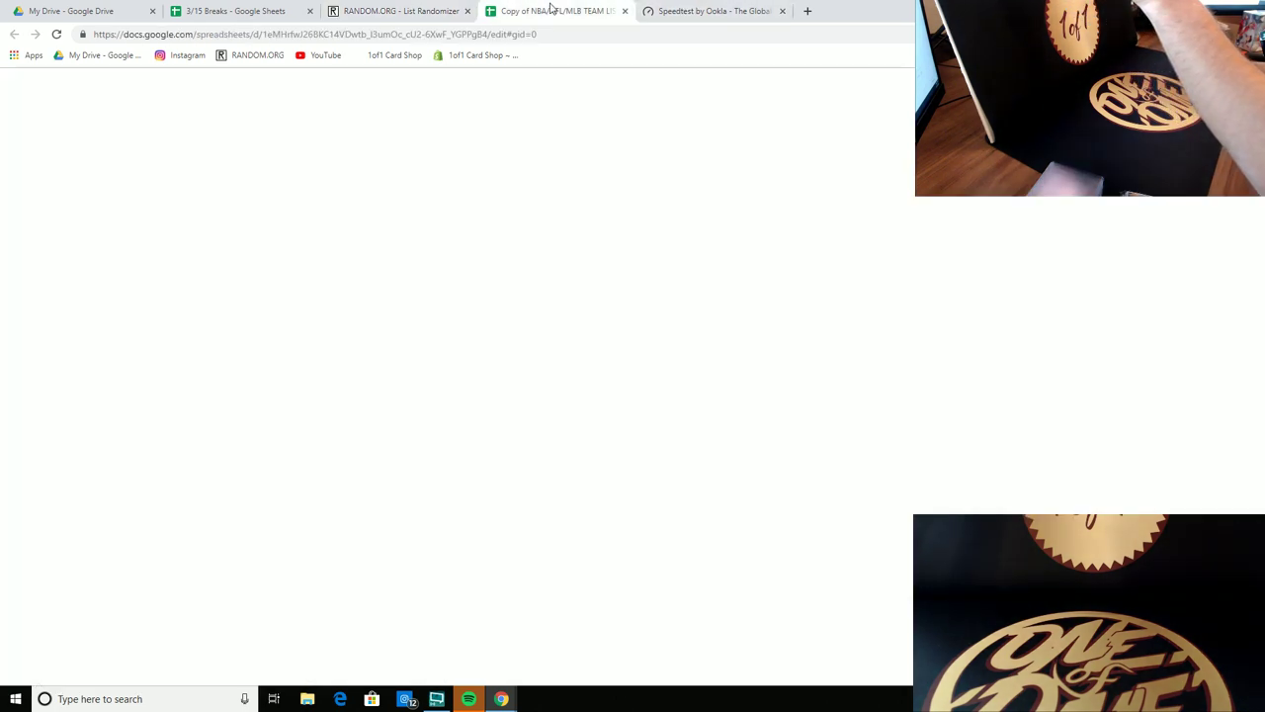
click(235, 10)
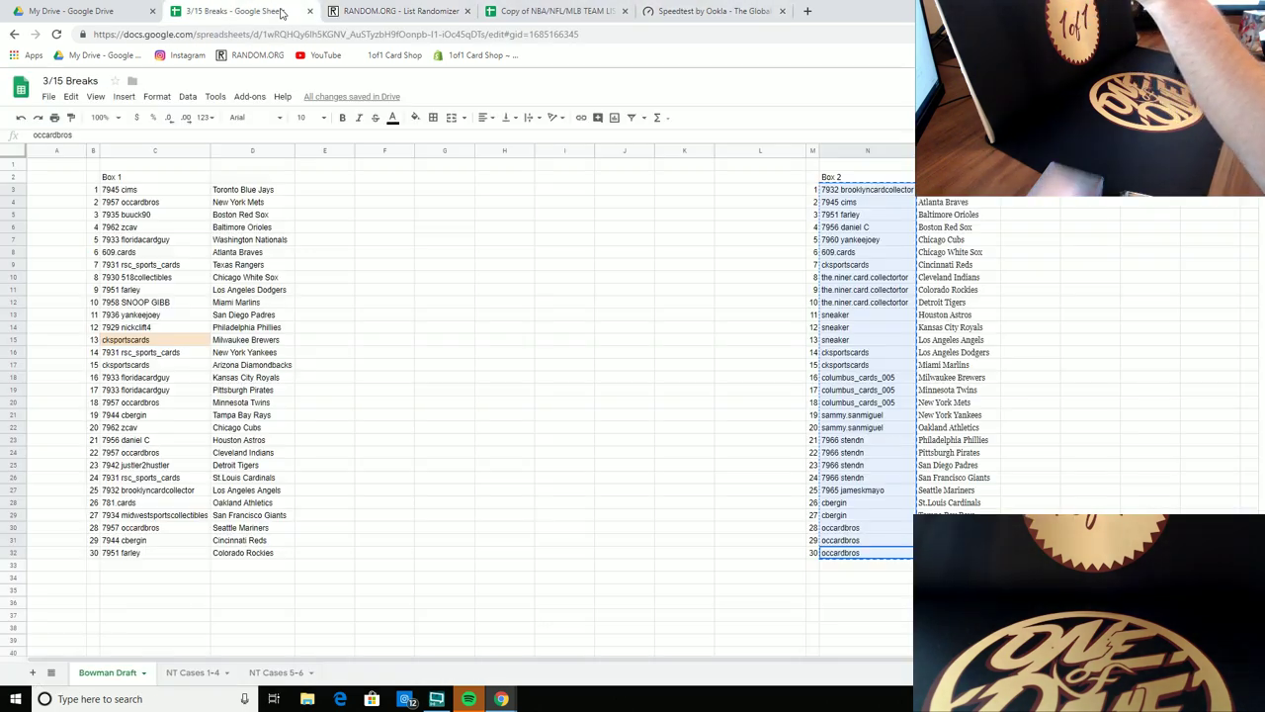
right_click(862, 197)
click(892, 240)
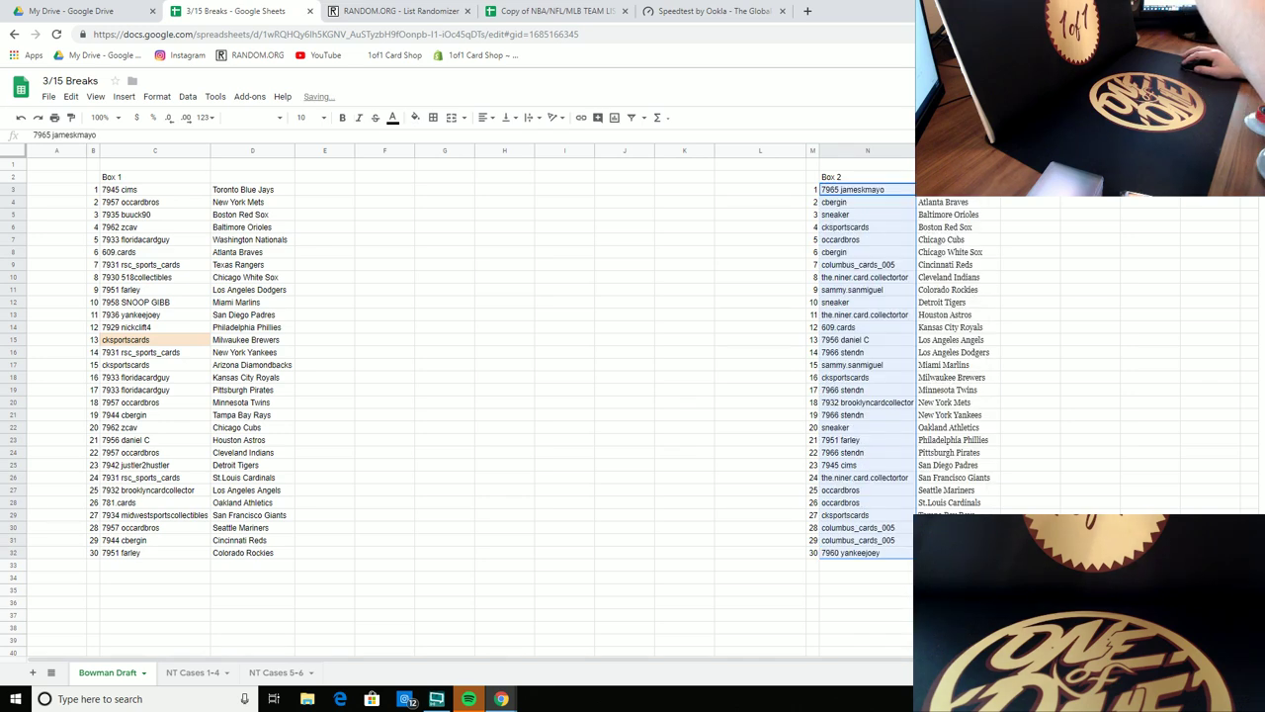
Step: Copy the 30 team names in column O, rows 3–32
drag(949, 552, 947, 190)
right_click(944, 196)
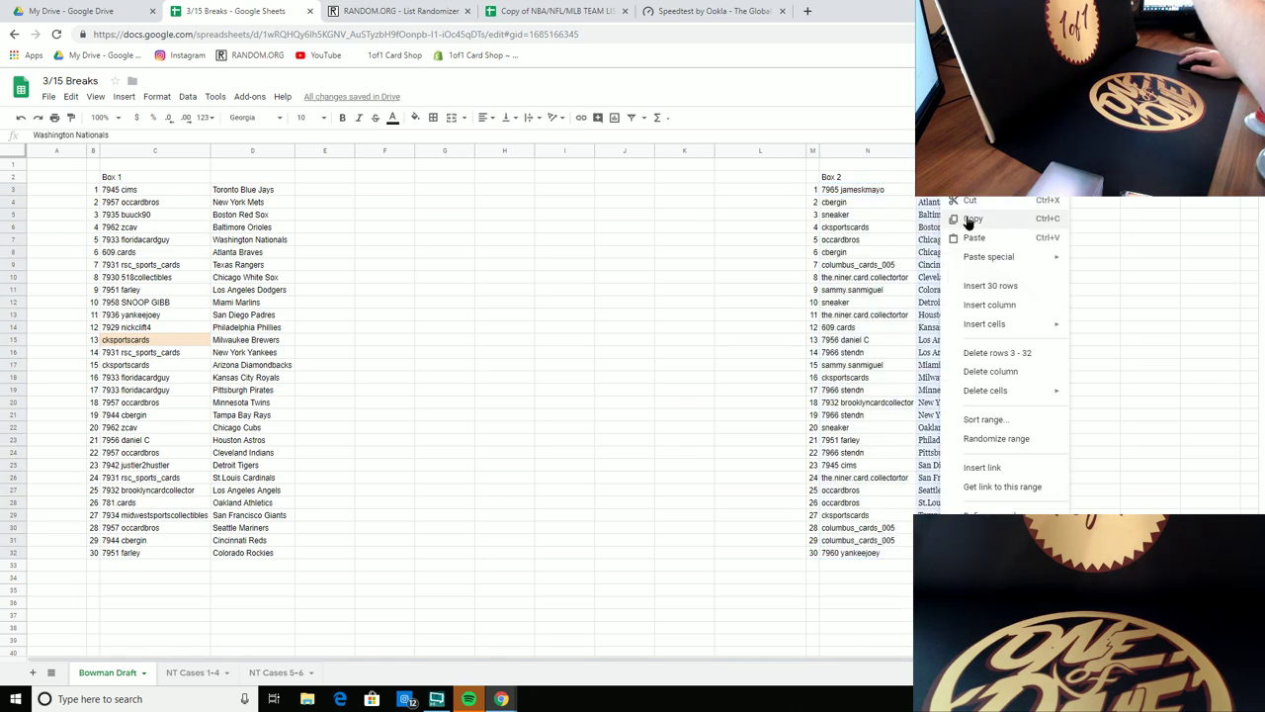
click(970, 220)
click(395, 11)
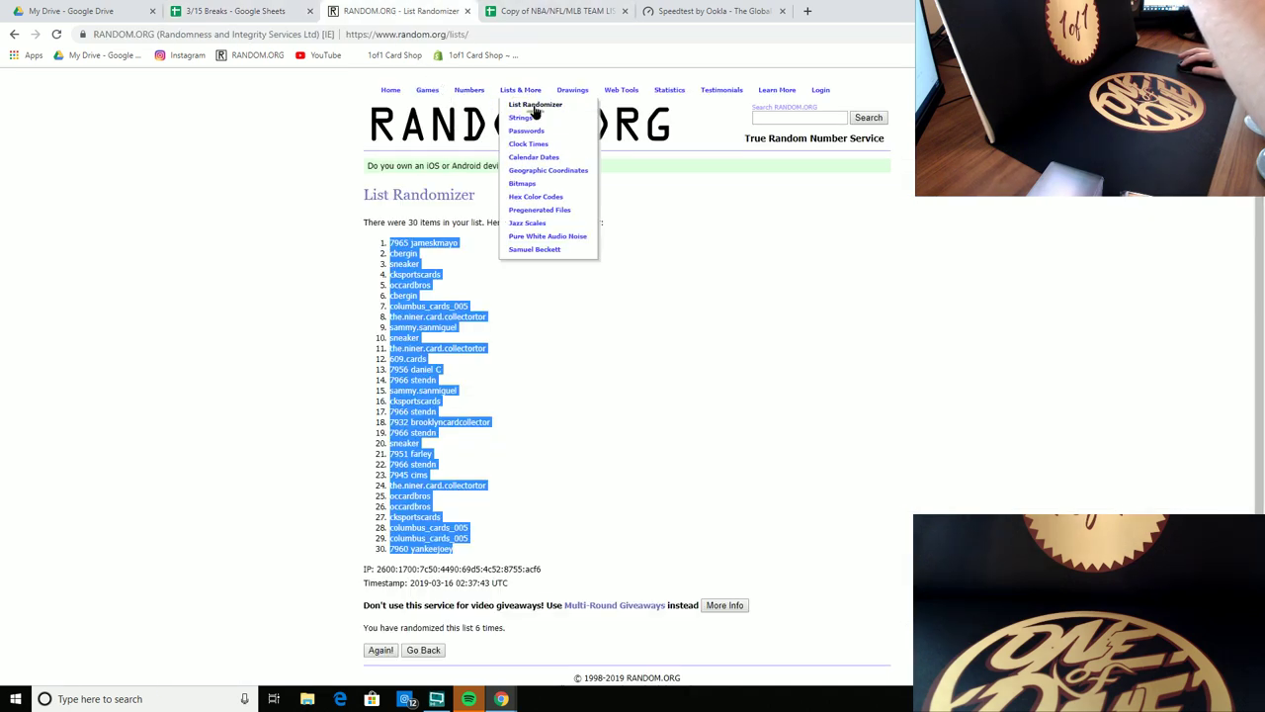
Step: Paste the 30 MLB team names into a fresh List Randomizer and shuffle them repeatedly
click(535, 106)
right_click(413, 353)
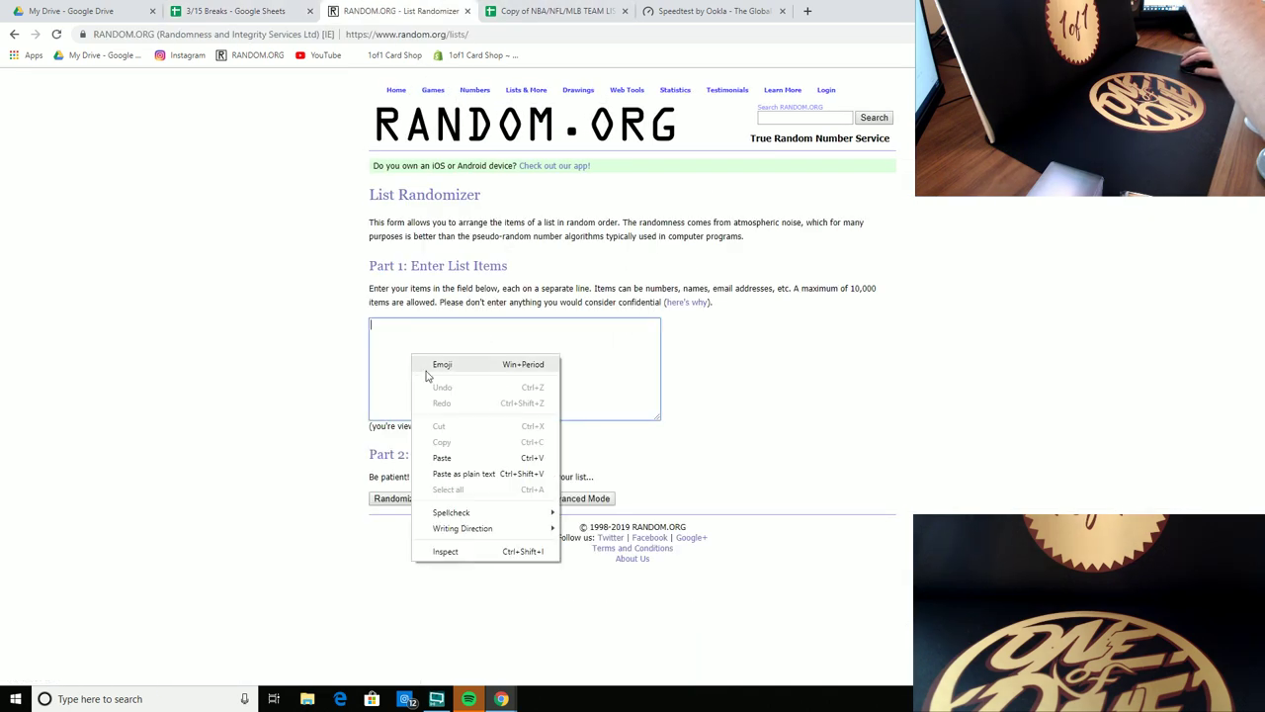
click(442, 457)
click(396, 498)
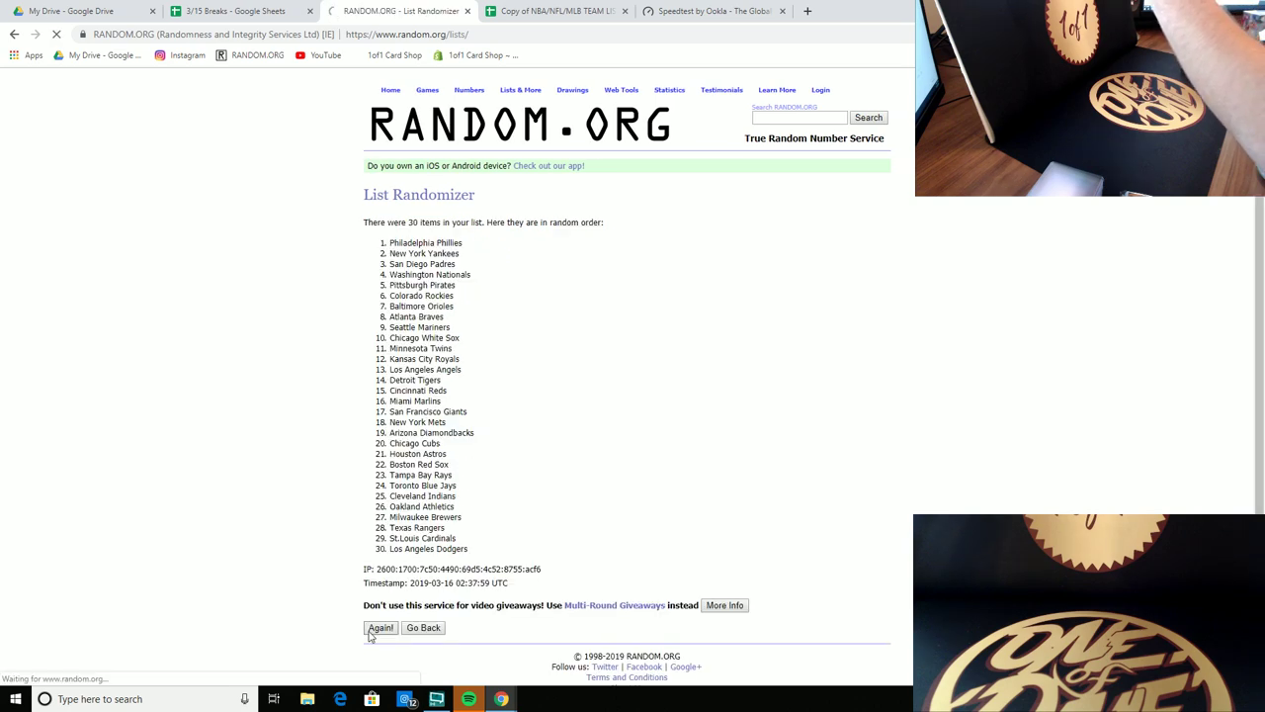
click(381, 651)
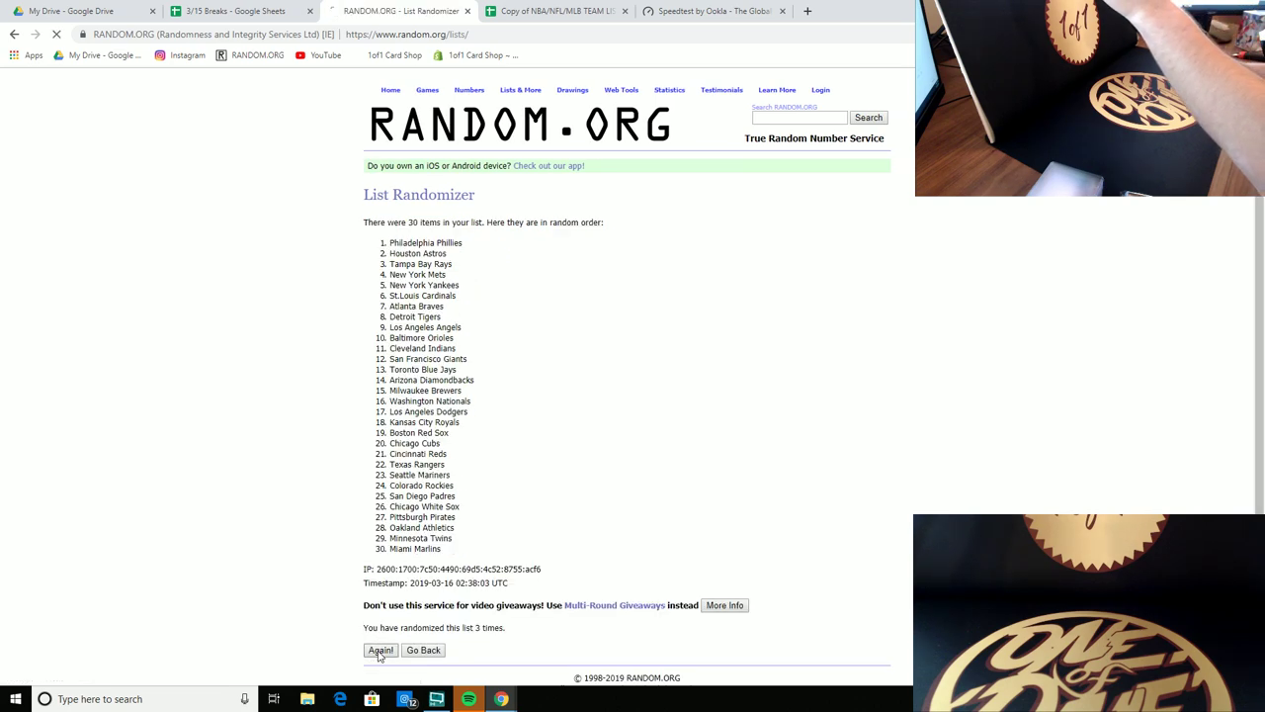
click(381, 651)
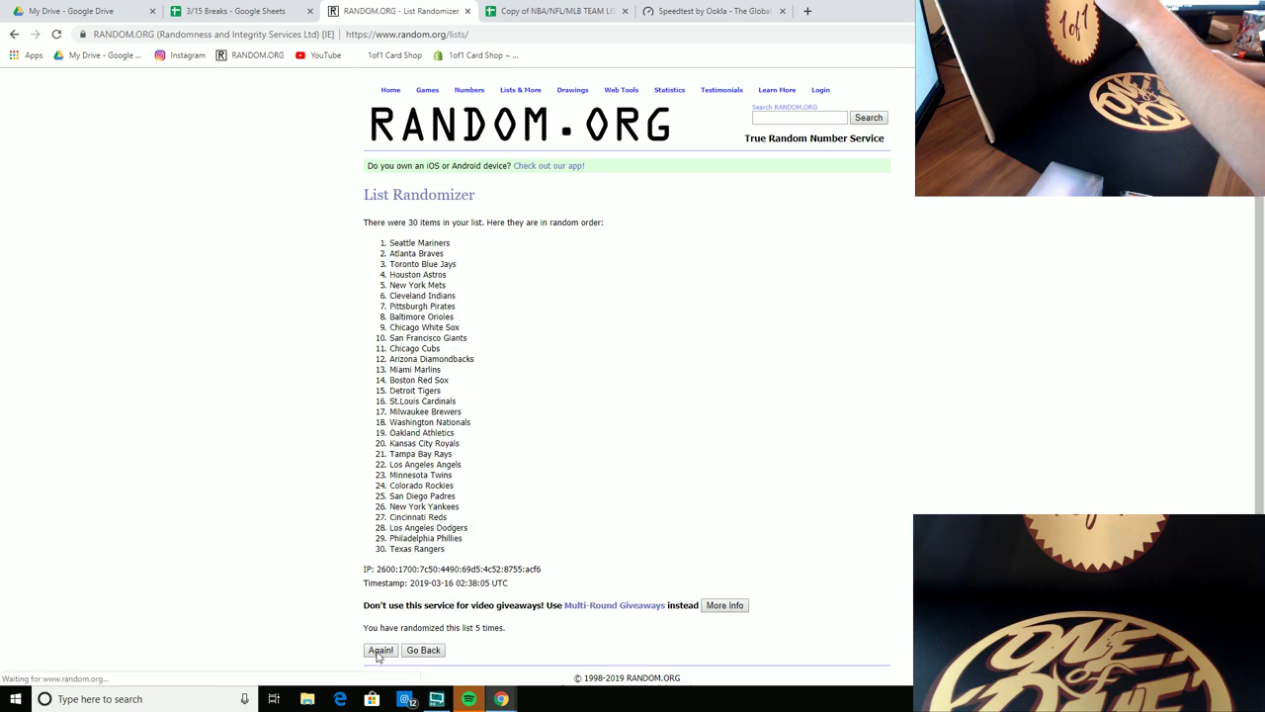
click(381, 650)
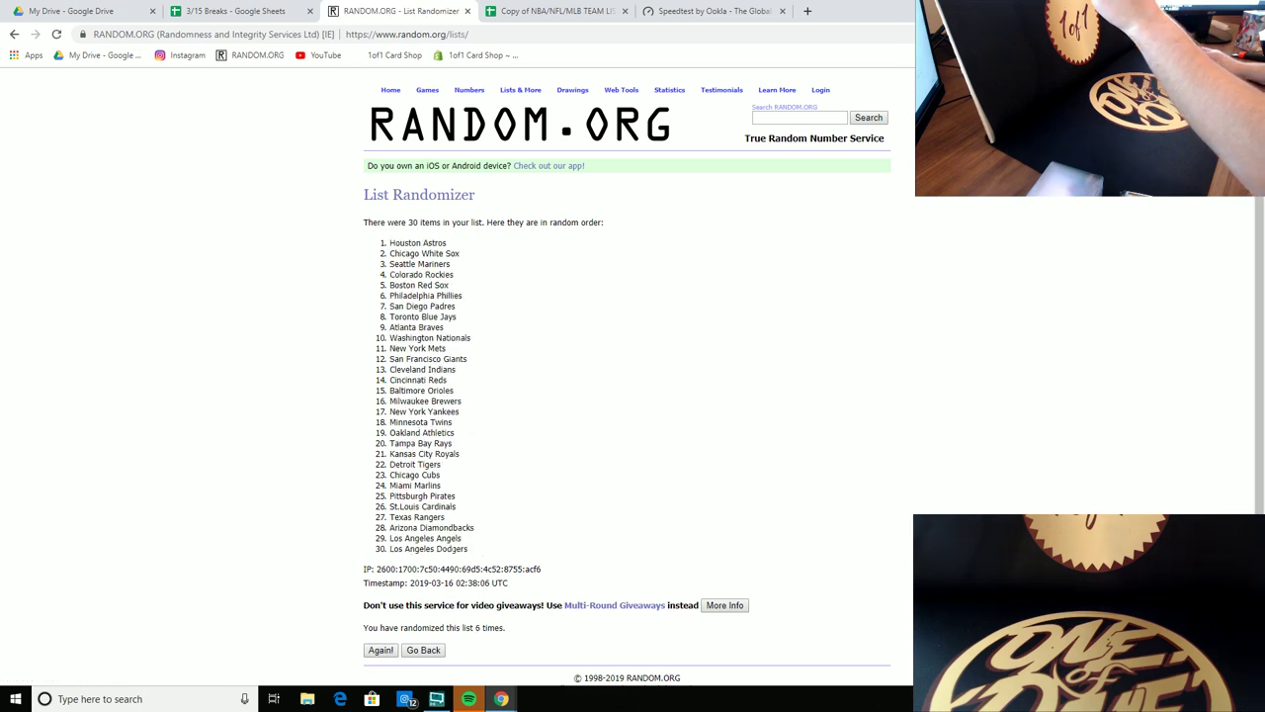
Step: Copy the shuffled teams and paste them over column O beside the Box 2 names
drag(472, 553, 381, 240)
right_click(412, 251)
click(423, 258)
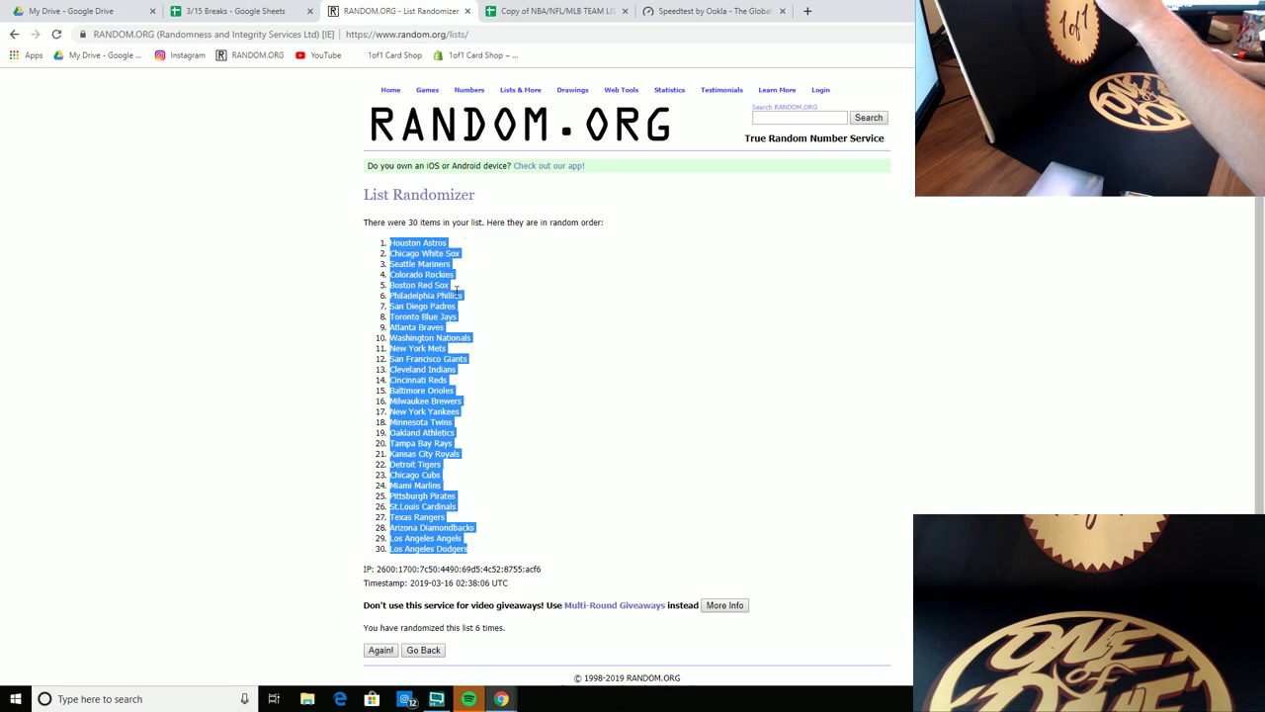
click(232, 11)
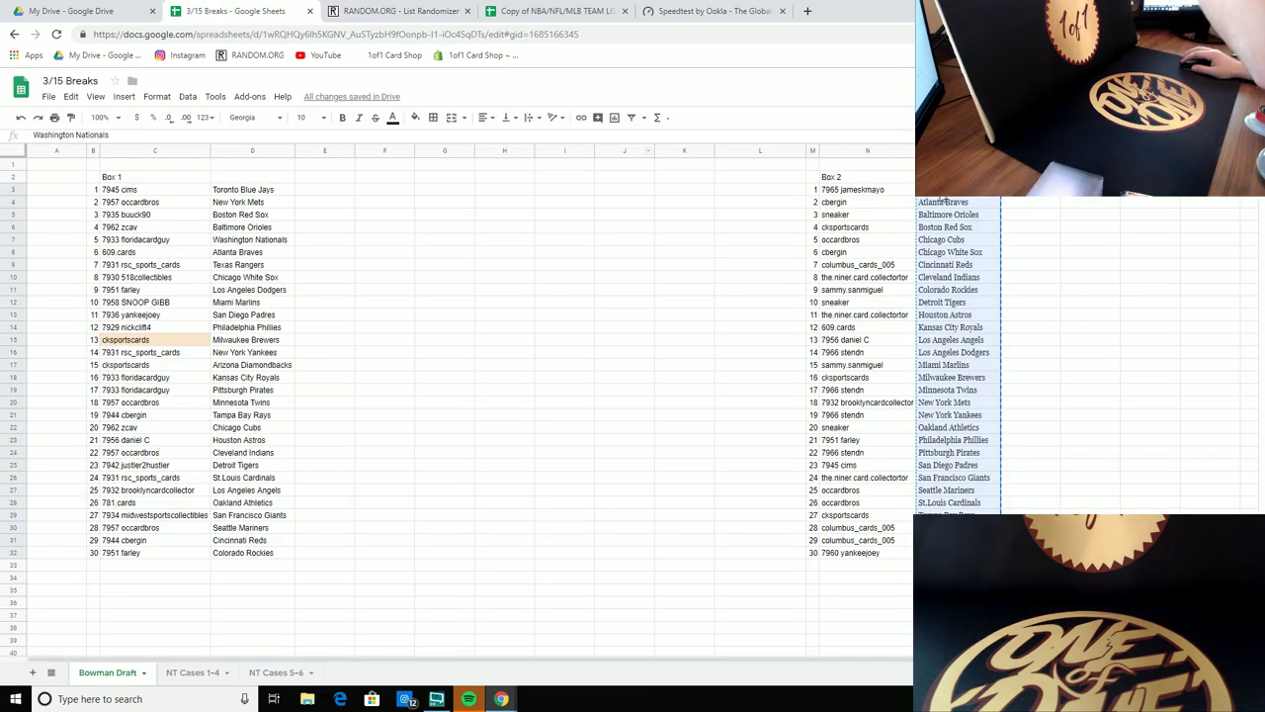
right_click(924, 203)
click(979, 243)
click(1149, 239)
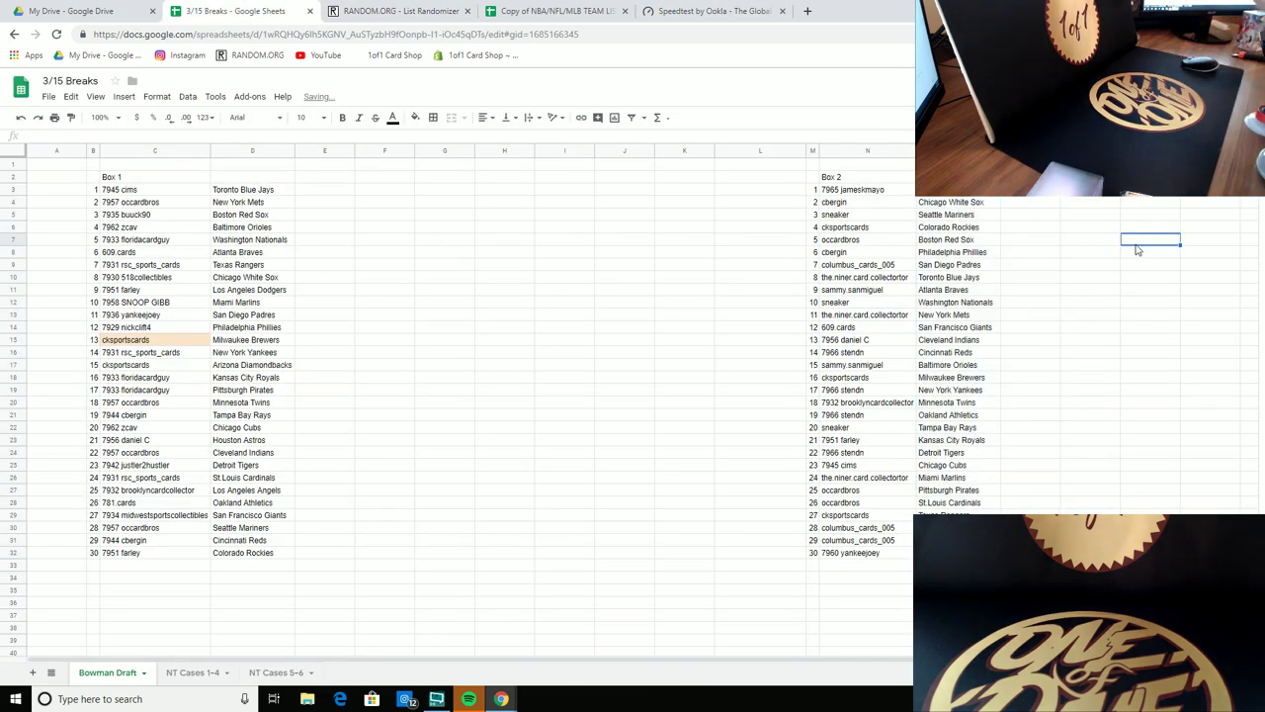